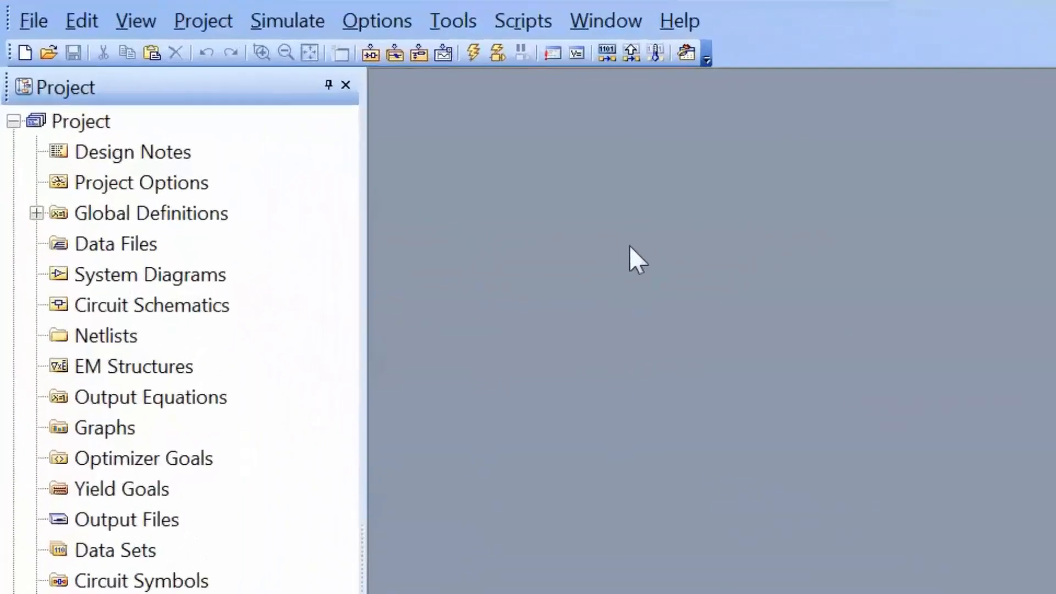
Create a new circuit schematic named IVcurves
right_click(166, 306)
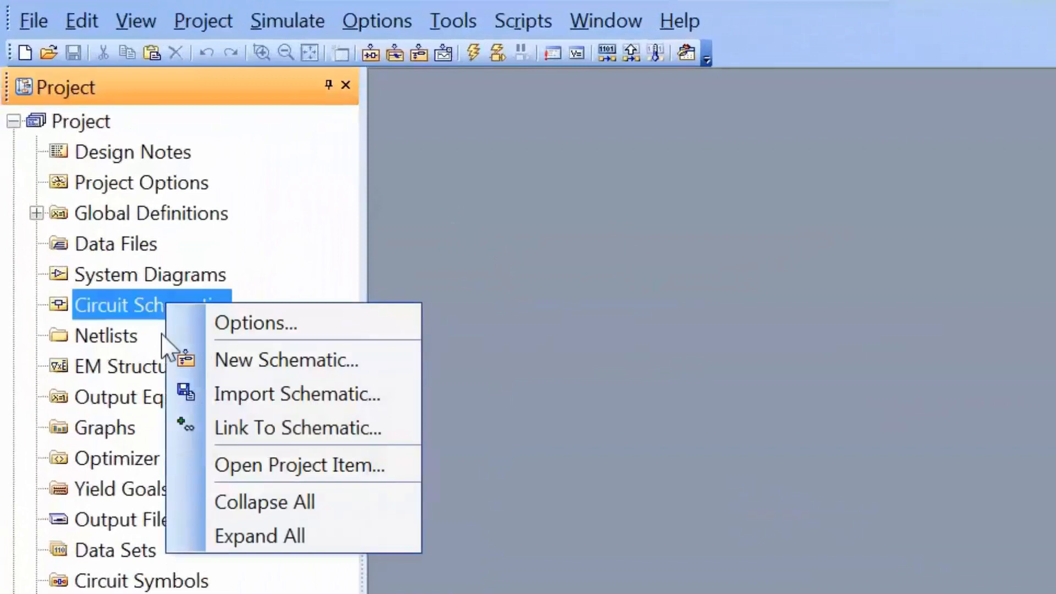
click(223, 360)
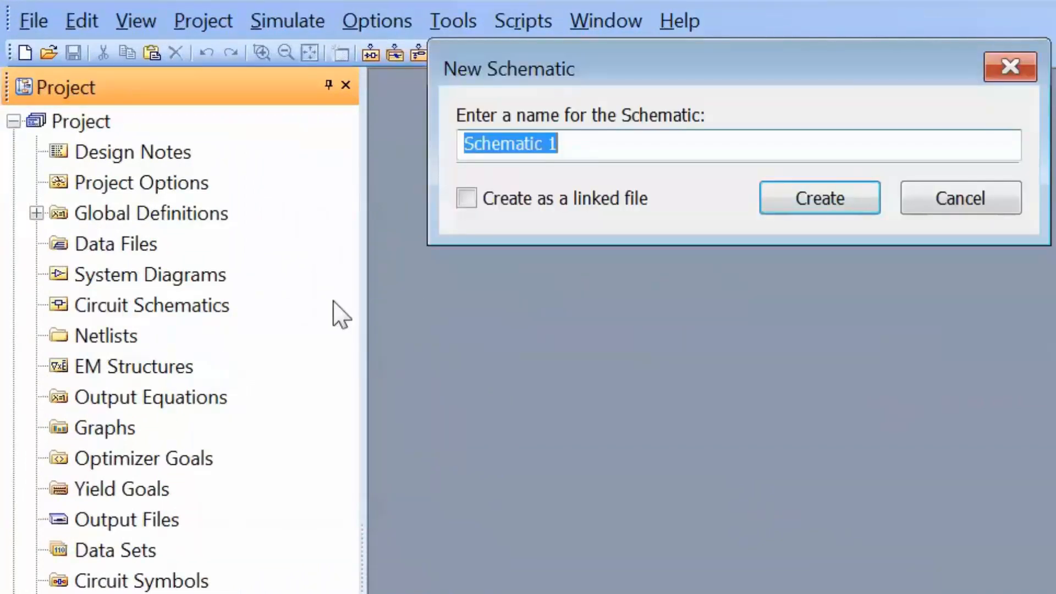
text(IVc)
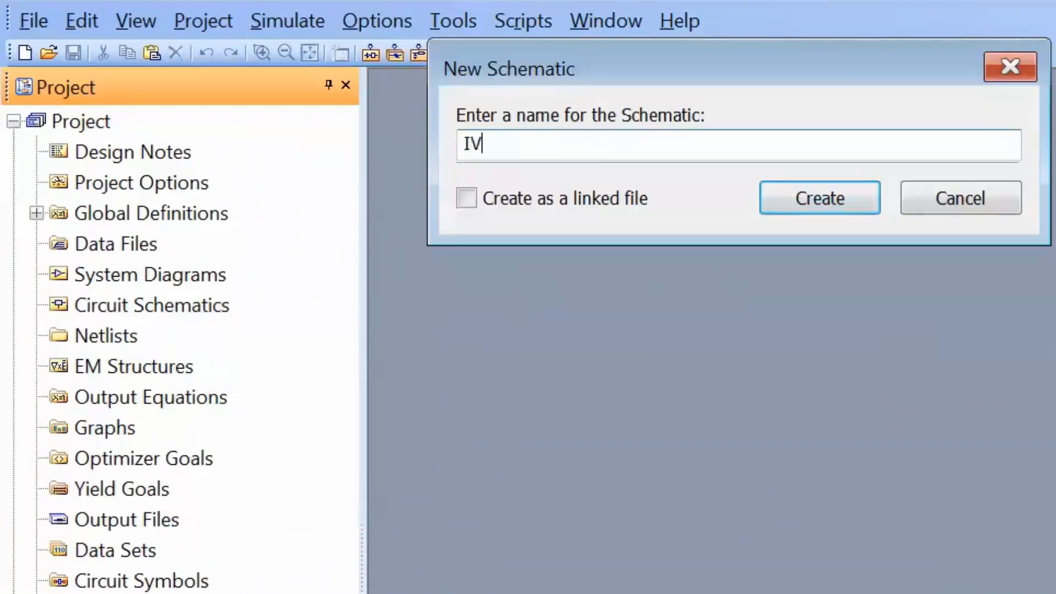
text(urves)
key(Return)
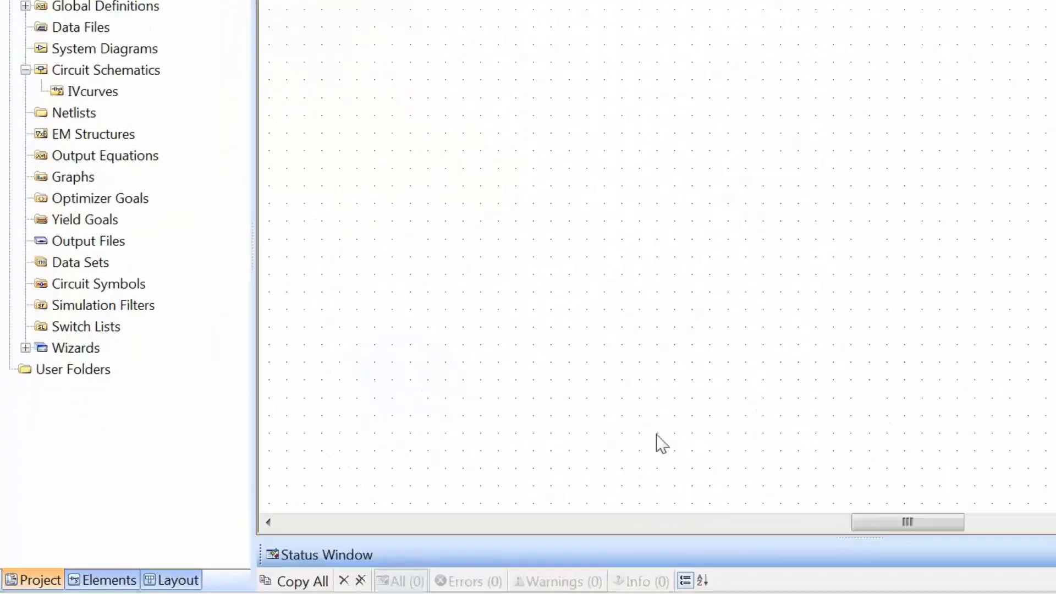
Browse the AWR web site library's parts by vendor to Infineon's nonlinear GBJT transistor models
click(153, 573)
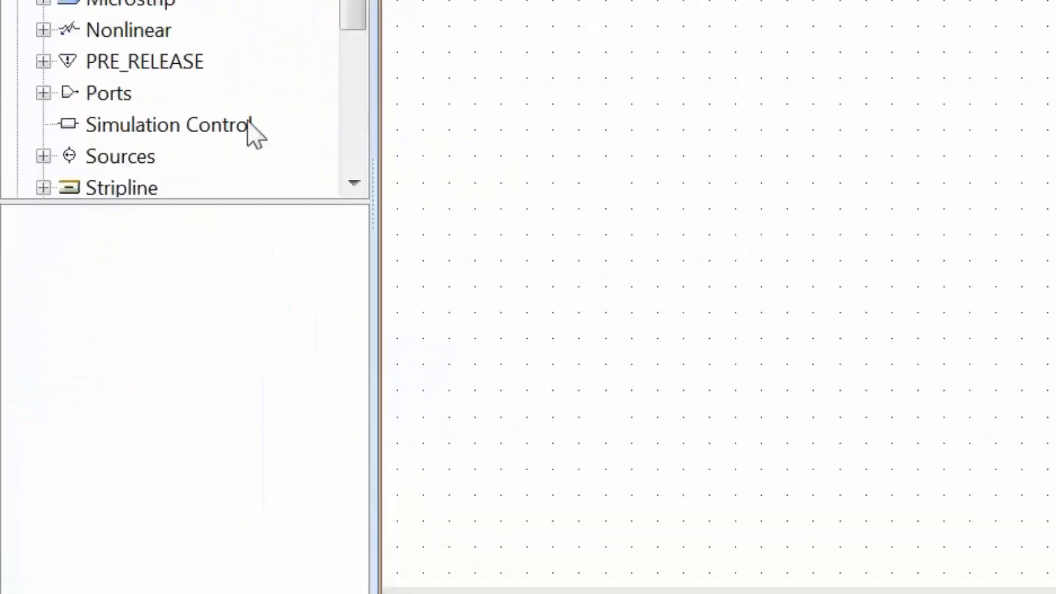
drag(346, 193, 340, 454)
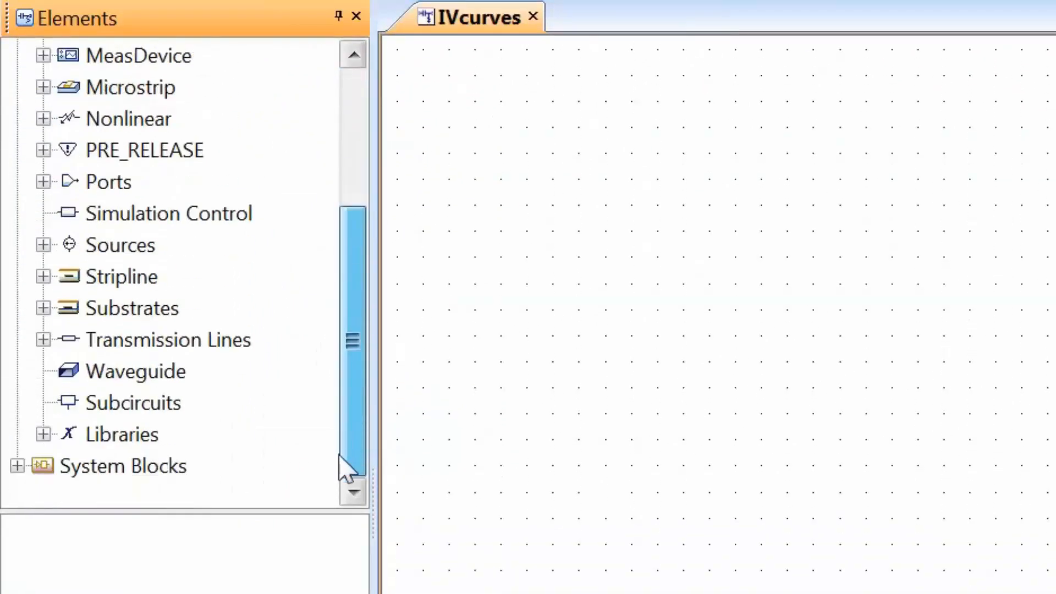
click(46, 437)
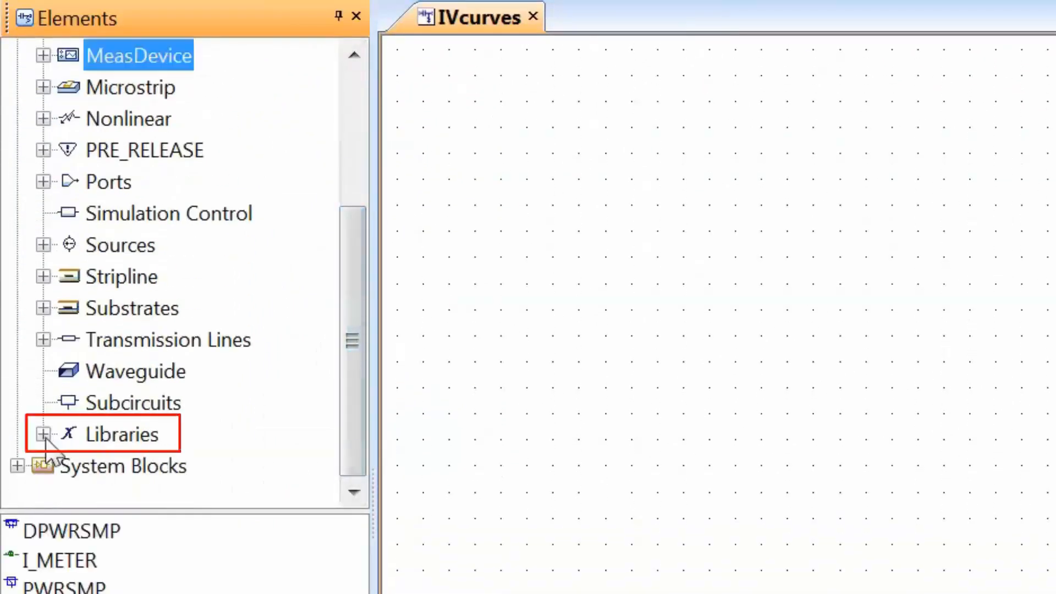
click(44, 436)
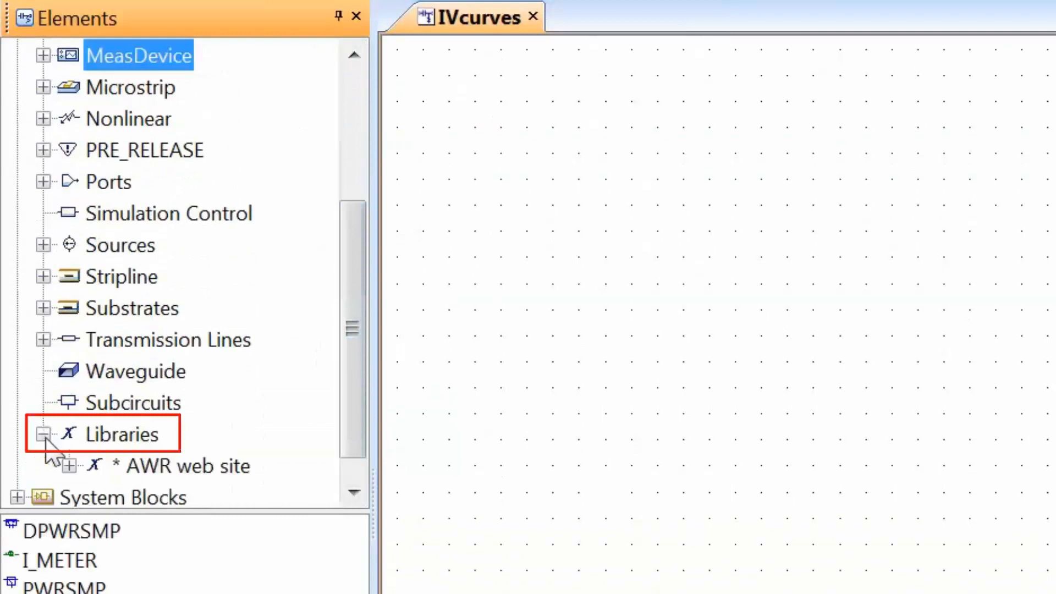
click(69, 466)
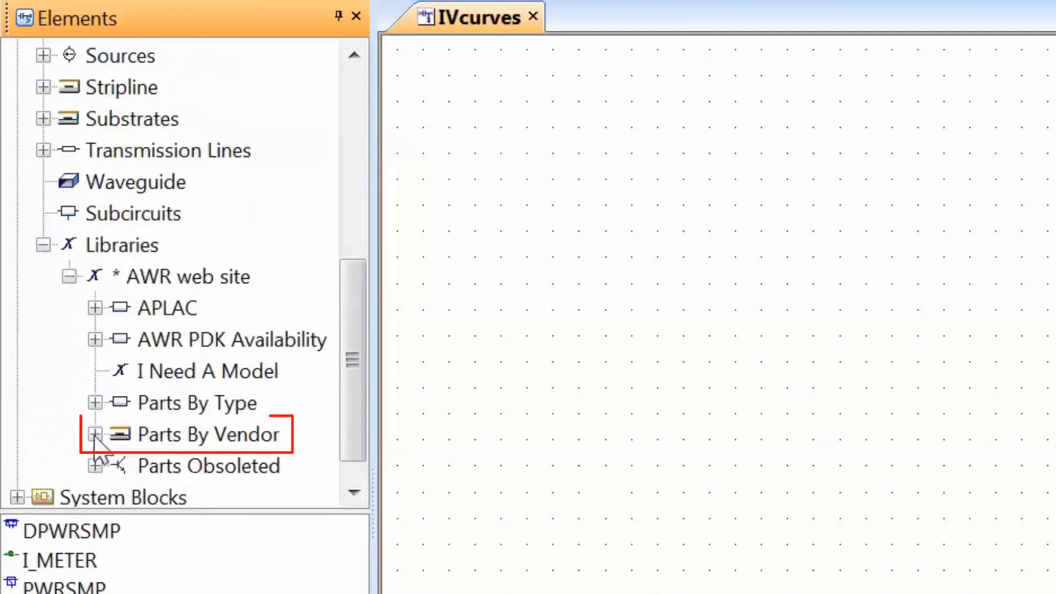
click(94, 435)
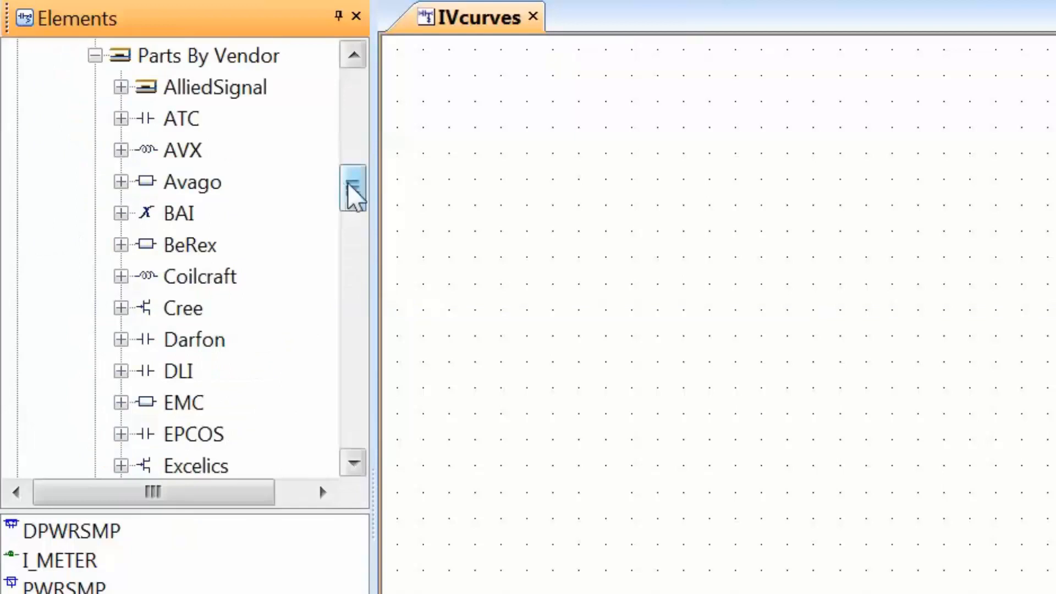
drag(348, 183, 349, 241)
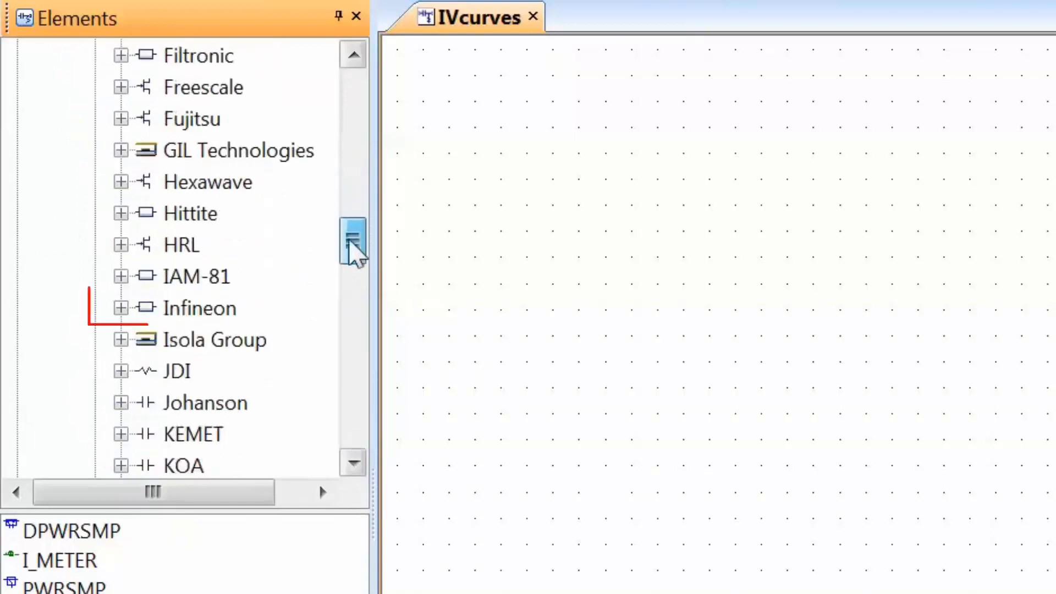
click(121, 308)
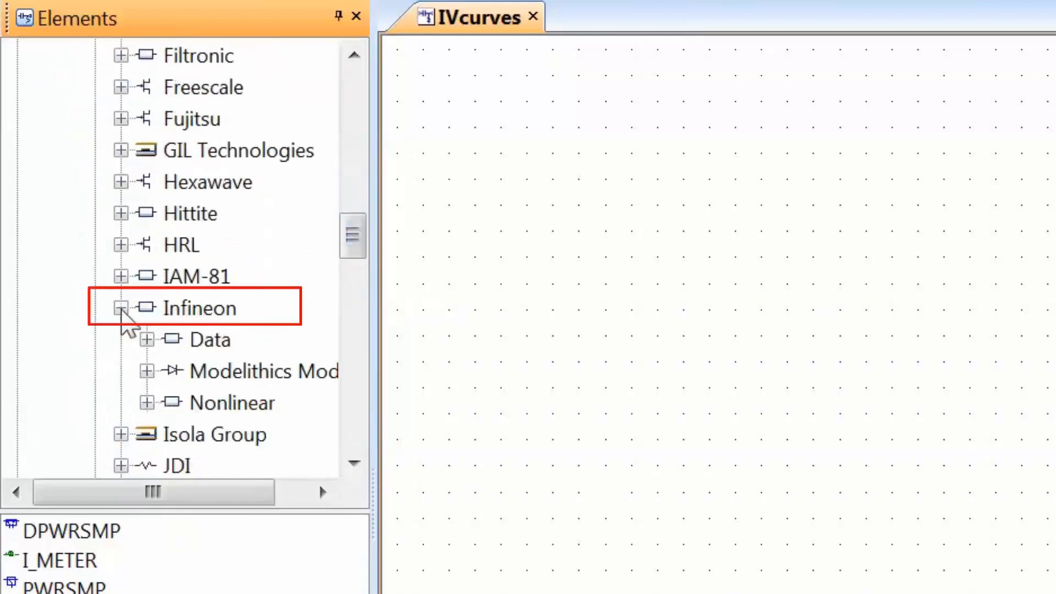
click(147, 402)
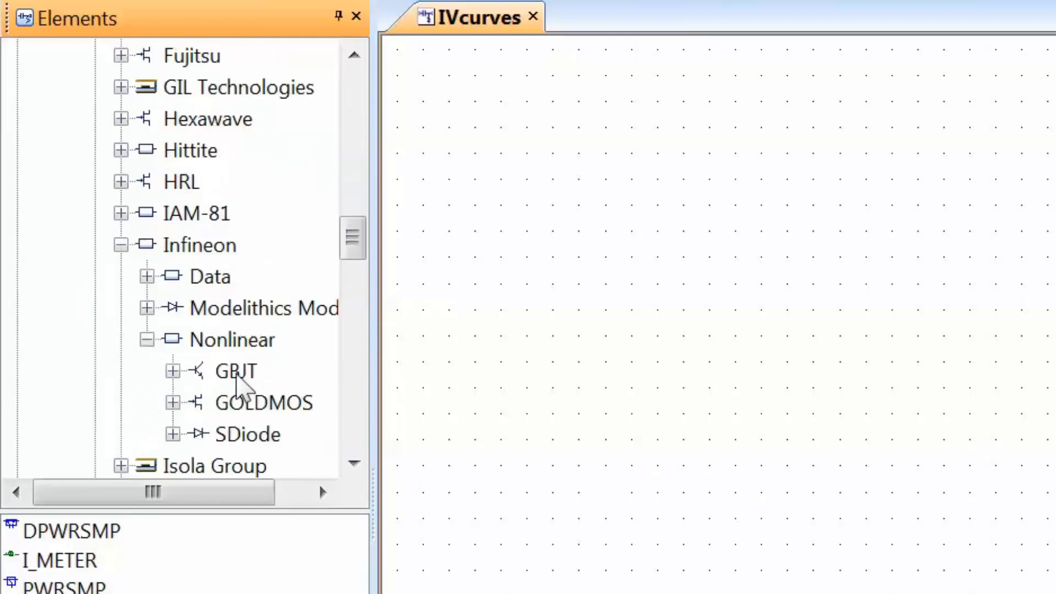
click(235, 372)
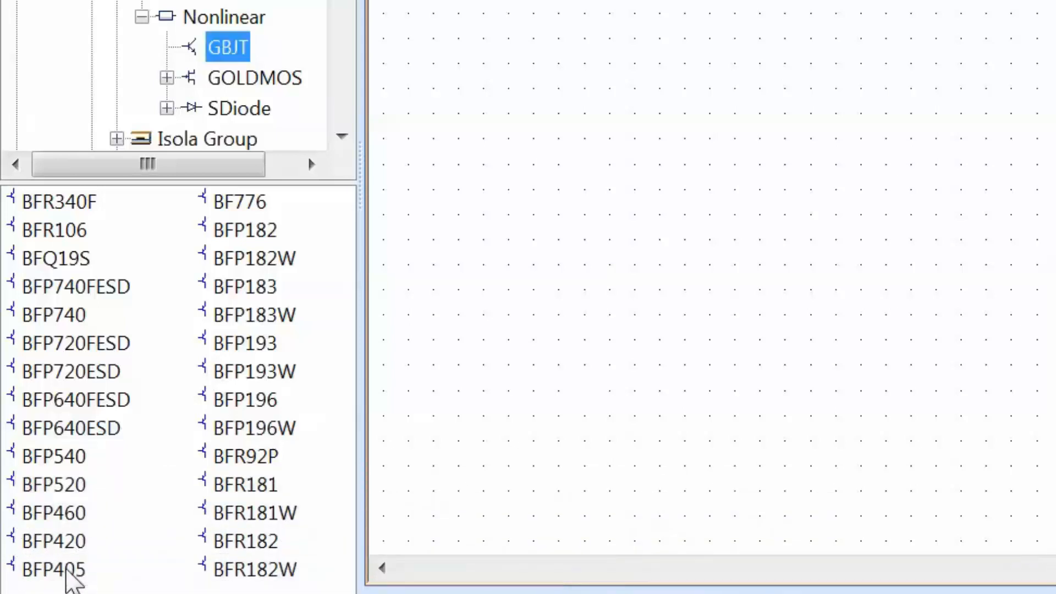
Place the Infineon BFP405 transistor in the middle of the IVcurves schematic
drag(66, 569, 633, 264)
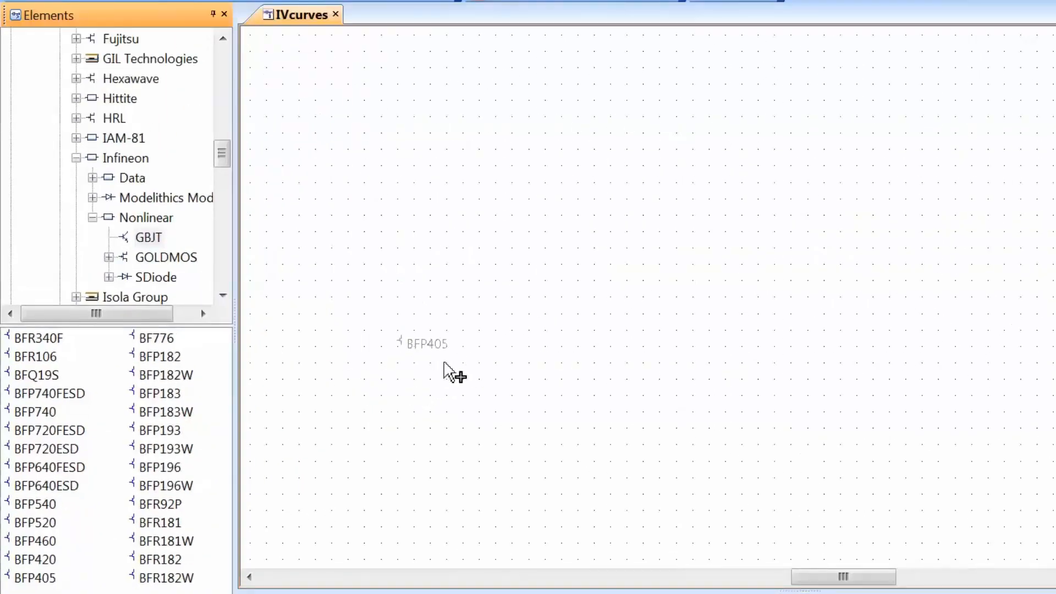
drag(444, 363, 625, 271)
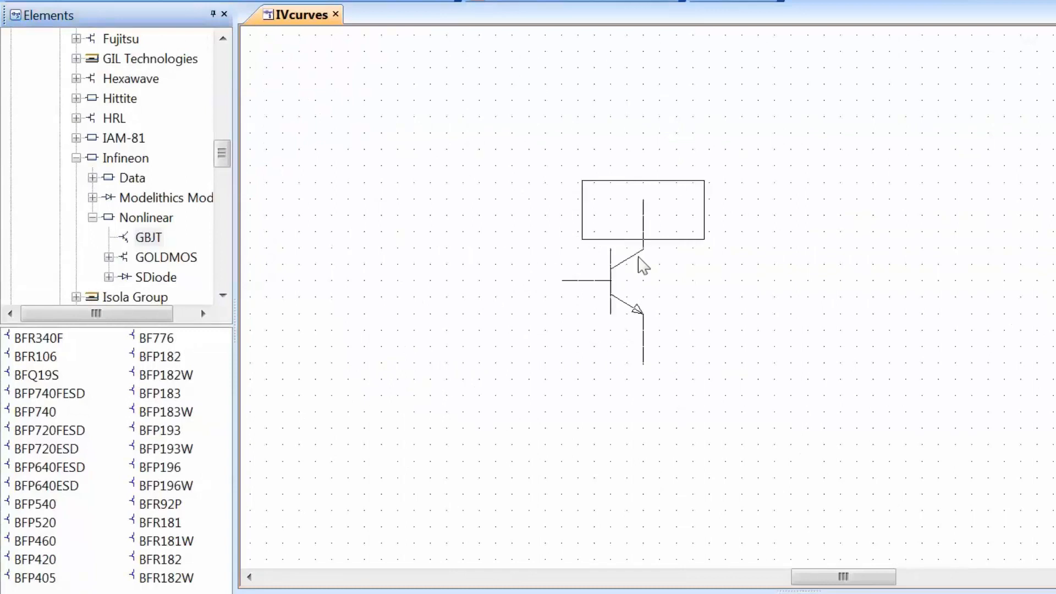
click(668, 266)
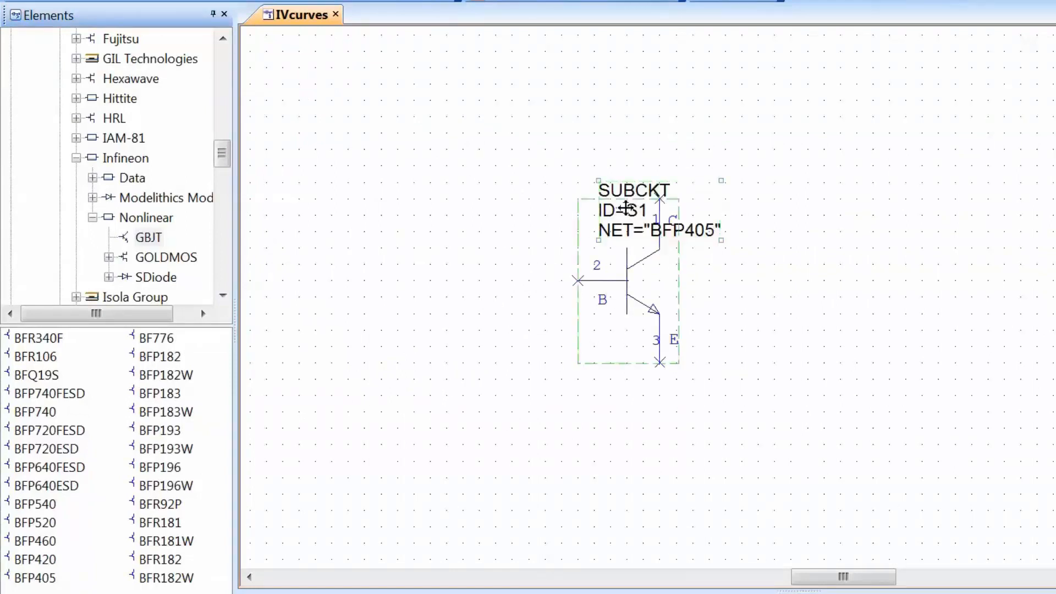
Move the BFP405's parameter text to the right of its symbol and attach a ground to the emitter
drag(627, 209, 709, 270)
click(775, 394)
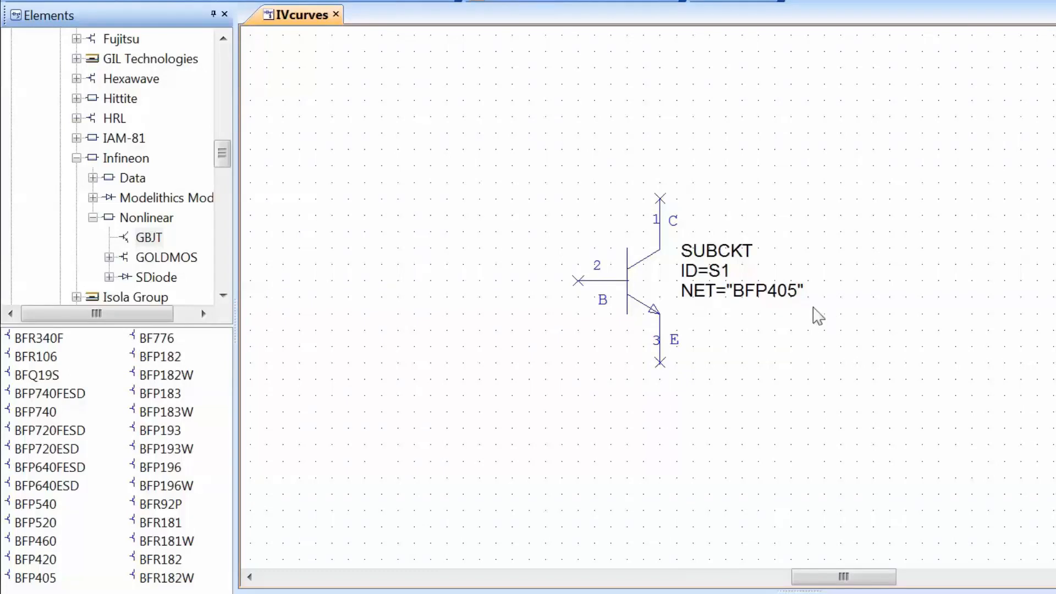
key(ctrl+g)
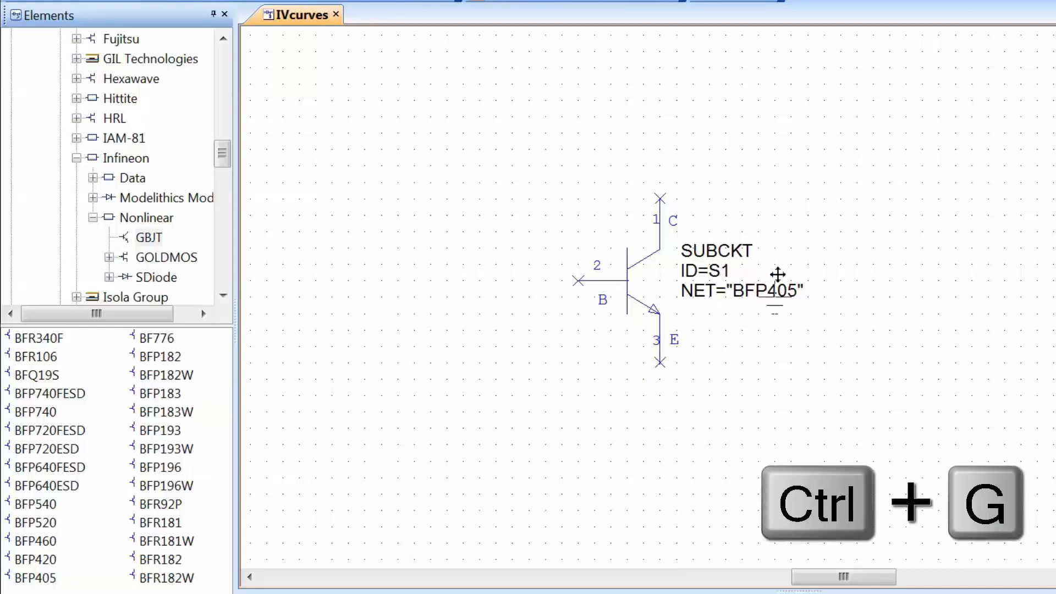
click(664, 366)
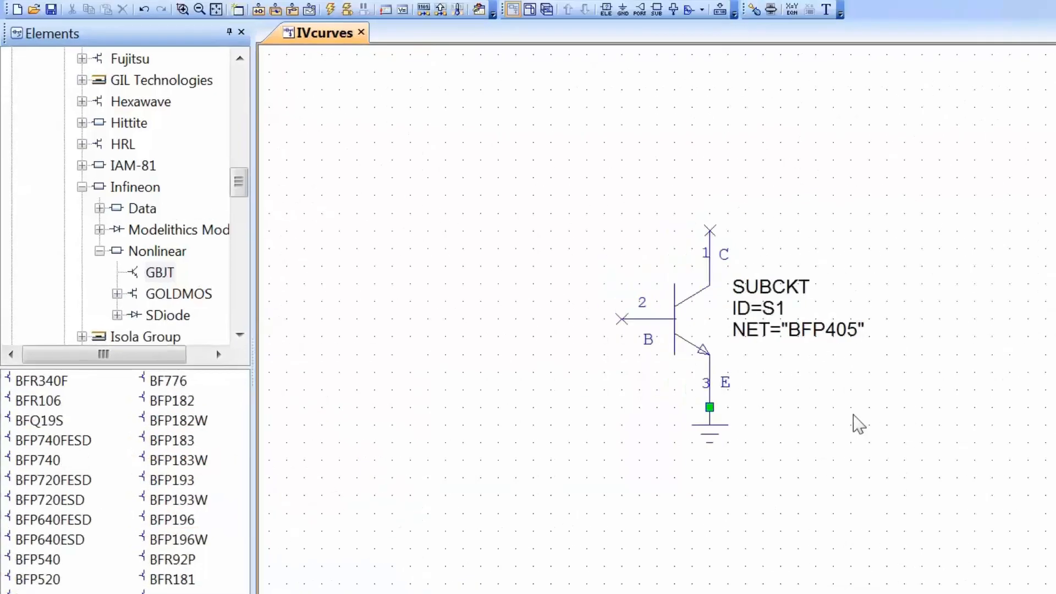
Find the IVCURVEI DC current driven curve tracer with the filter "ivcurve" and place it to the left of the transistor
key(ctrl+l)
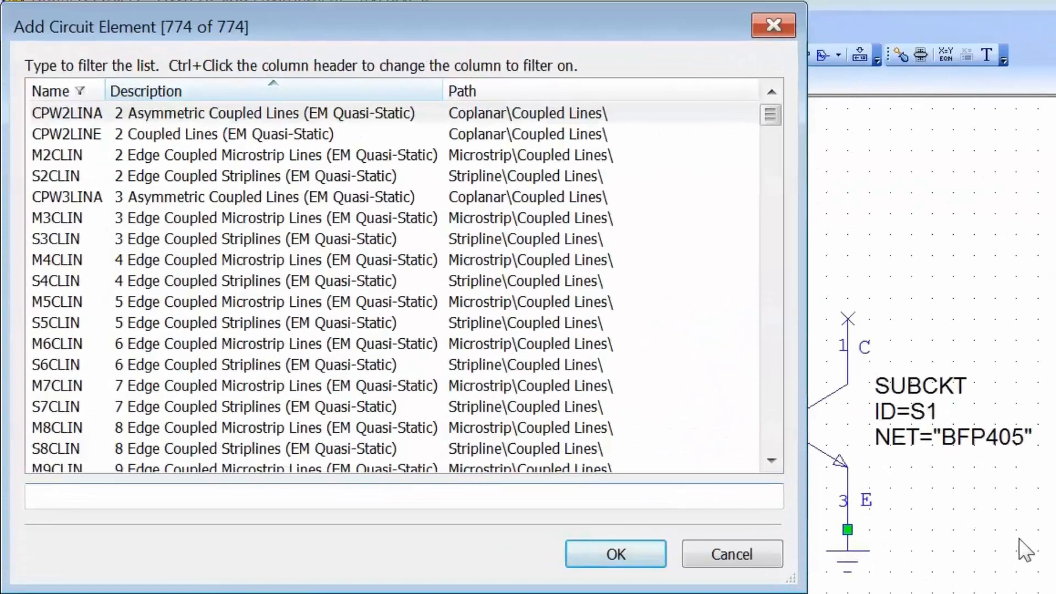
text(ivc)
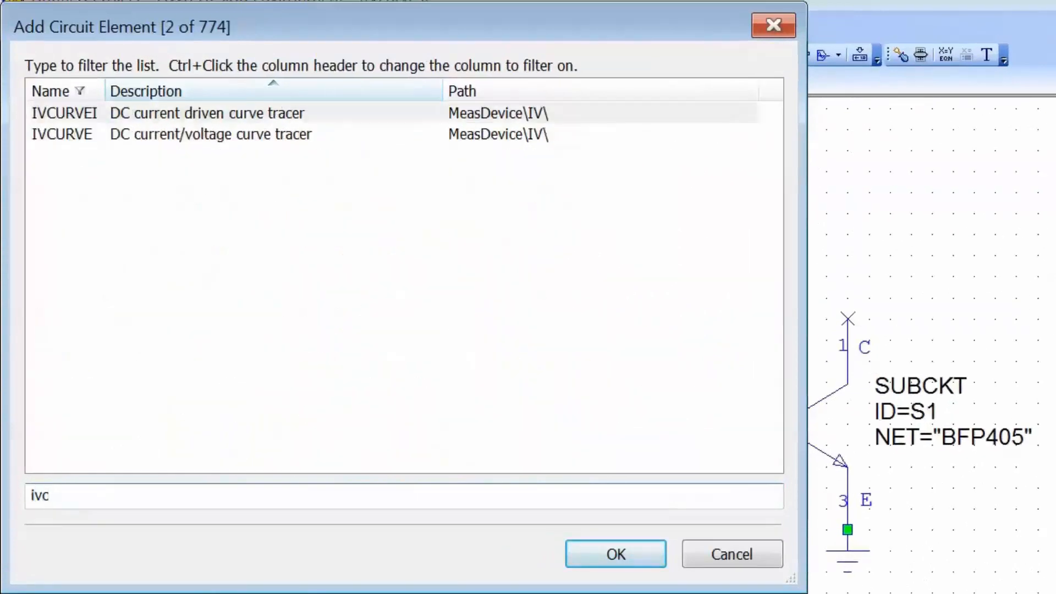
text(urve)
click(416, 113)
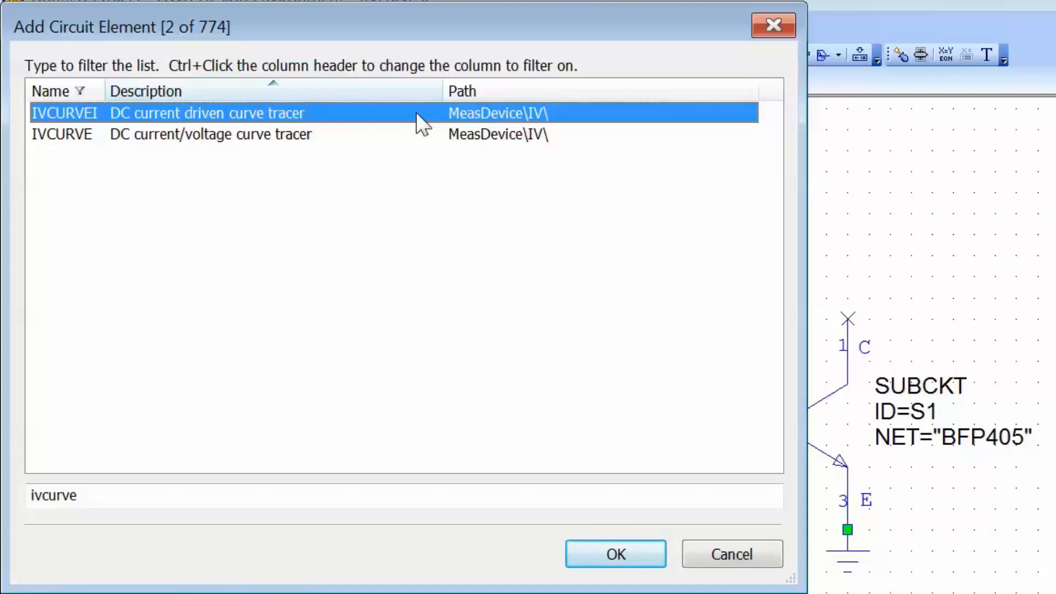
click(352, 134)
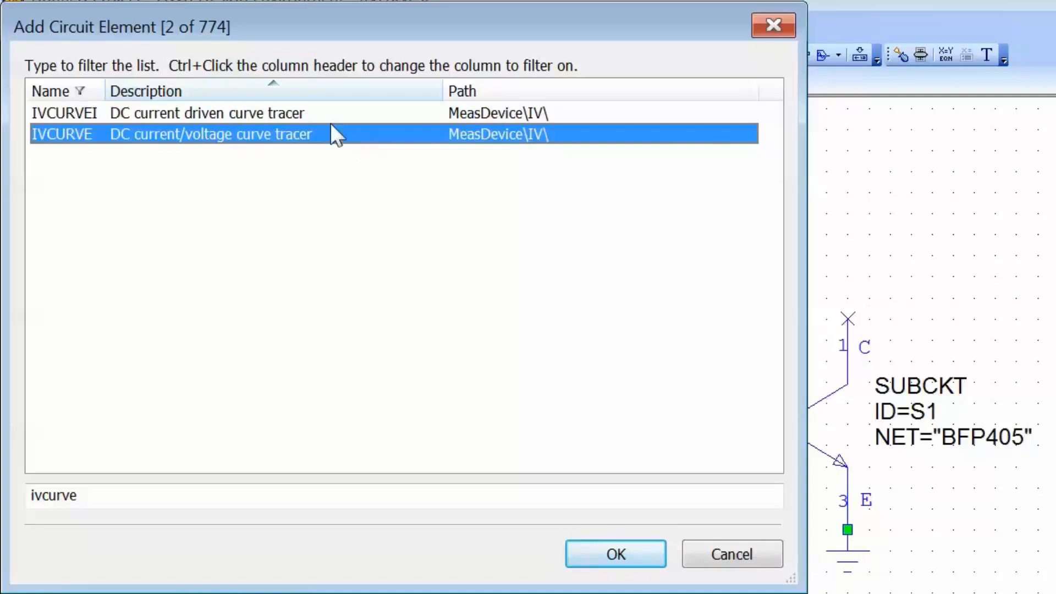
click(302, 114)
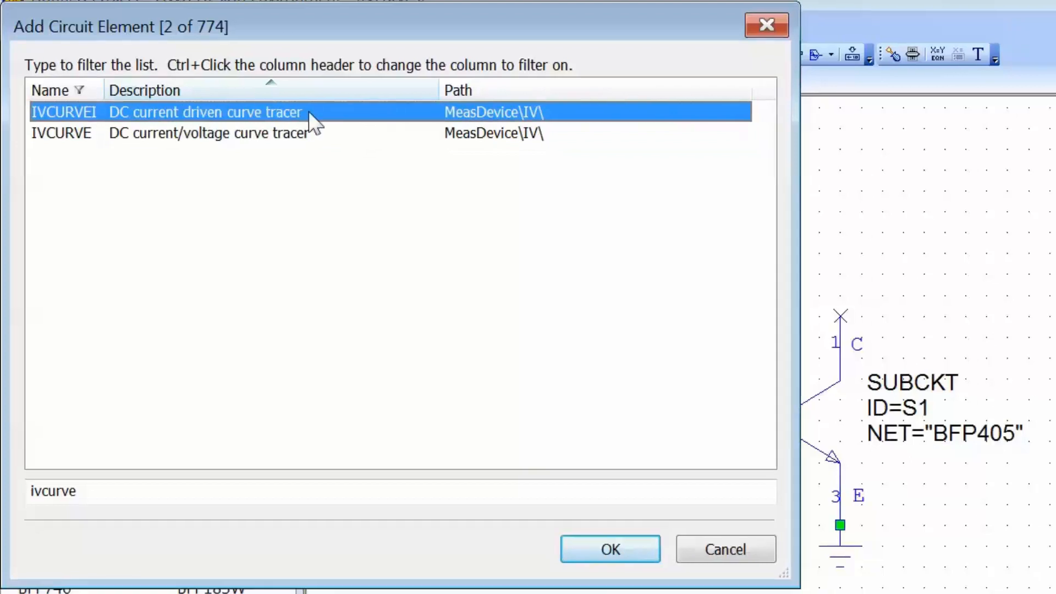
double_click(309, 113)
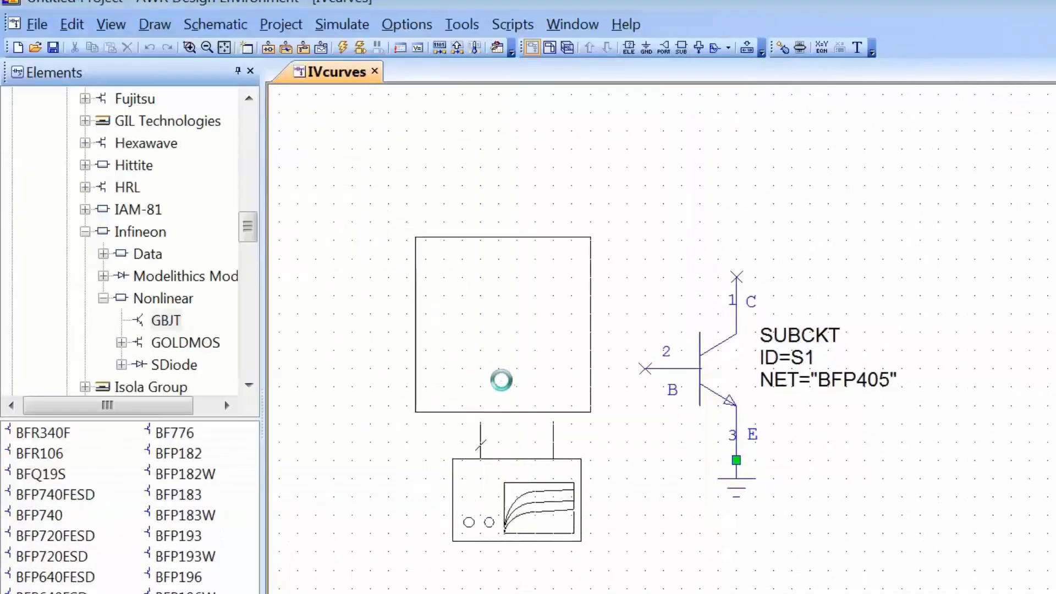
click(483, 362)
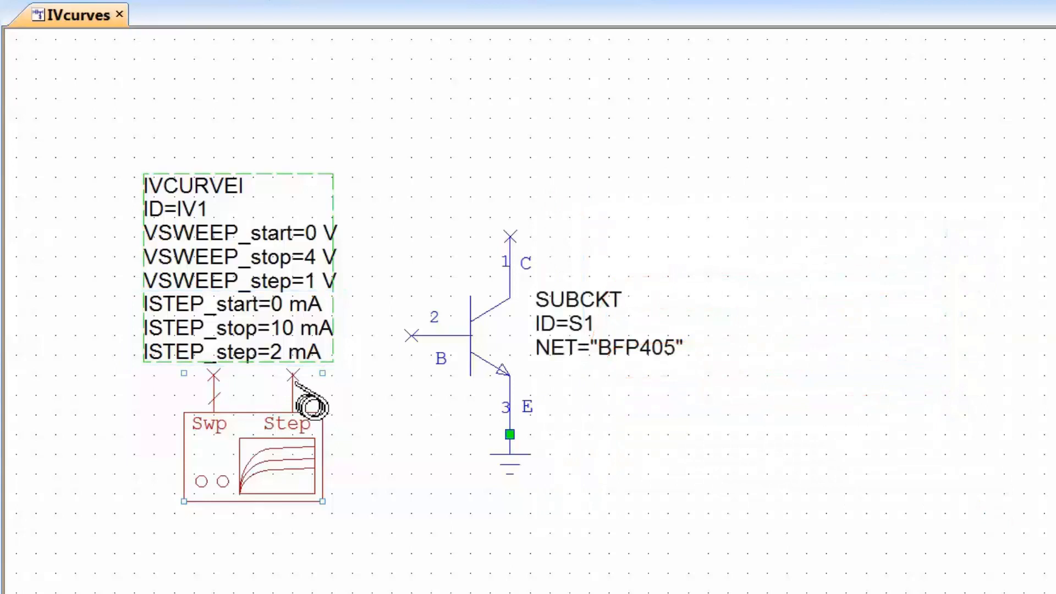
Wire the curve tracer's Step terminal to the transistor base and its Swp terminal to the collector
click(313, 393)
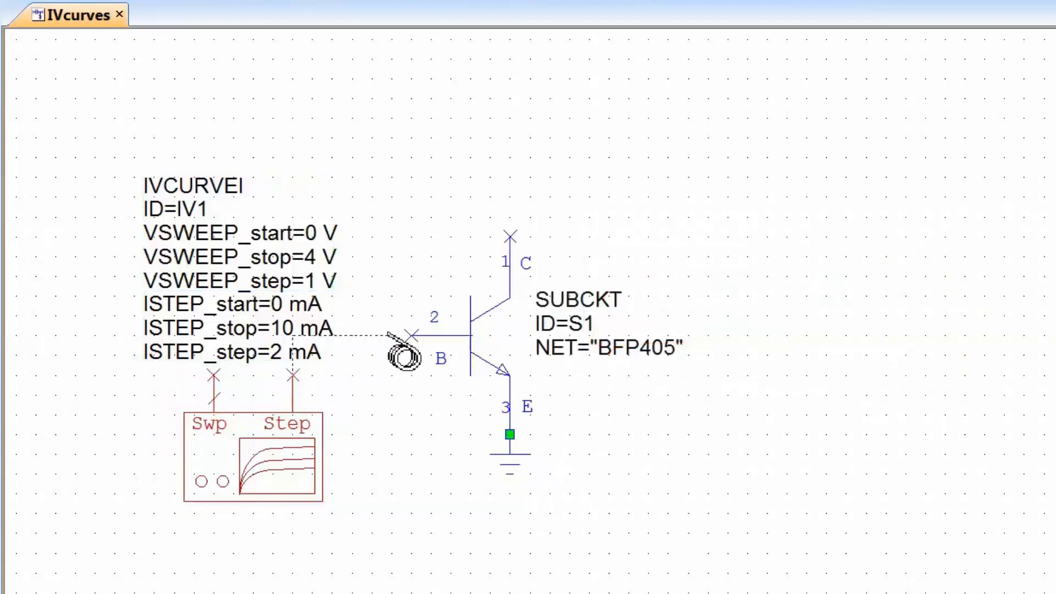
click(411, 335)
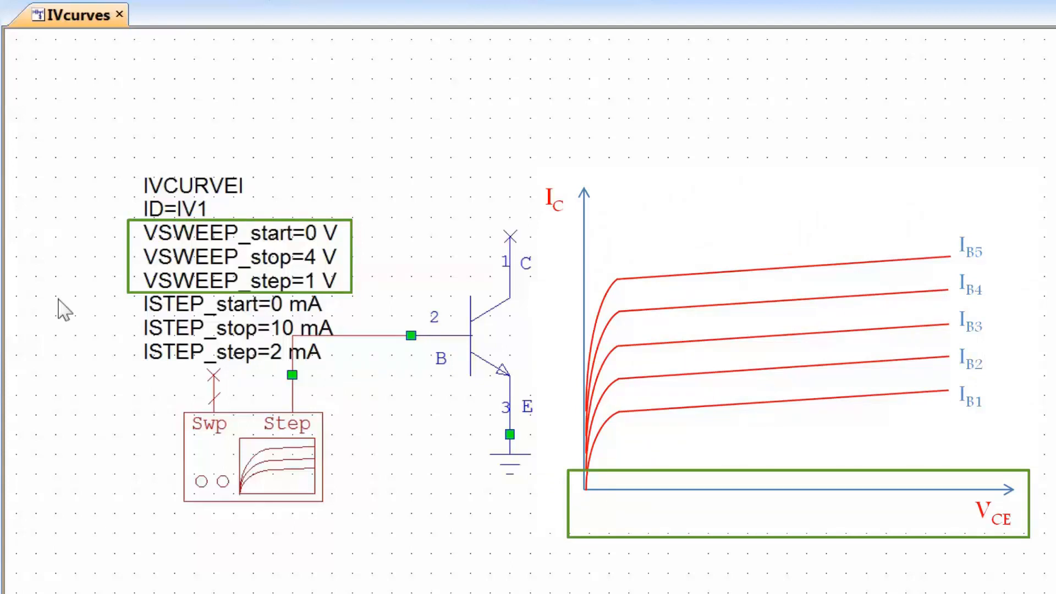
click(213, 374)
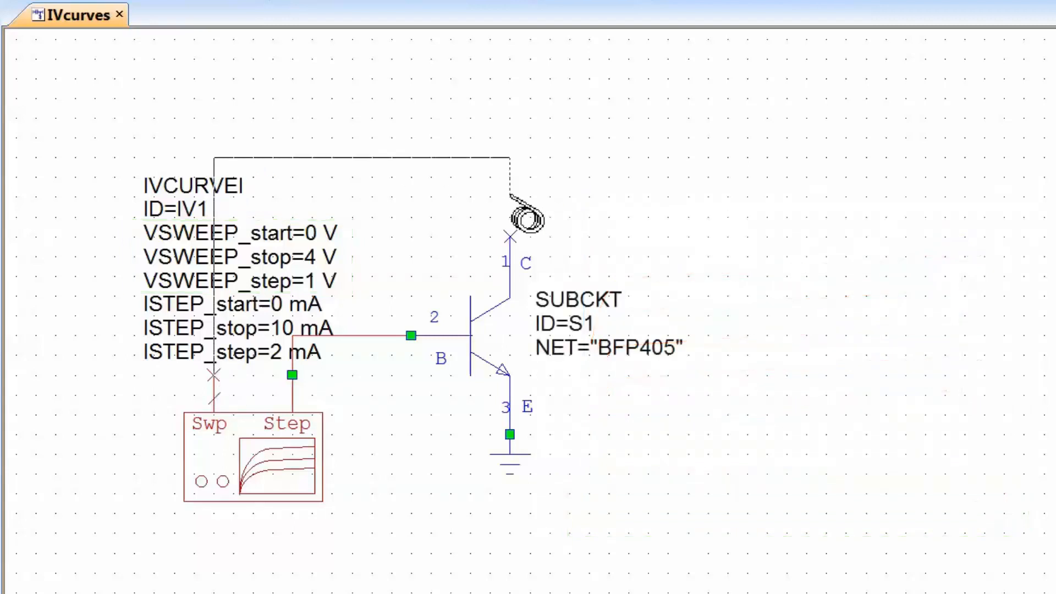
click(510, 236)
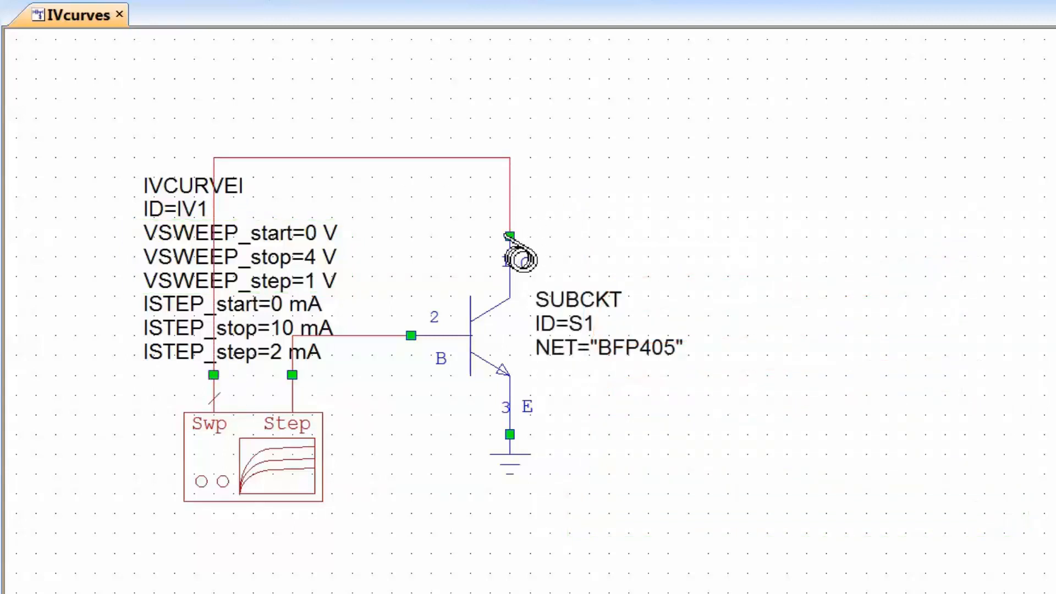
Move the IVCURVEI parameter text to the left, clear of the wires
click(192, 280)
drag(194, 275, 46, 271)
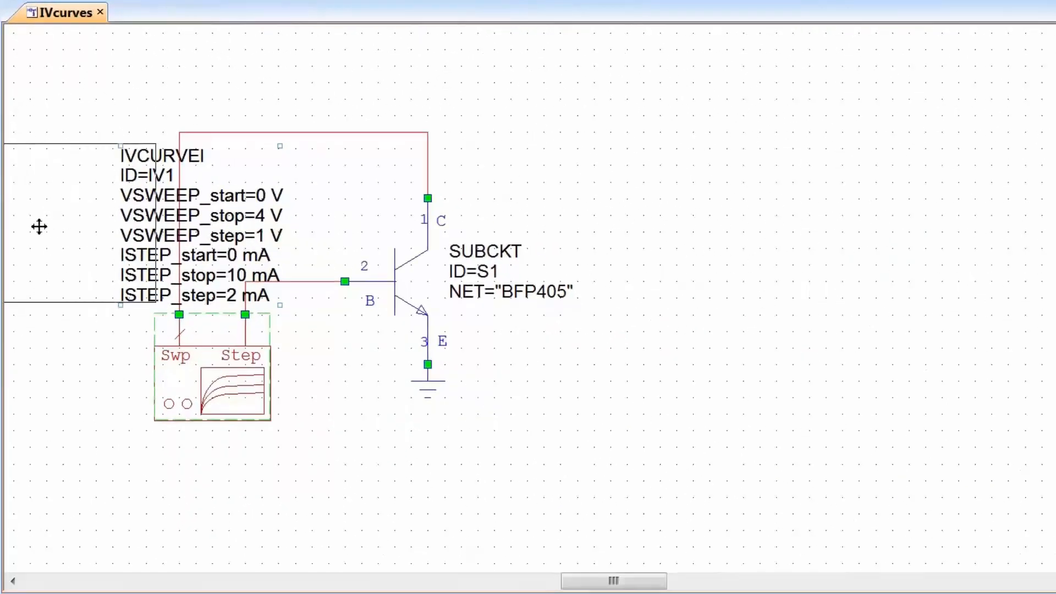
drag(39, 227, 39, 226)
key(Home)
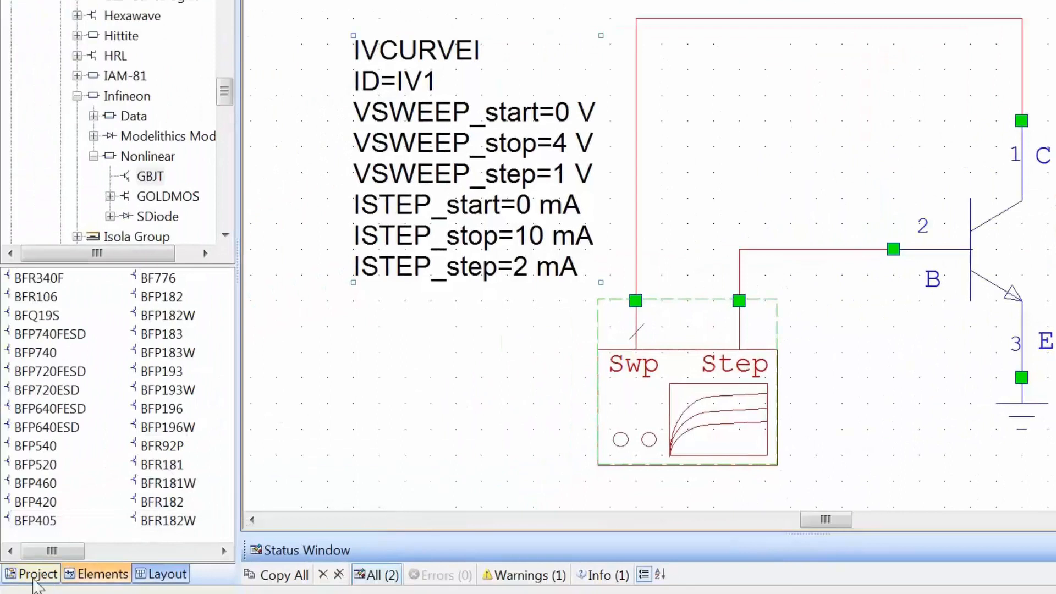
Set the project's global units to mS for conductance, pF for capacitance and uA for current
click(22, 586)
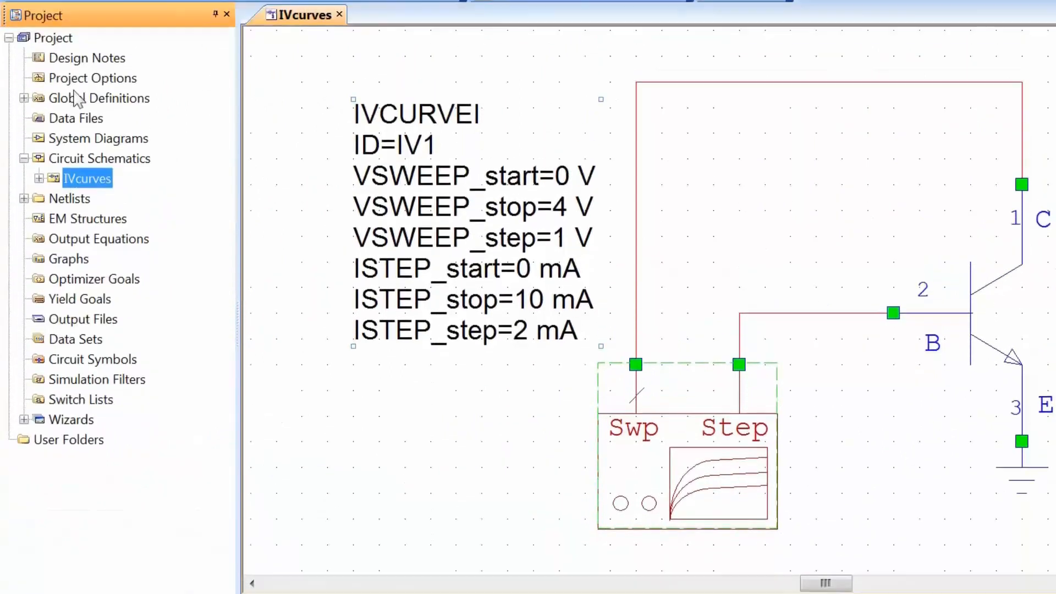
double_click(76, 32)
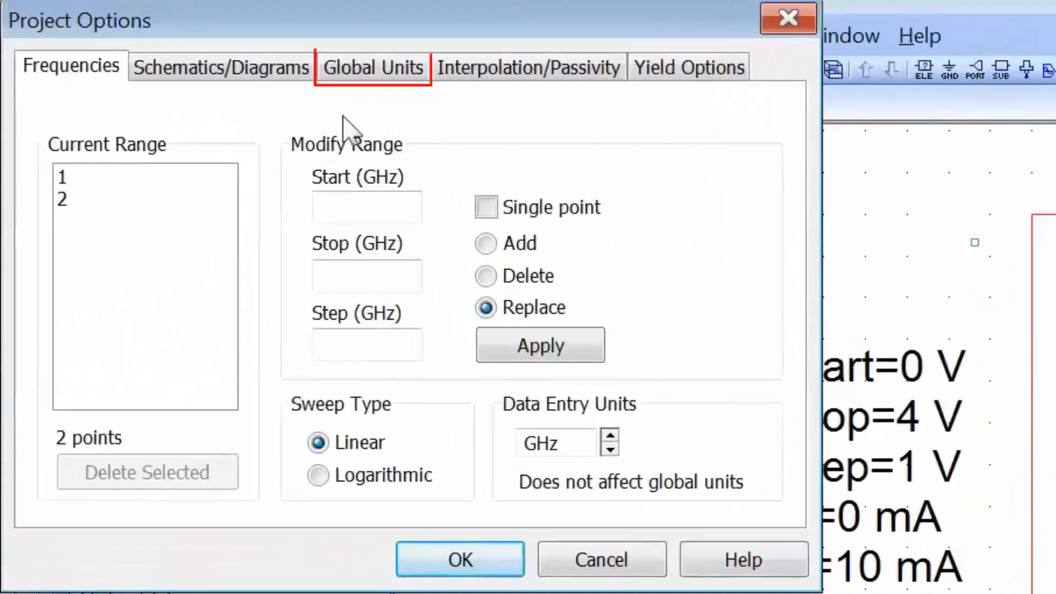
click(367, 88)
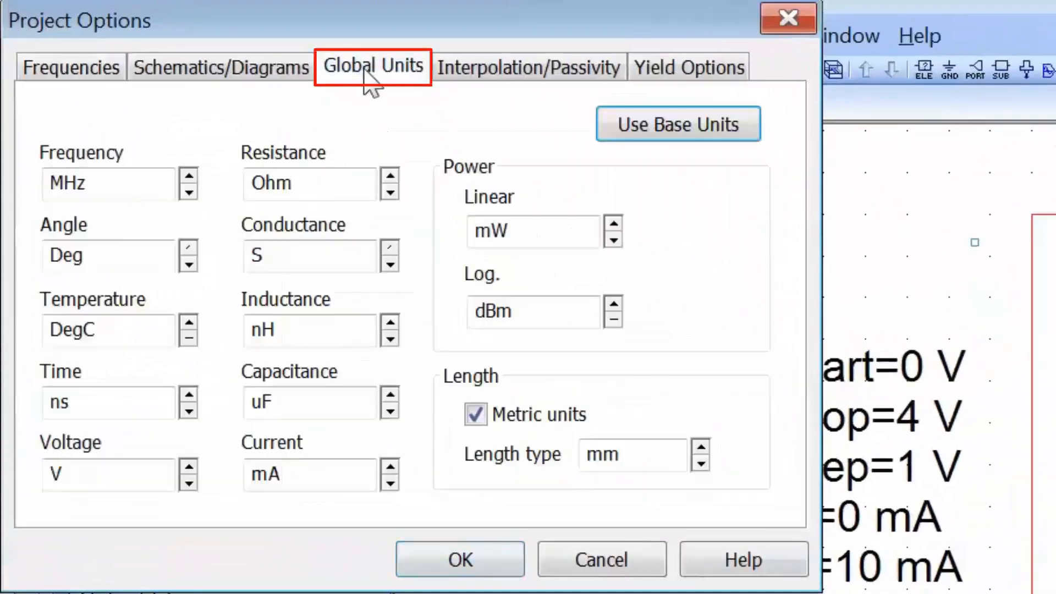
click(391, 266)
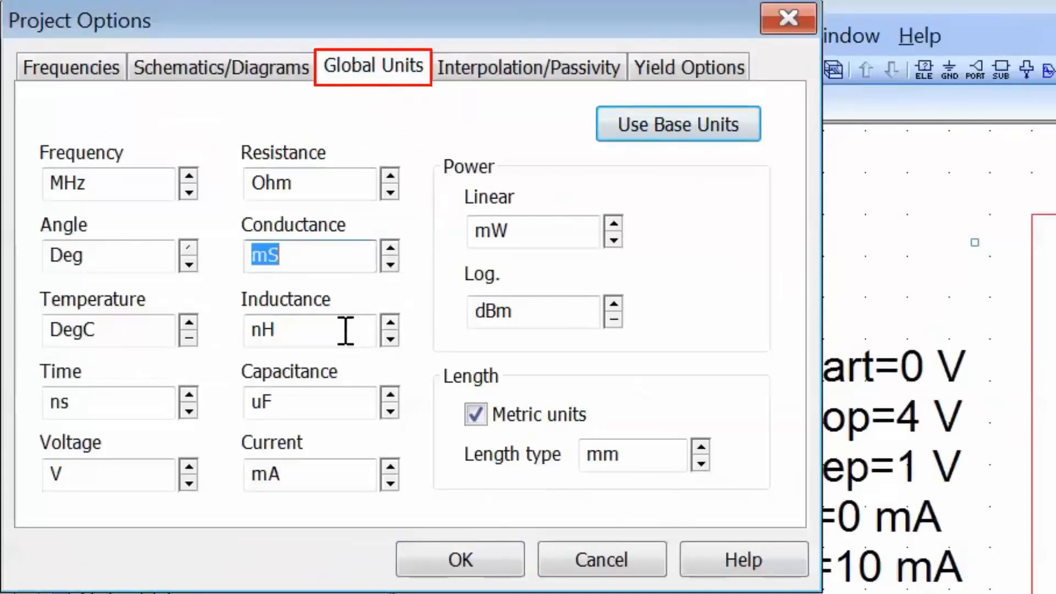
click(335, 346)
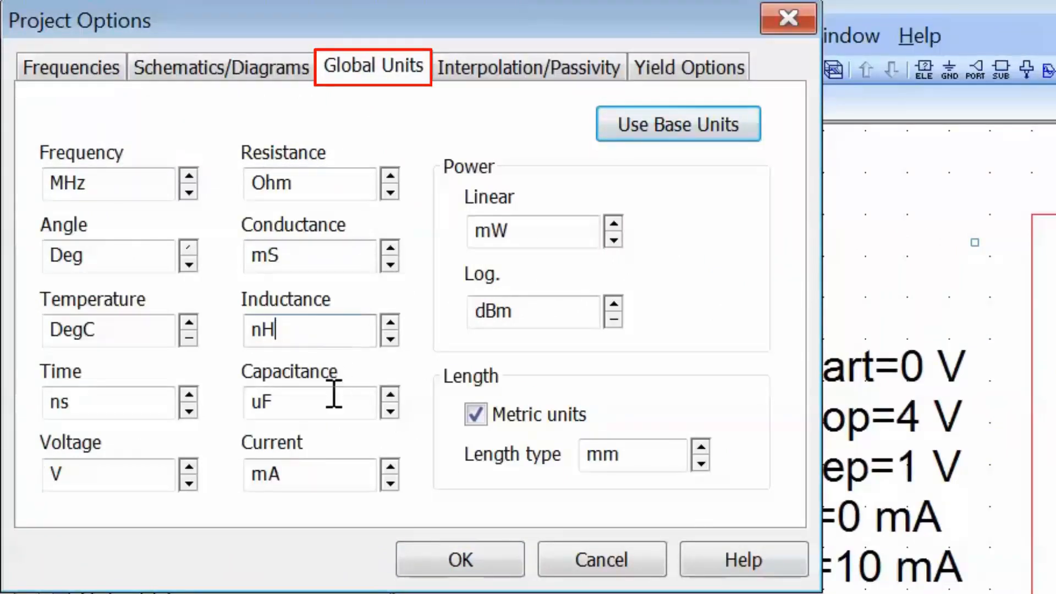
click(390, 412)
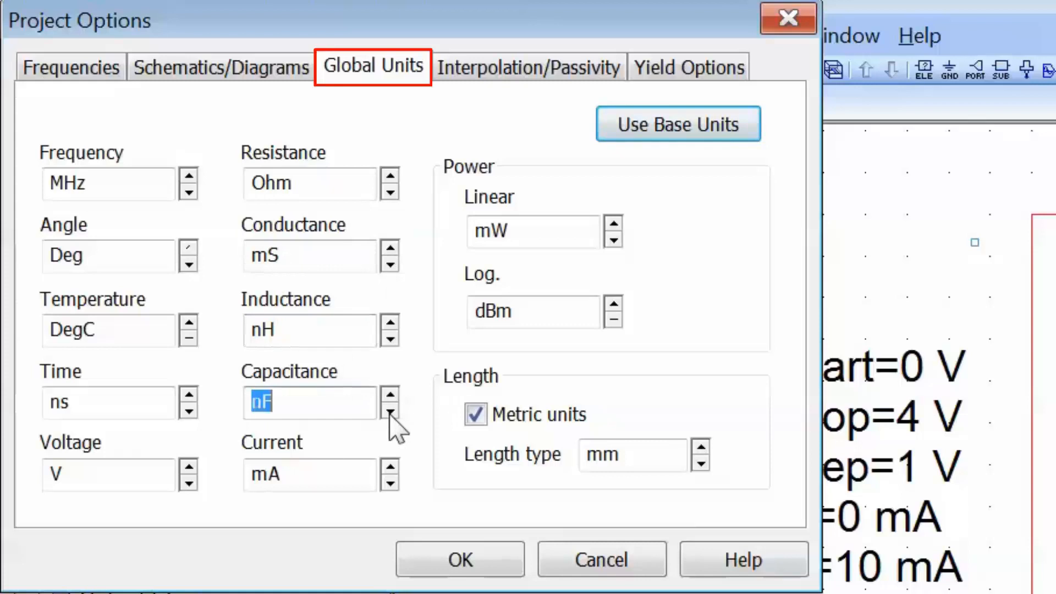
click(390, 412)
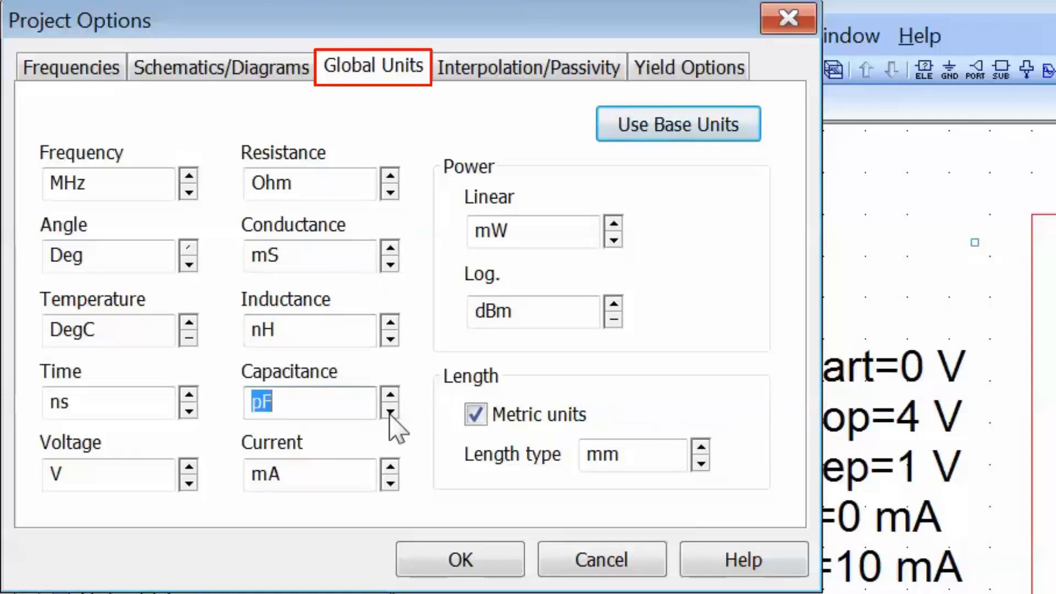
click(390, 484)
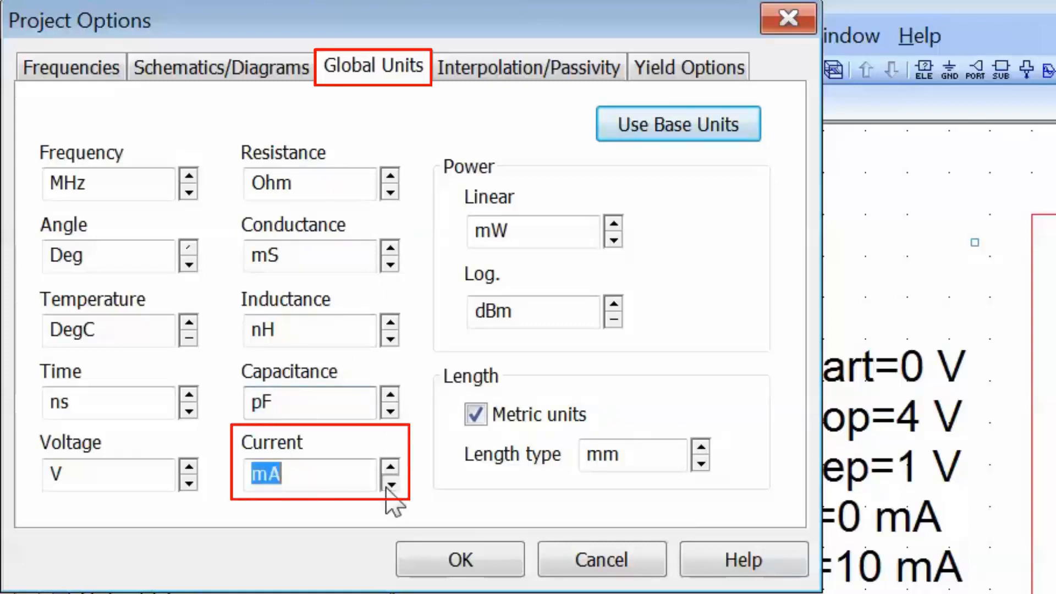
click(428, 557)
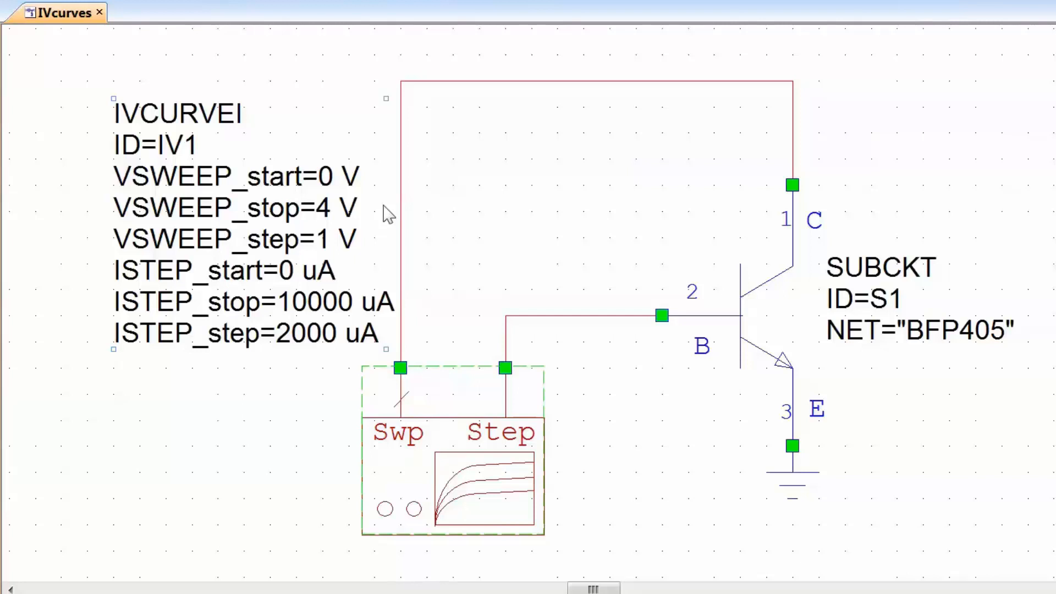
Set the curve tracer's VSWEEP_step to 0.1 V
double_click(322, 246)
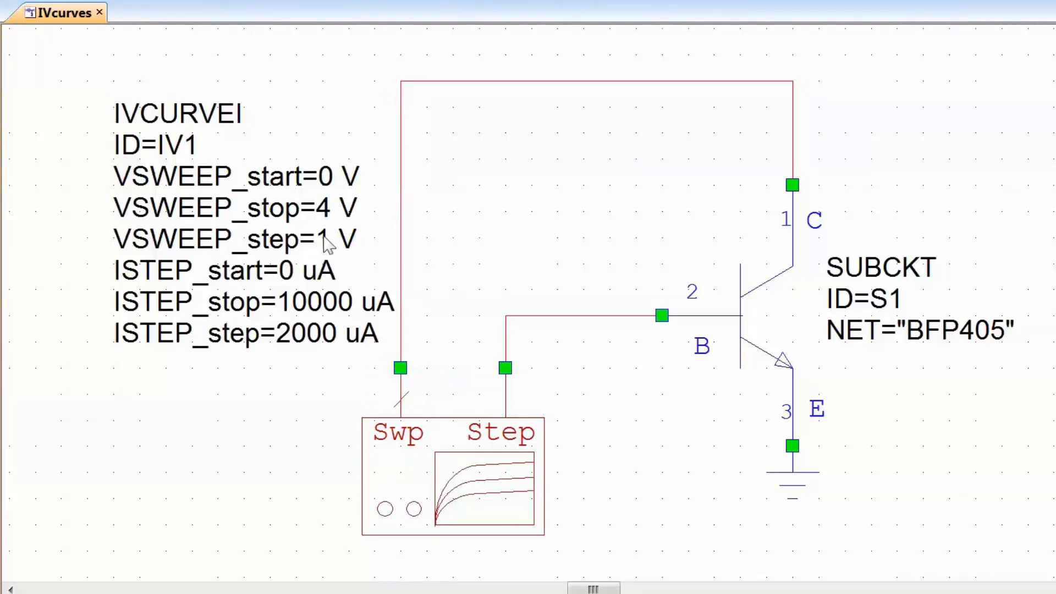
text(0.1)
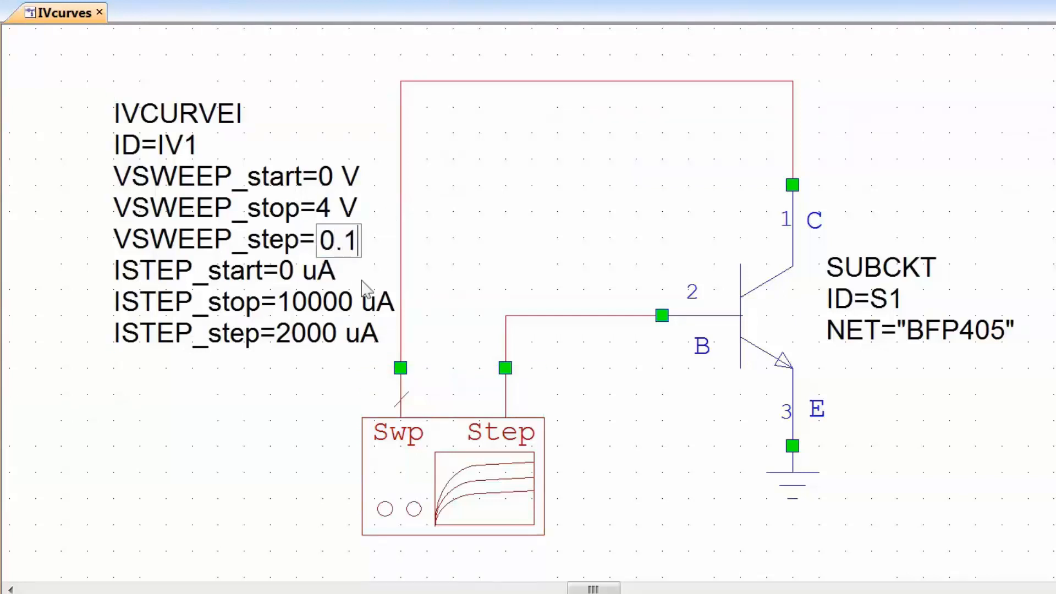
click(156, 432)
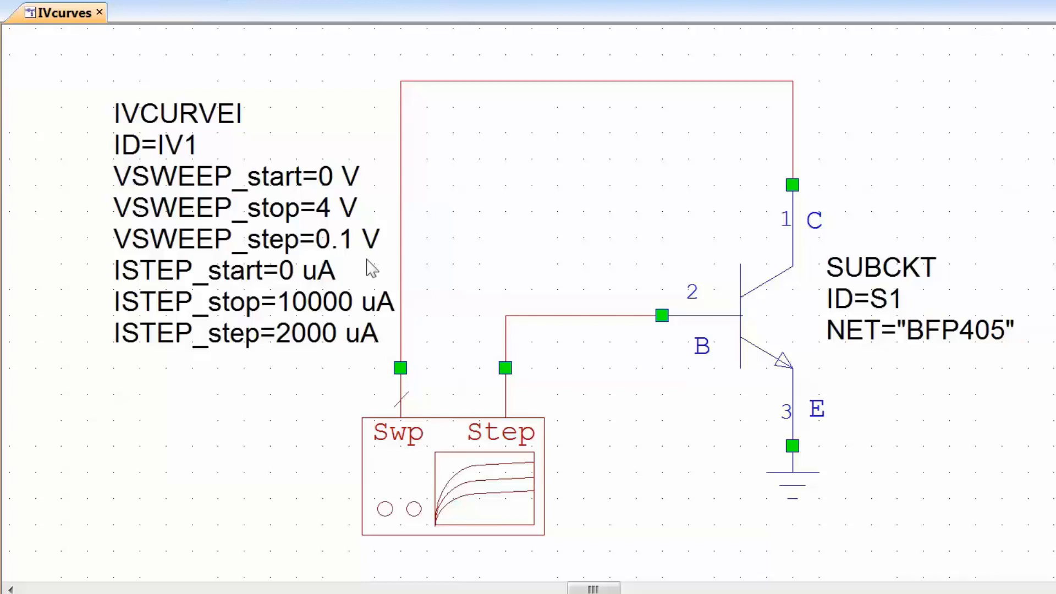
Set the curve tracer's ISTEP_stop to 40 uA and ISTEP_step to 4 uA
double_click(339, 301)
text(40)
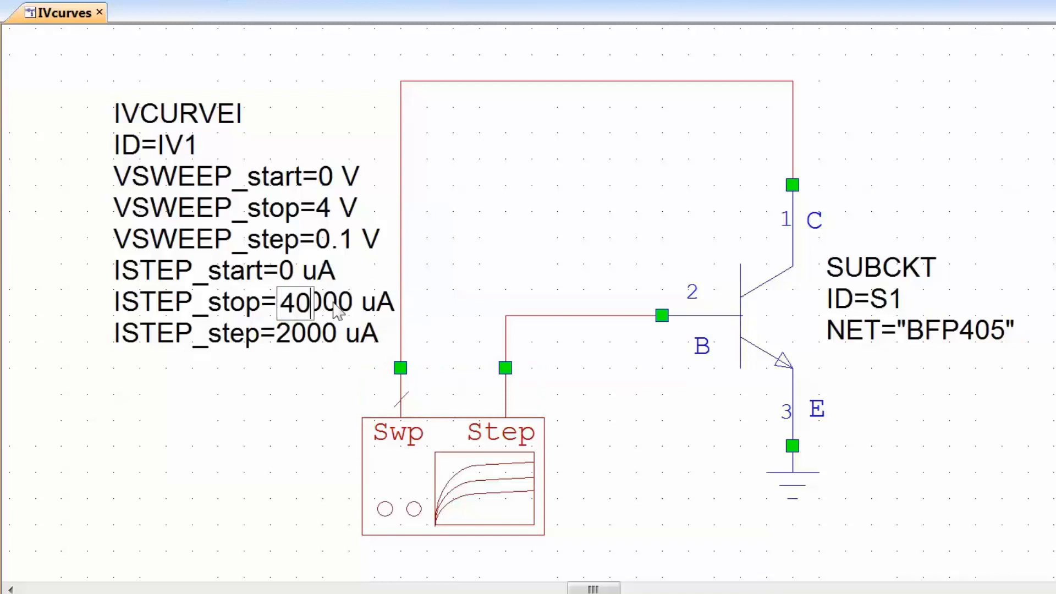
key(Return)
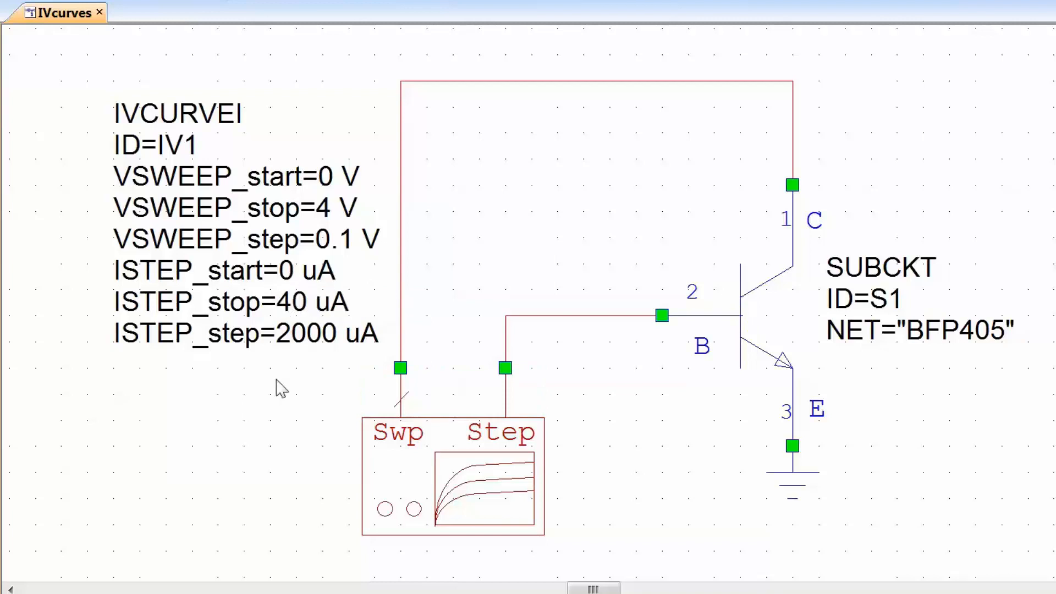
double_click(291, 346)
text(4)
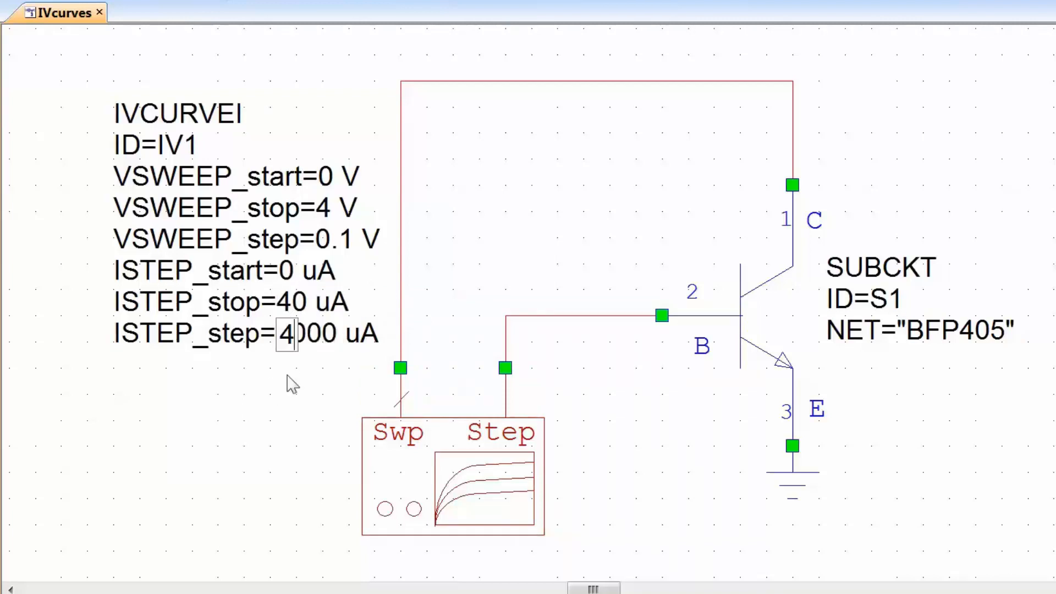
key(Return)
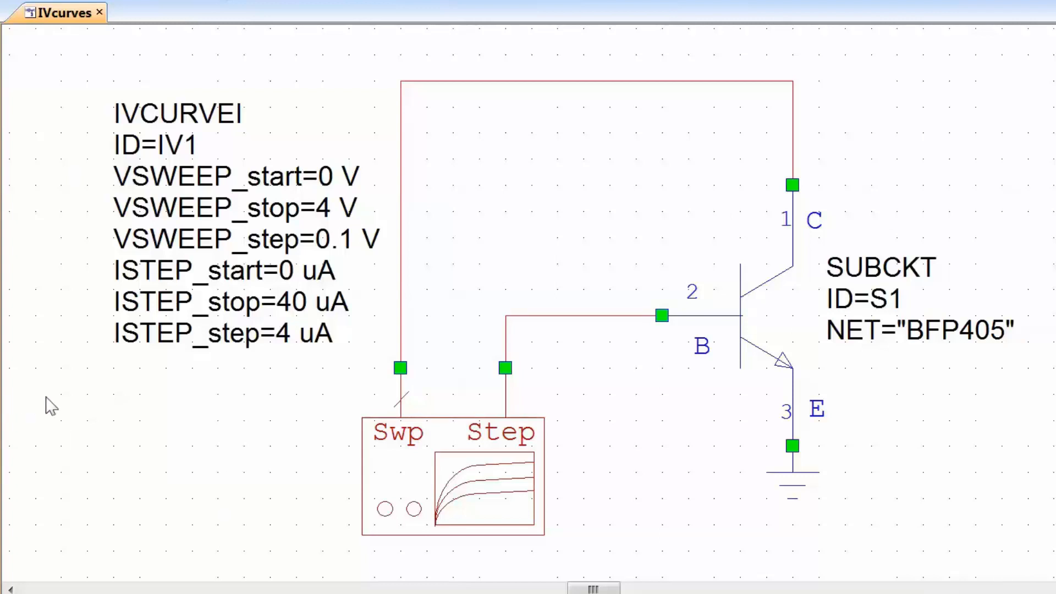
Create a new rectangular graph named IVcurves
right_click(111, 376)
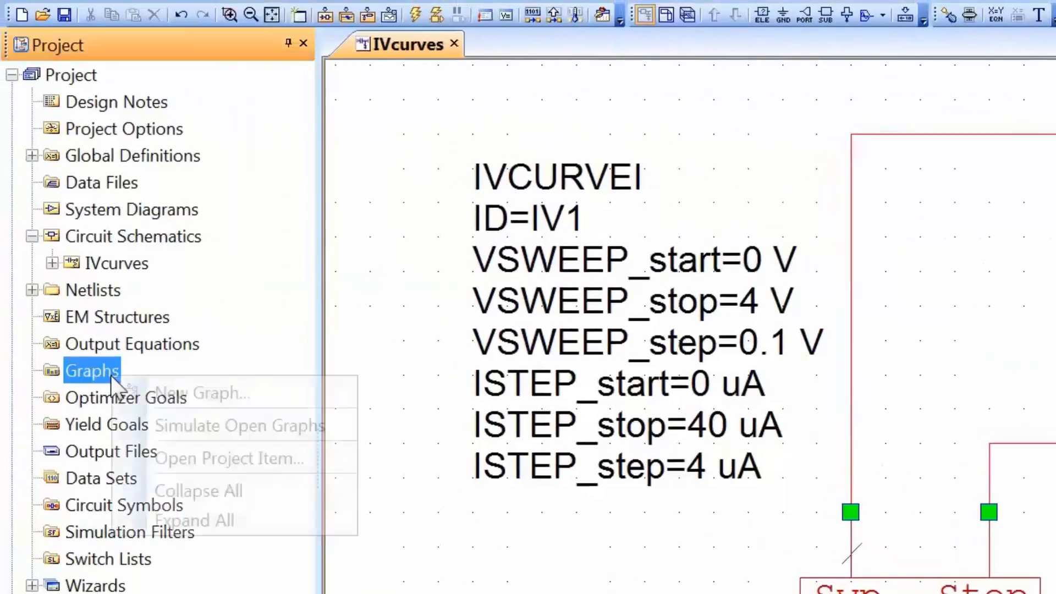
click(148, 385)
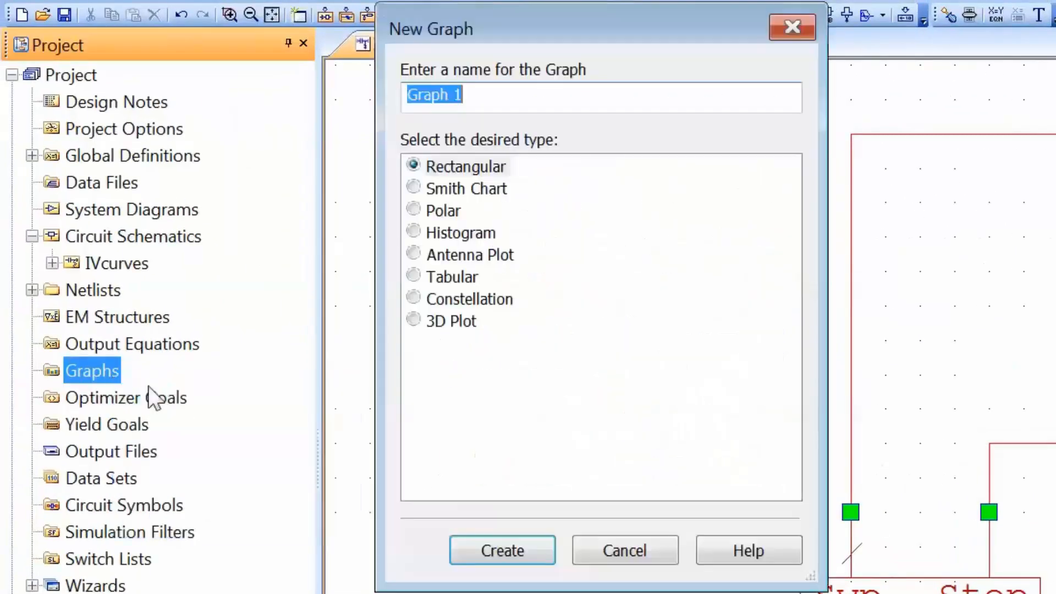
text(IVcurves)
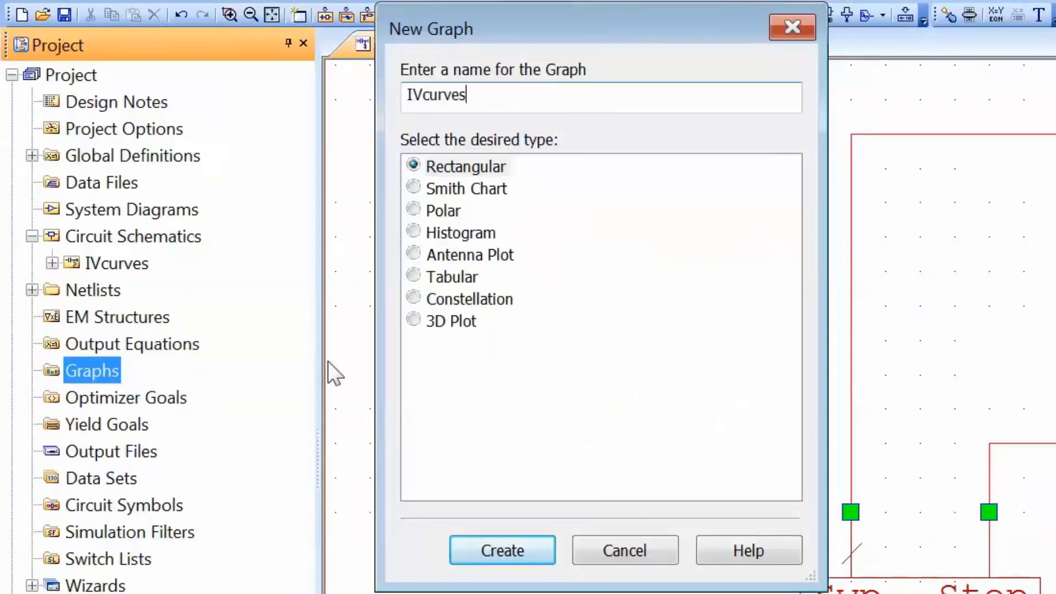
click(495, 549)
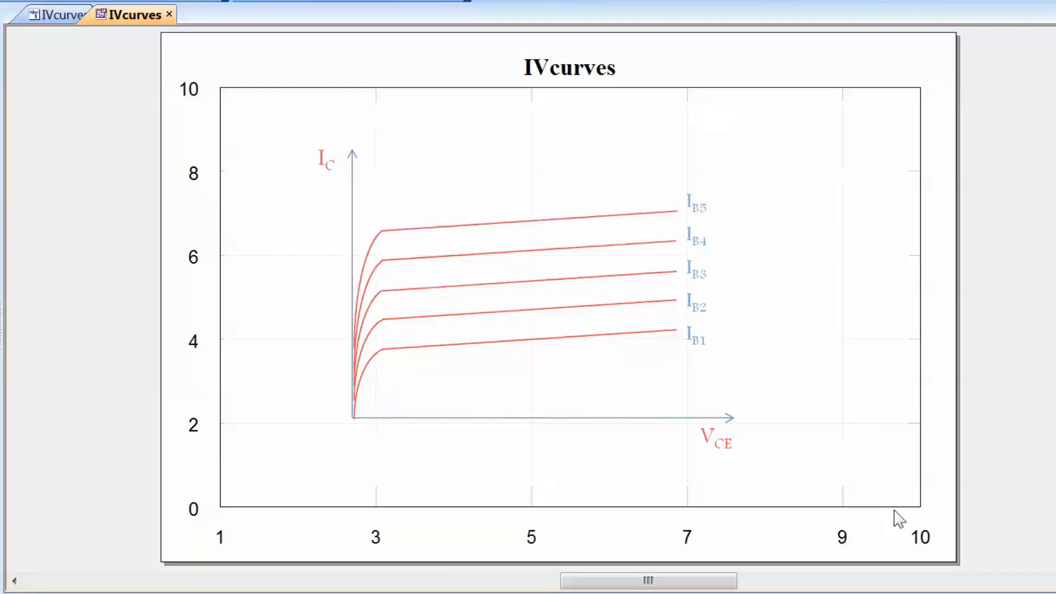
Add the nonlinear current measurement IVCurve to the graph with IVcurves as data source, and run the simulation
right_click(448, 263)
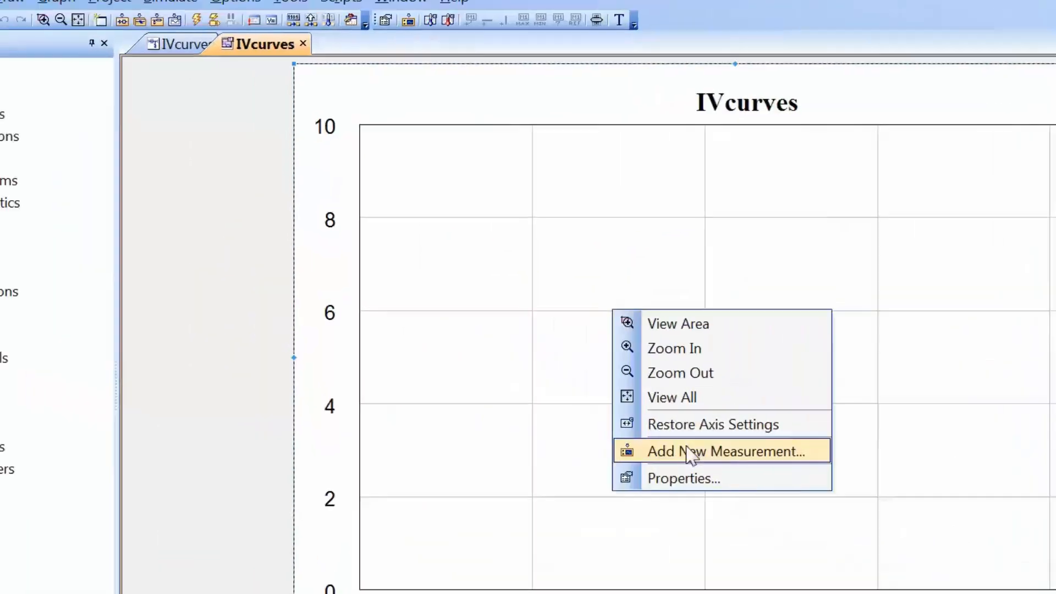
click(689, 452)
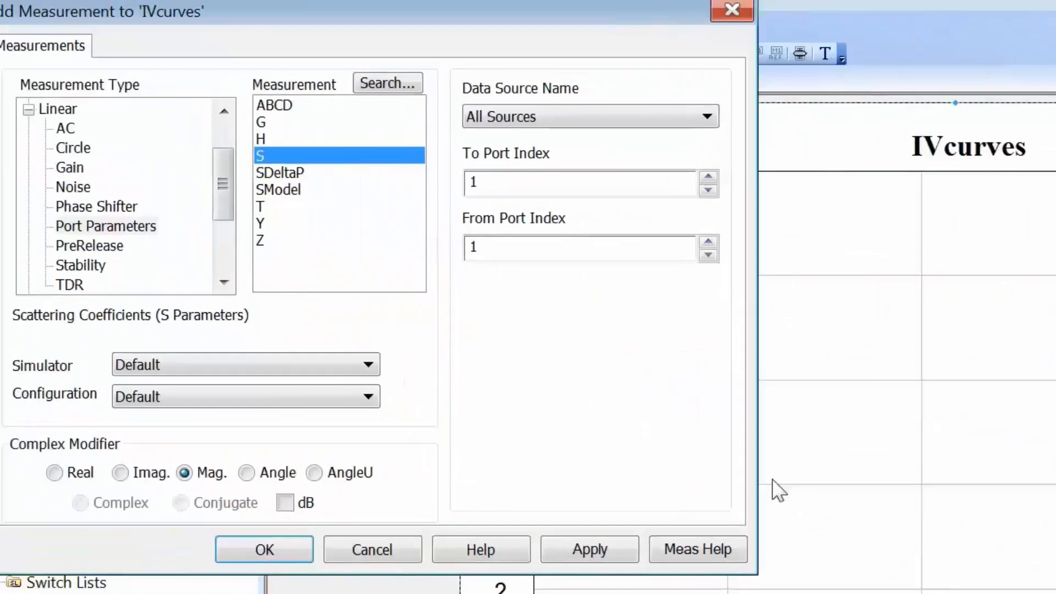
drag(253, 206, 262, 268)
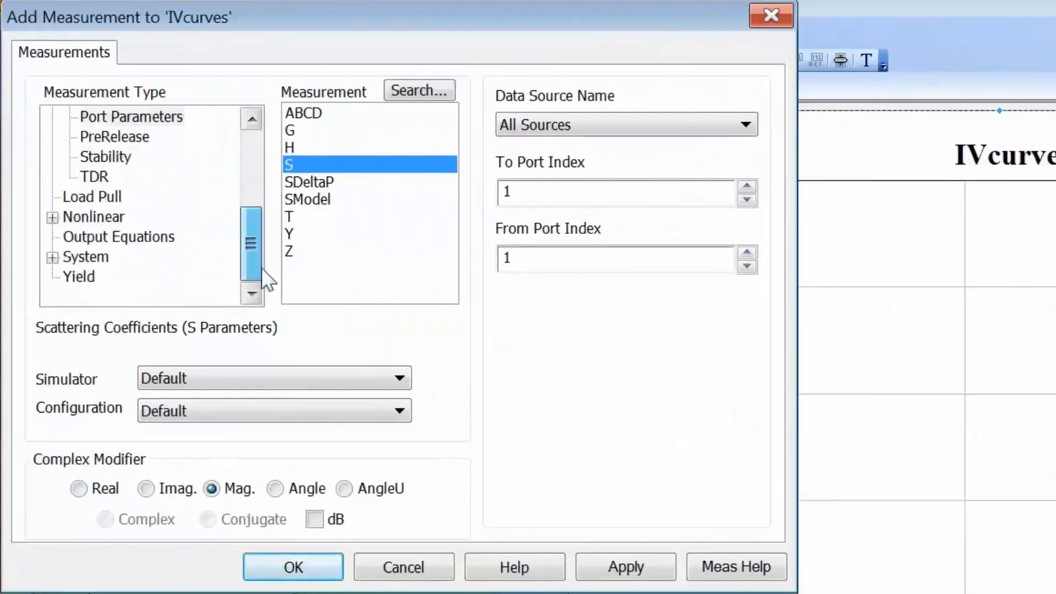
click(53, 216)
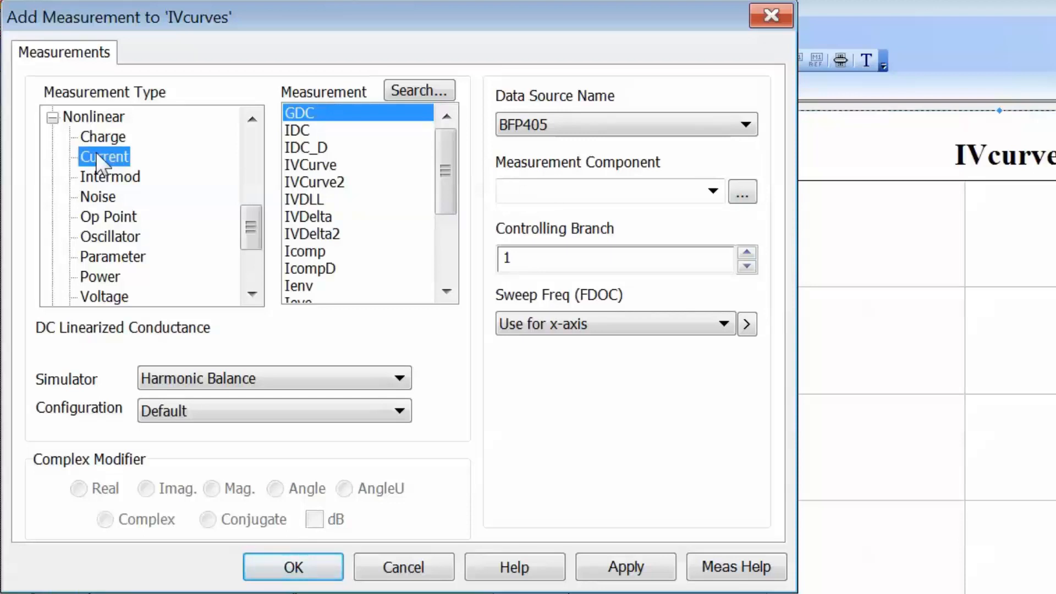
click(317, 164)
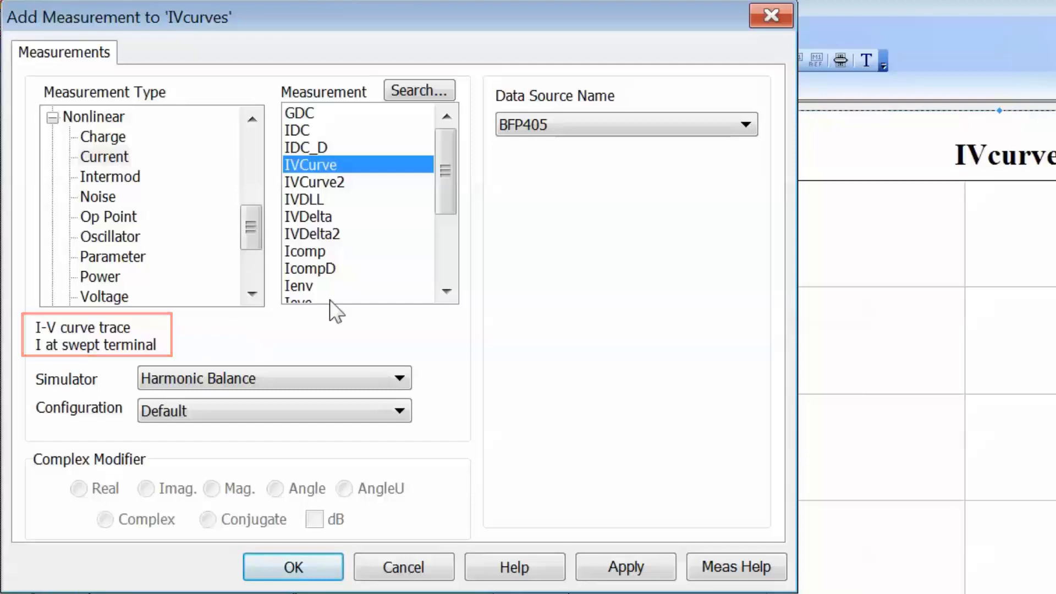
click(738, 131)
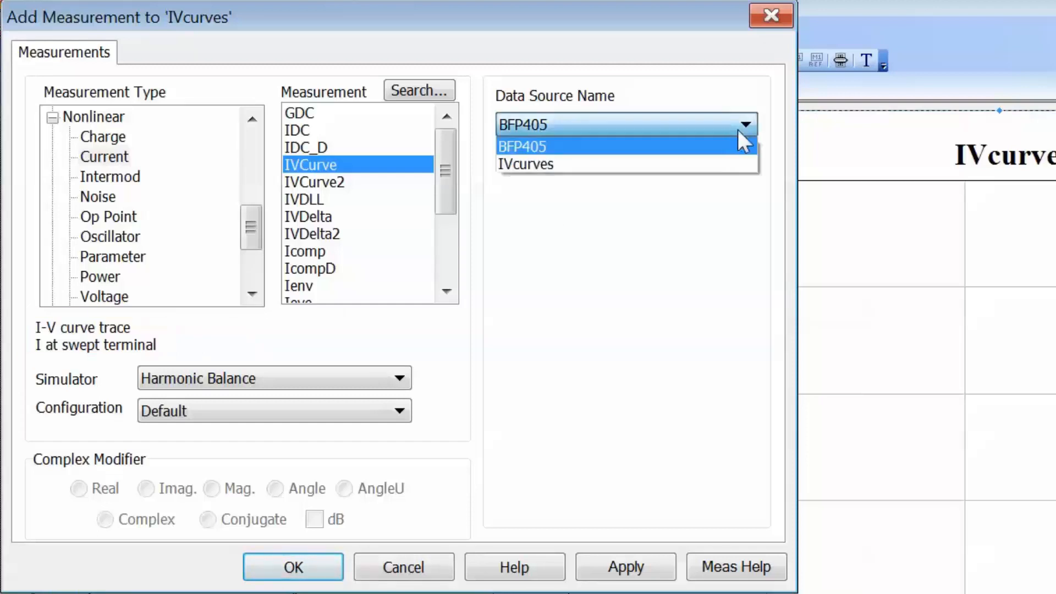
click(694, 173)
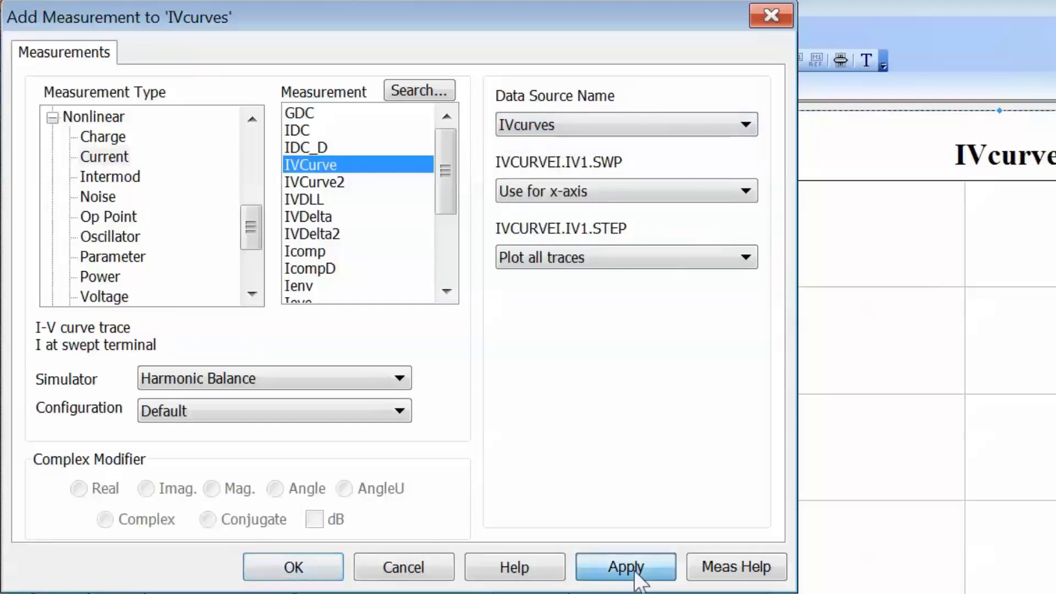
click(307, 569)
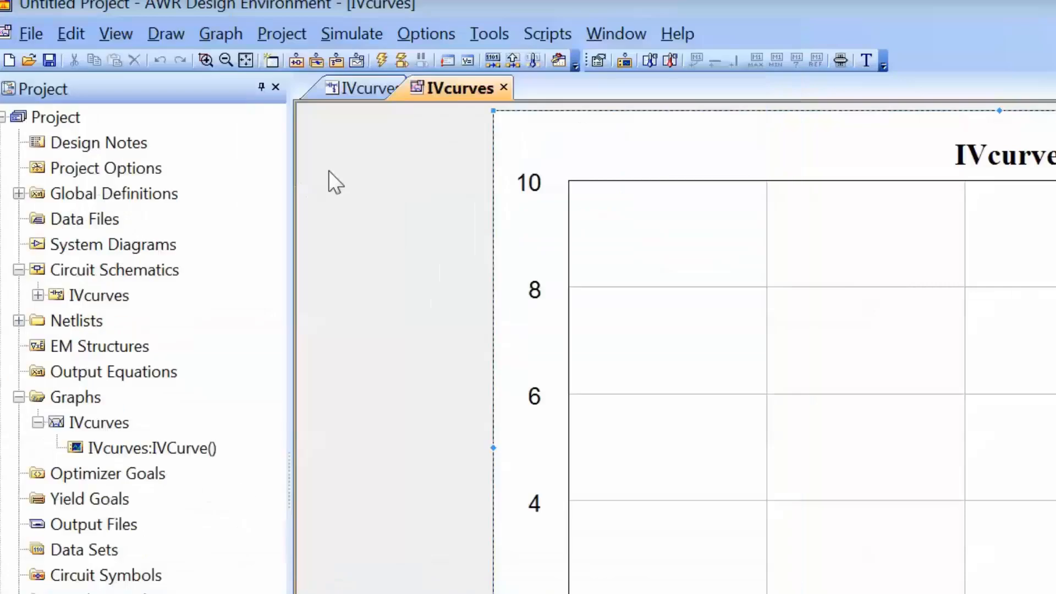
click(381, 60)
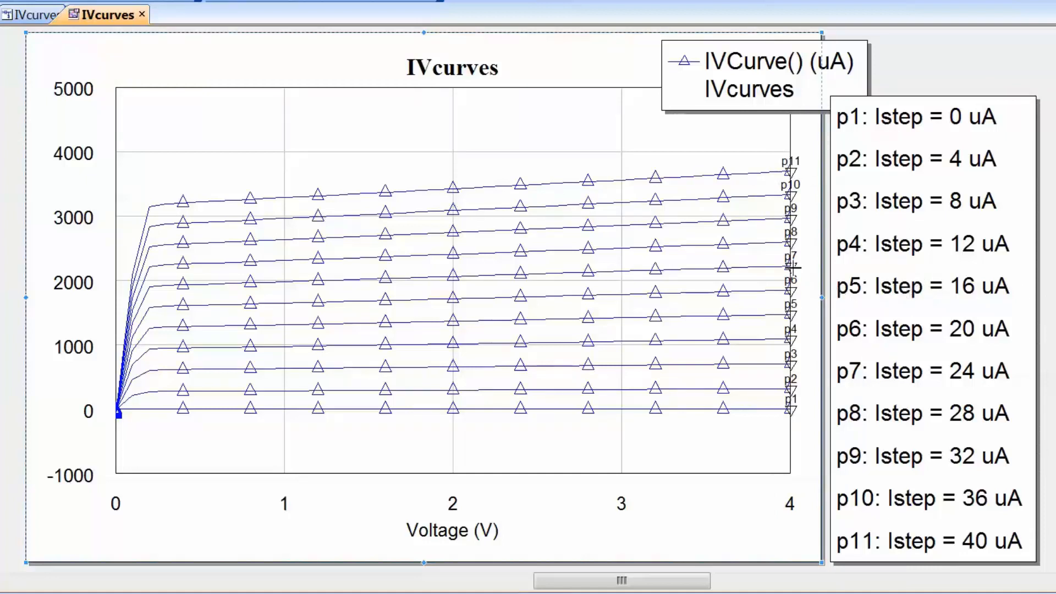
Set the graph's marker font to red at size 20 in the plot properties and apply it
right_click(457, 151)
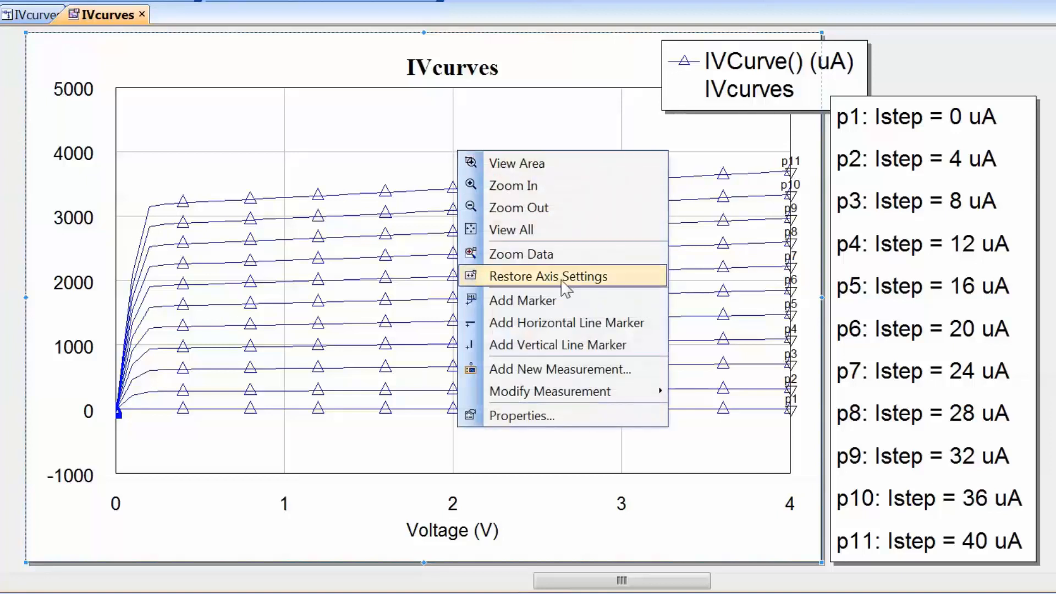
click(537, 413)
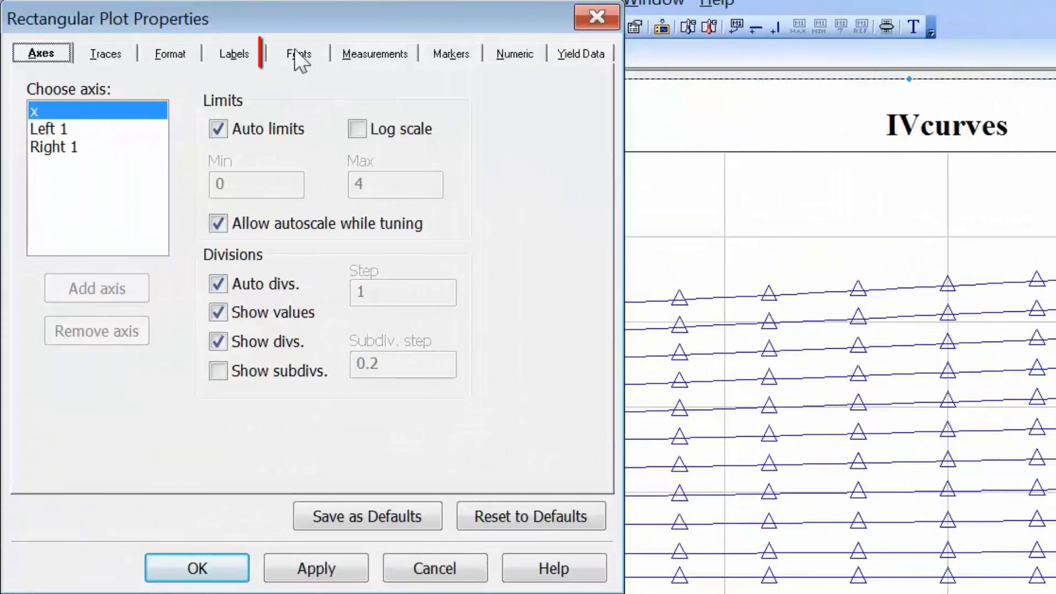
click(299, 55)
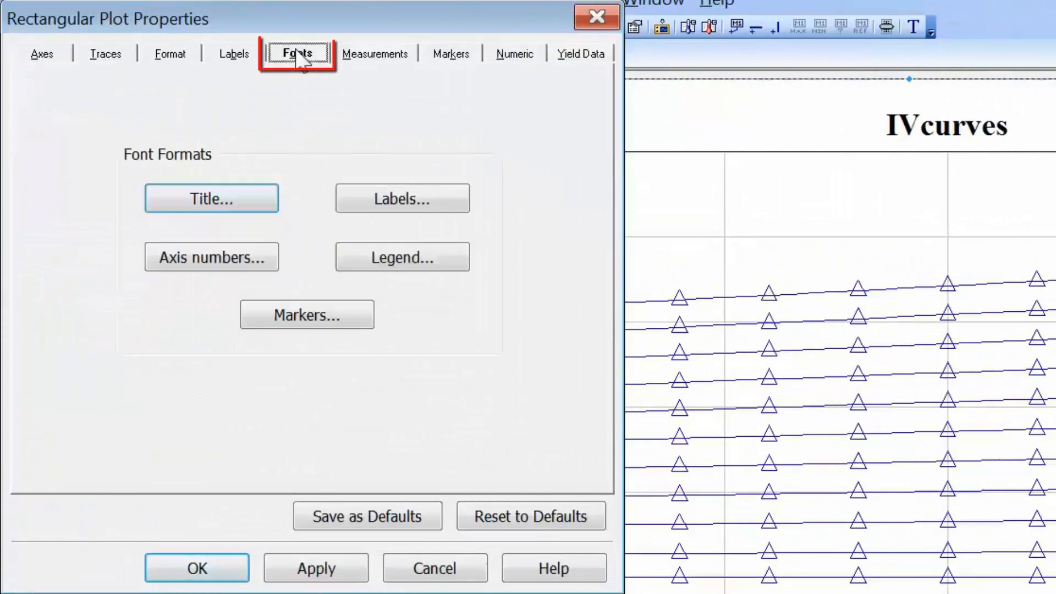
click(293, 312)
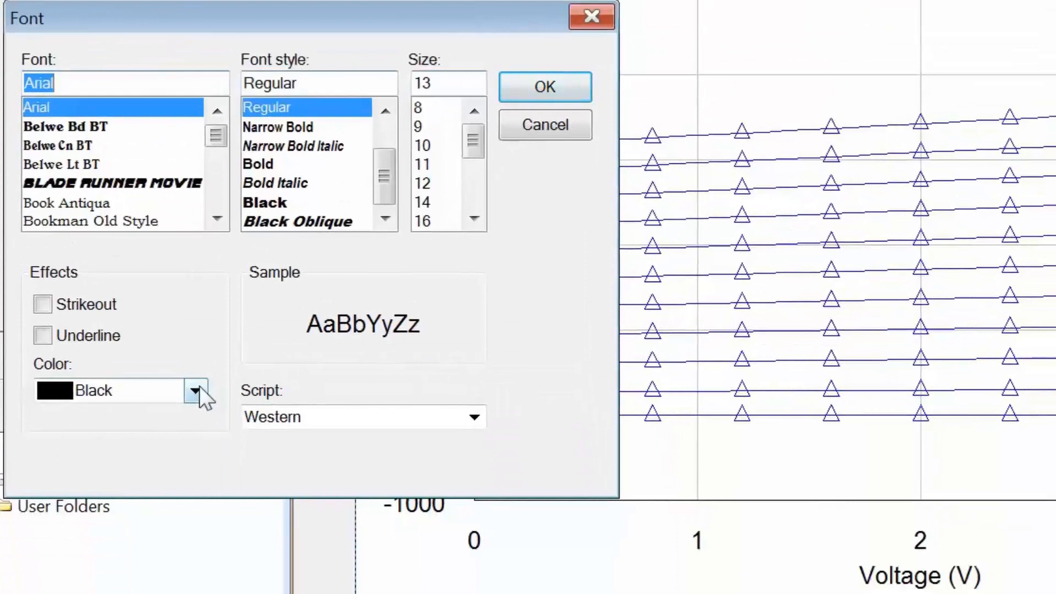
click(199, 387)
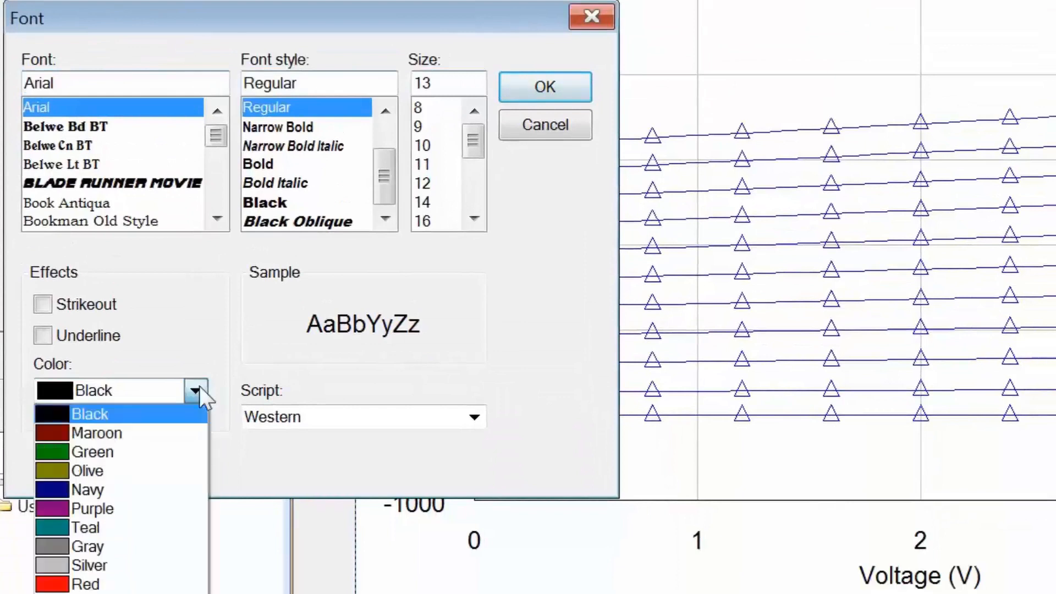
click(165, 585)
drag(473, 140, 467, 163)
click(440, 184)
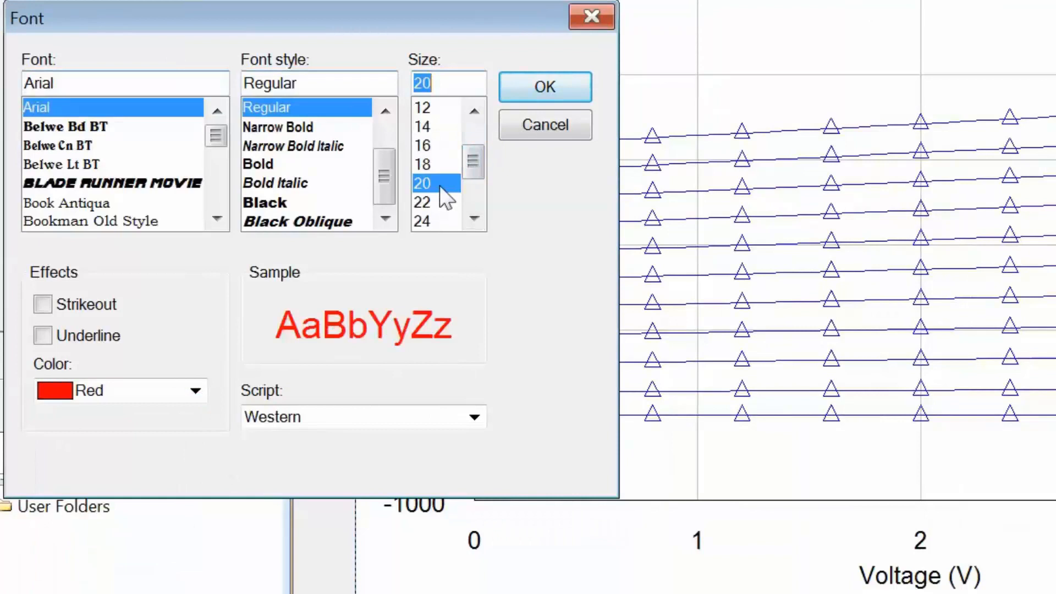
click(525, 91)
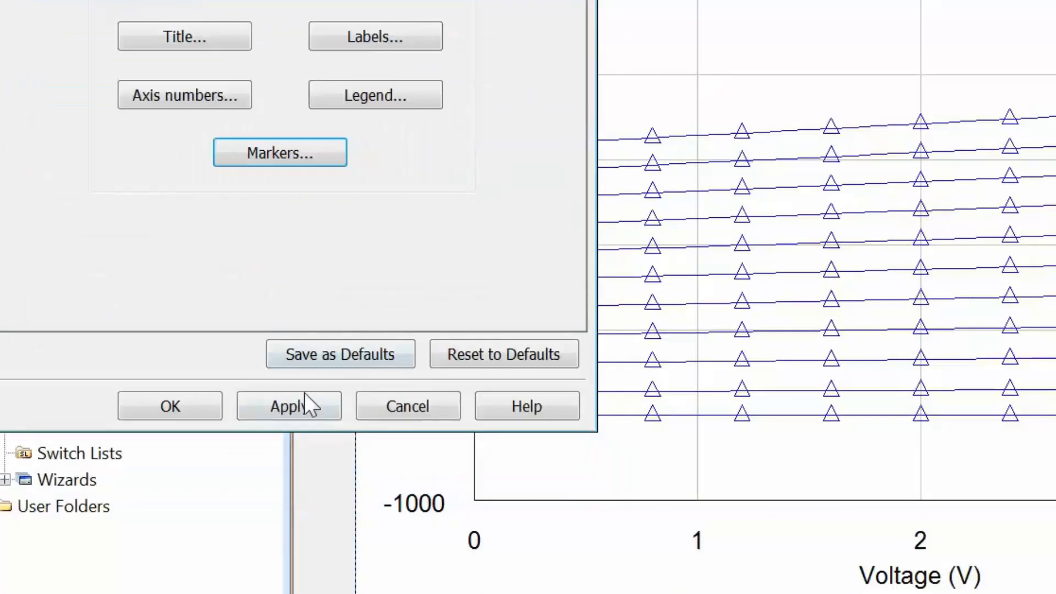
click(291, 404)
click(207, 406)
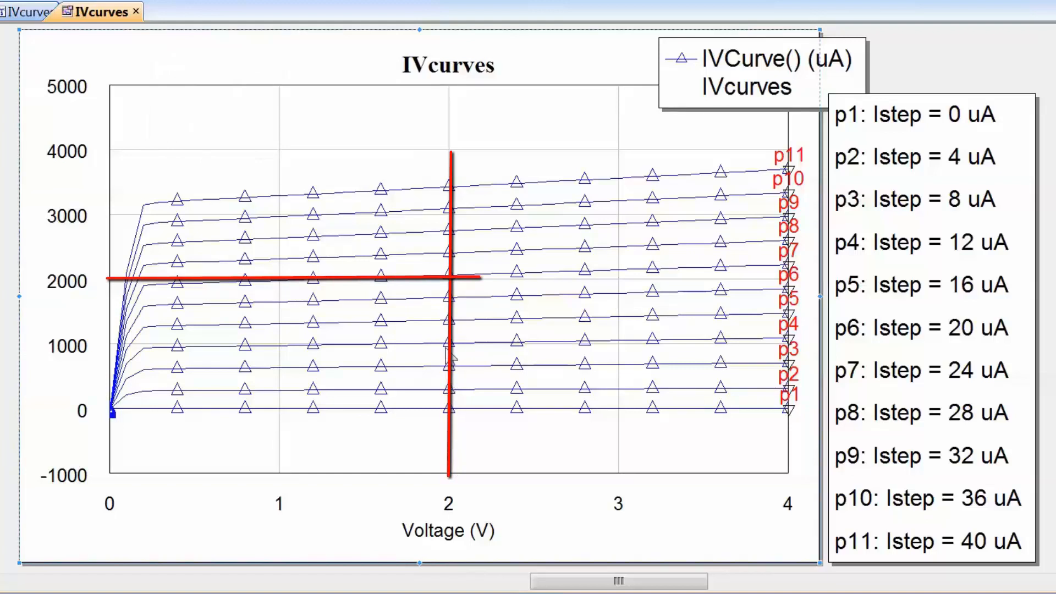
Add a marker on the p7 curve (24 uA) of the IVcurves graph and position it at about 2 V
click(451, 276)
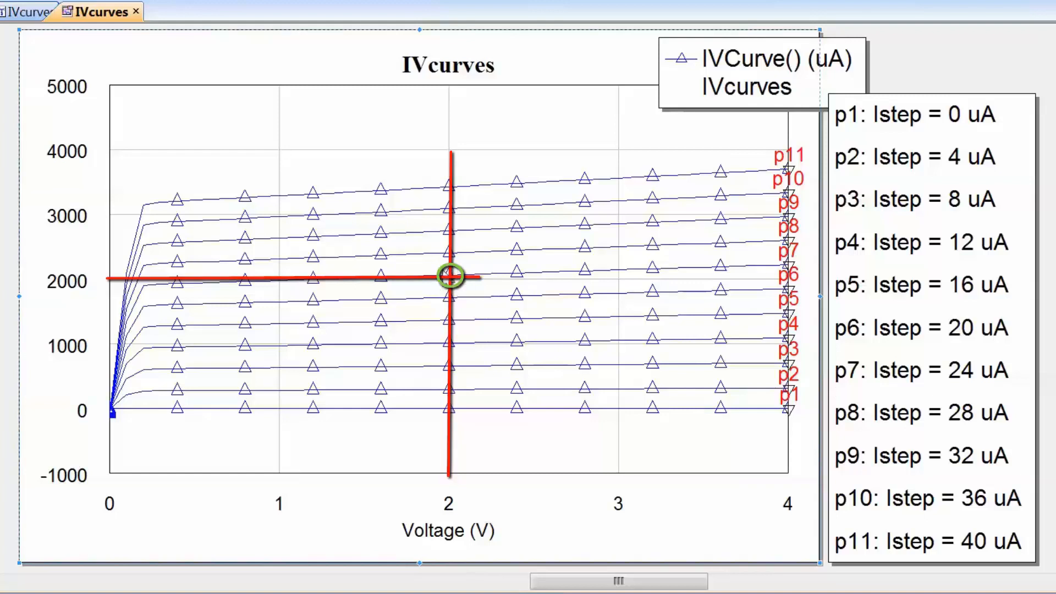
key(ctrl+m)
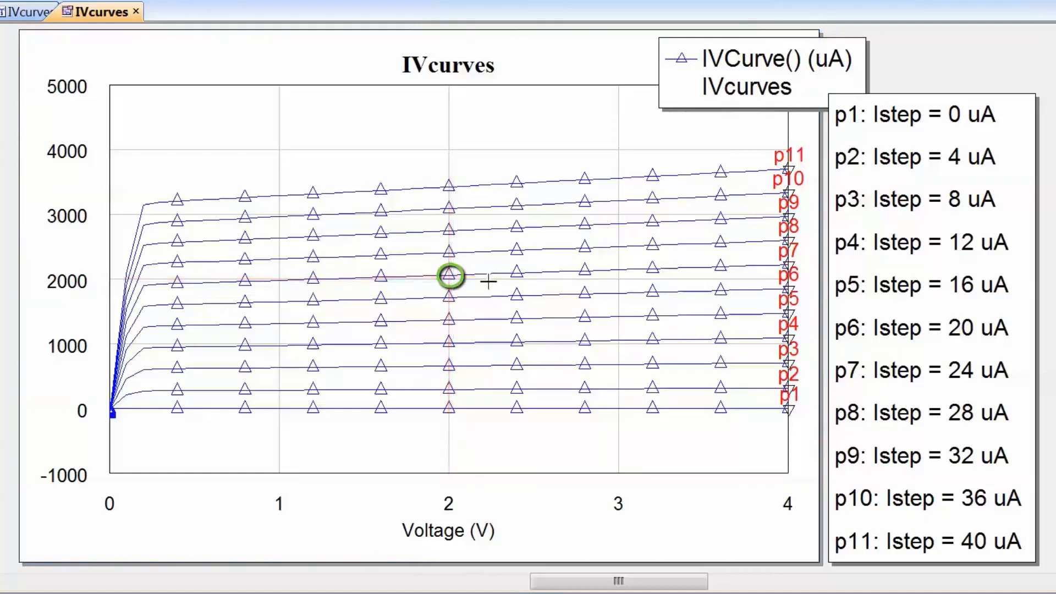
click(448, 274)
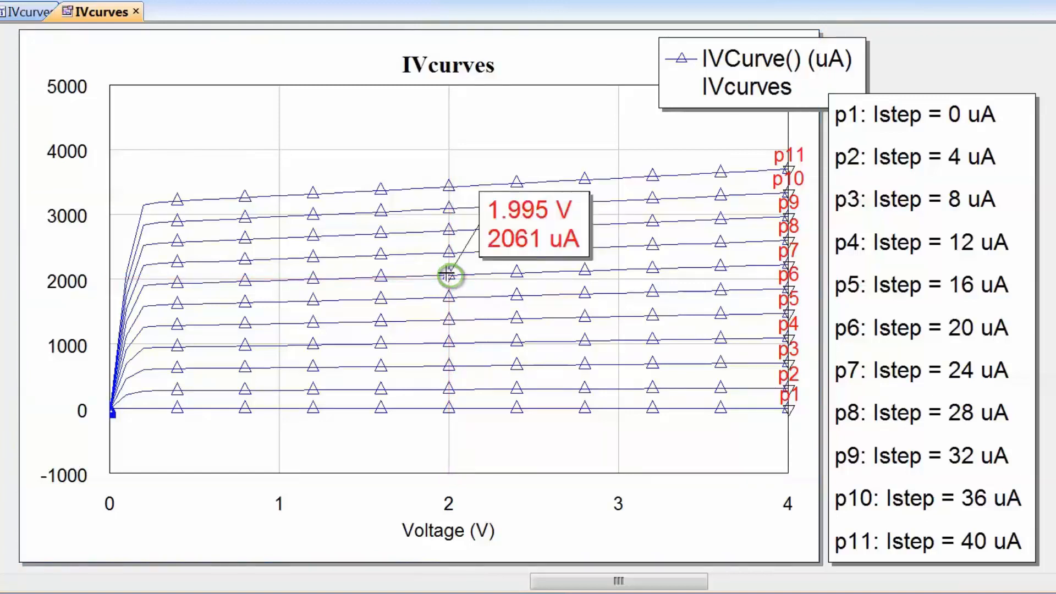
click(447, 274)
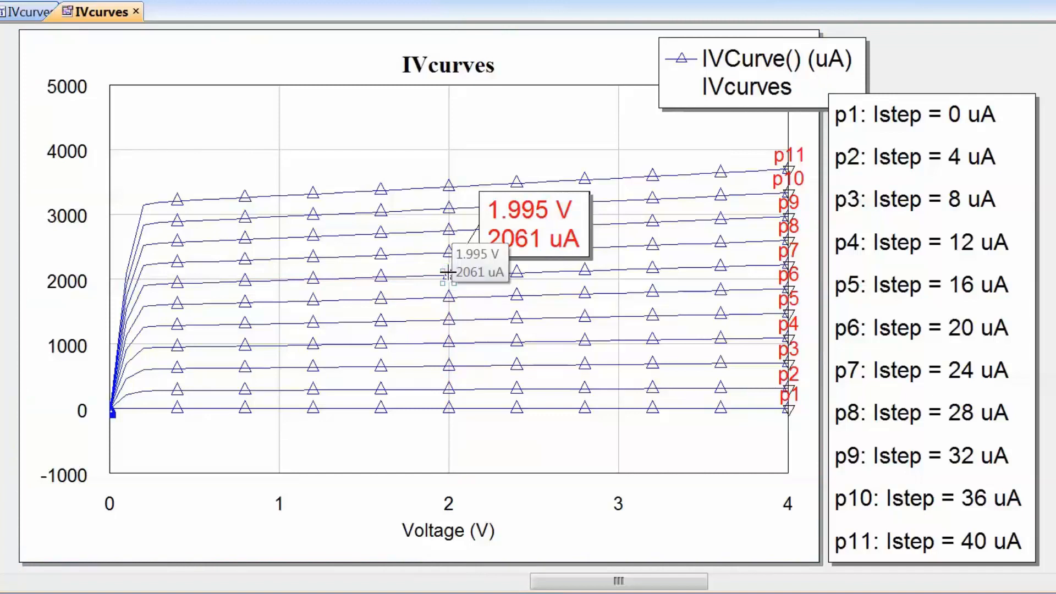
drag(447, 272, 449, 273)
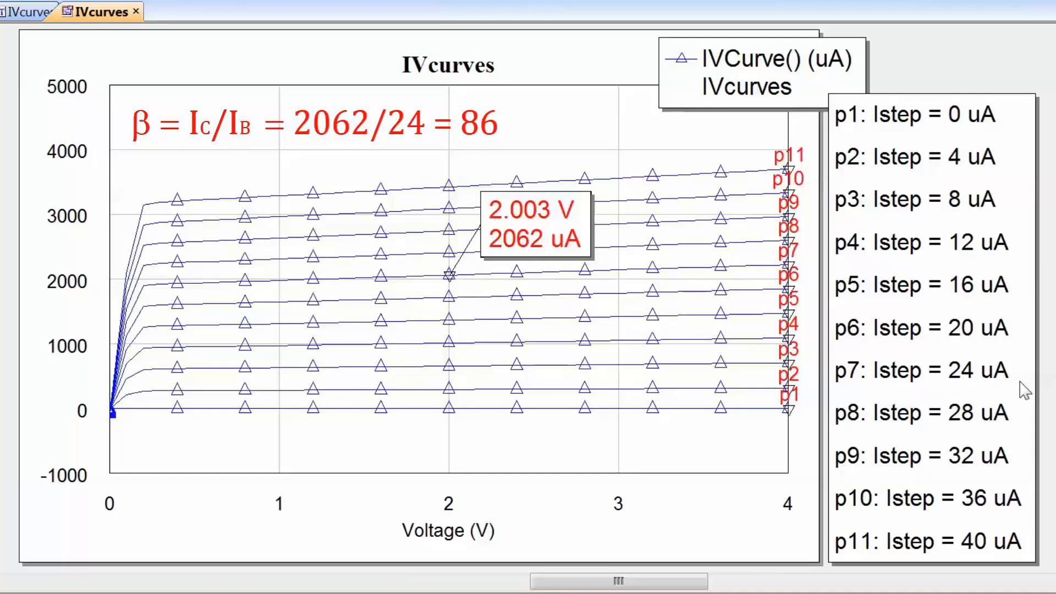
Return to the IVcurves schematic and set the project's global current unit to mA
click(28, 13)
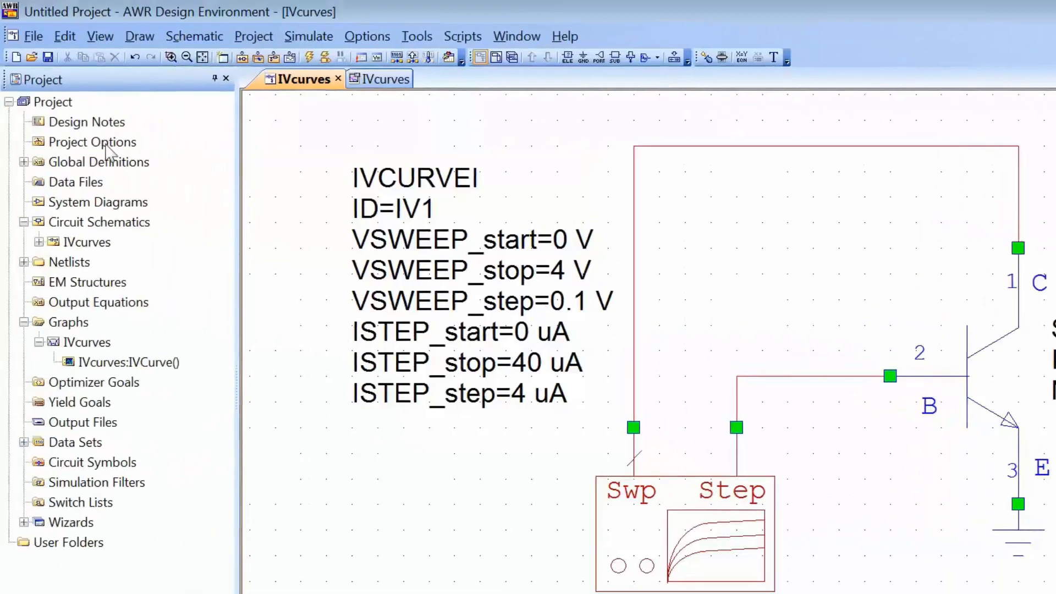
double_click(106, 144)
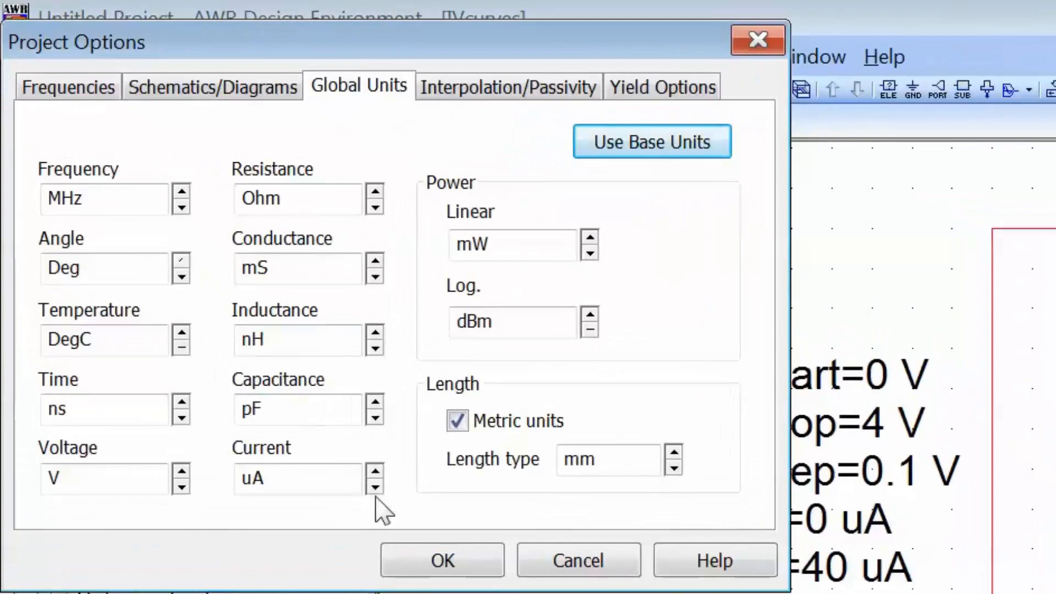
click(376, 472)
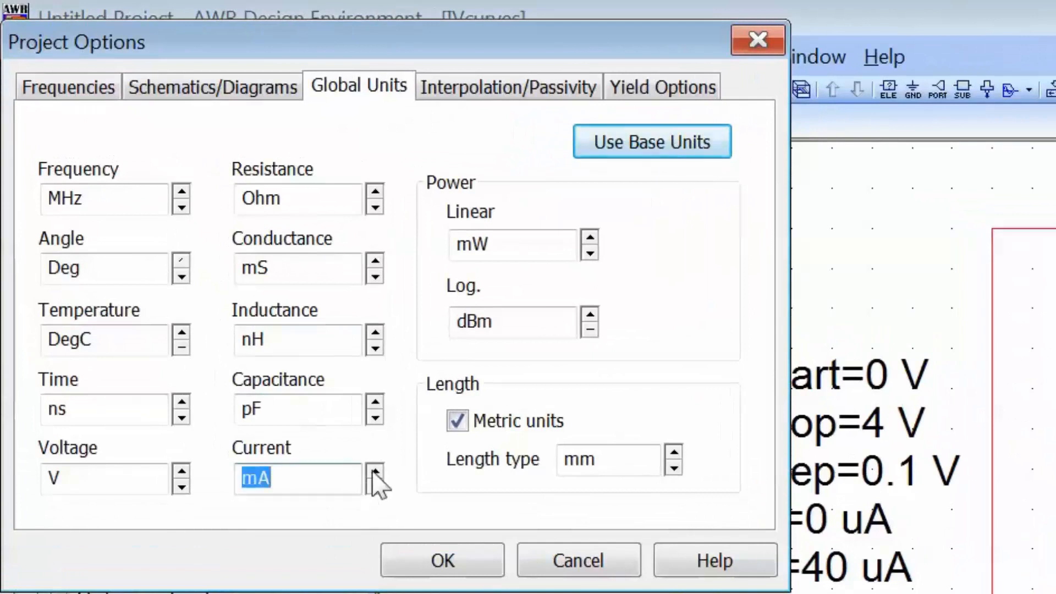
click(440, 561)
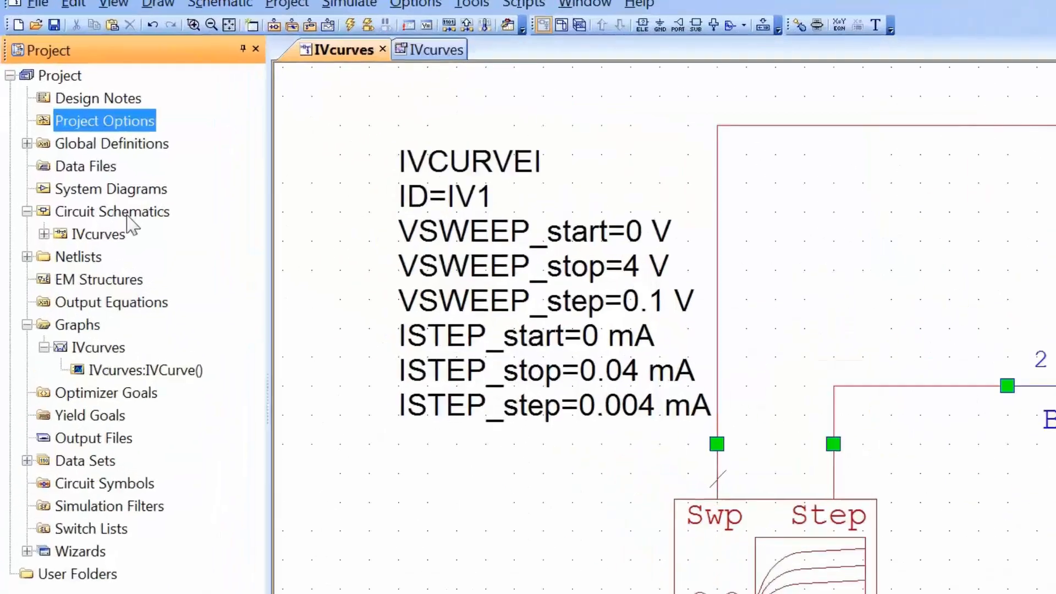
Create a new circuit schematic named DC_bias
right_click(128, 215)
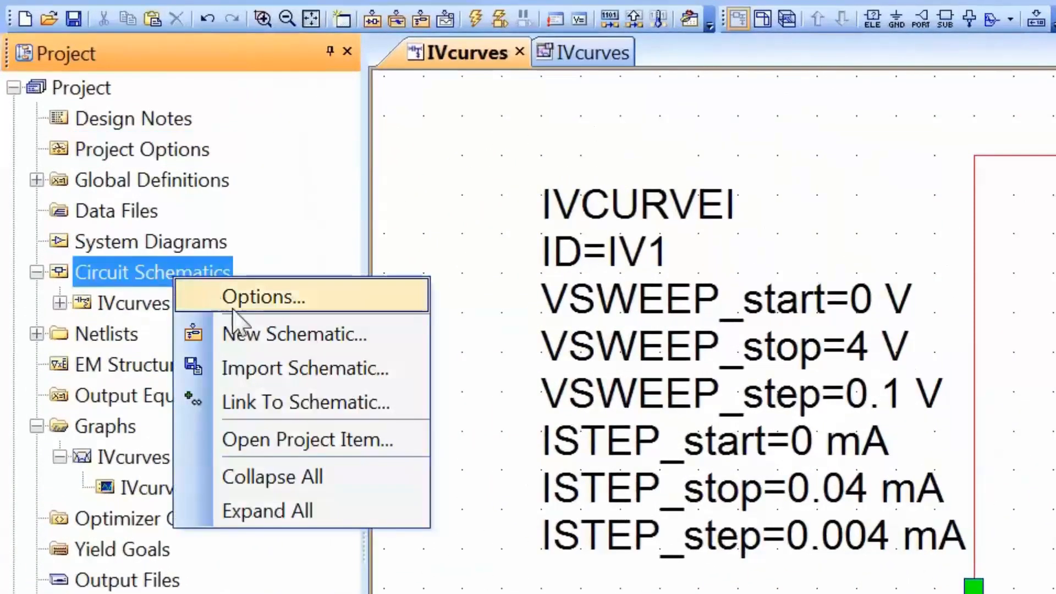
click(239, 333)
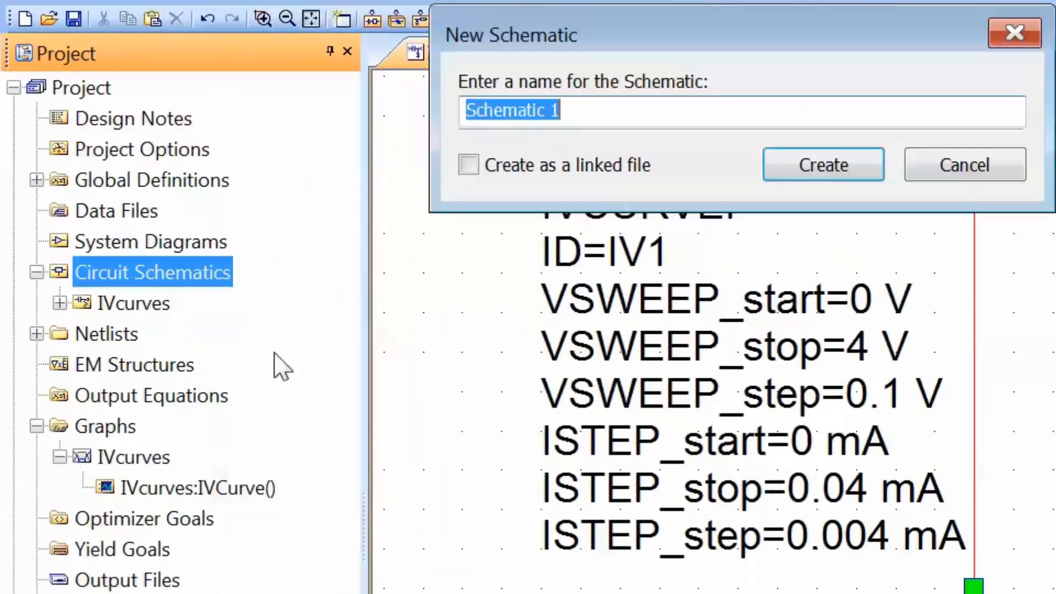
text(DC_bia)
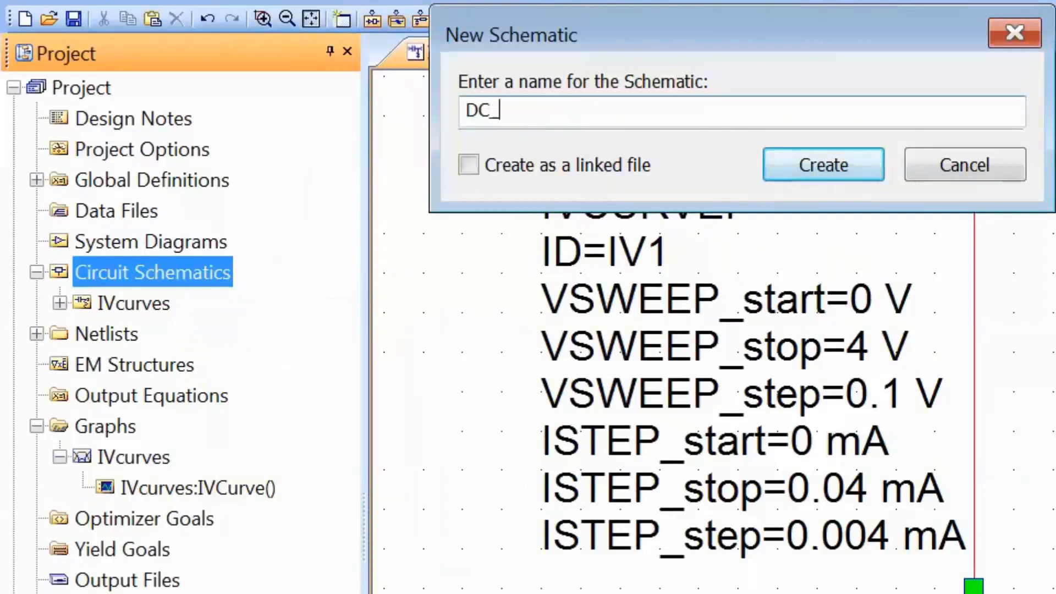
text(s)
key(Return)
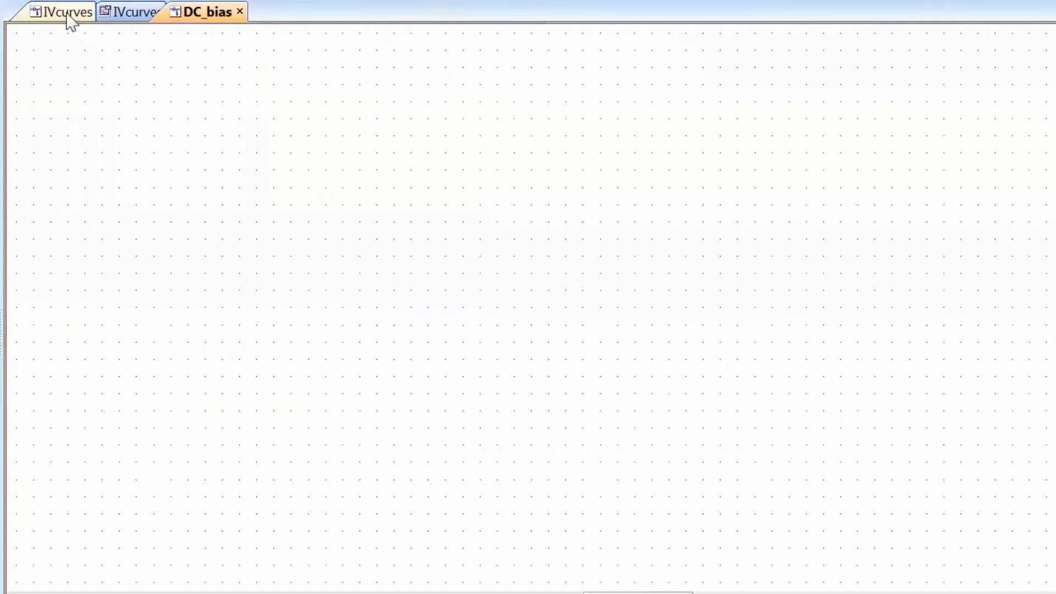
Copy the BFP405 subcircuit from the IVcurves schematic into DC_bias and attach a ground to its emitter
click(69, 21)
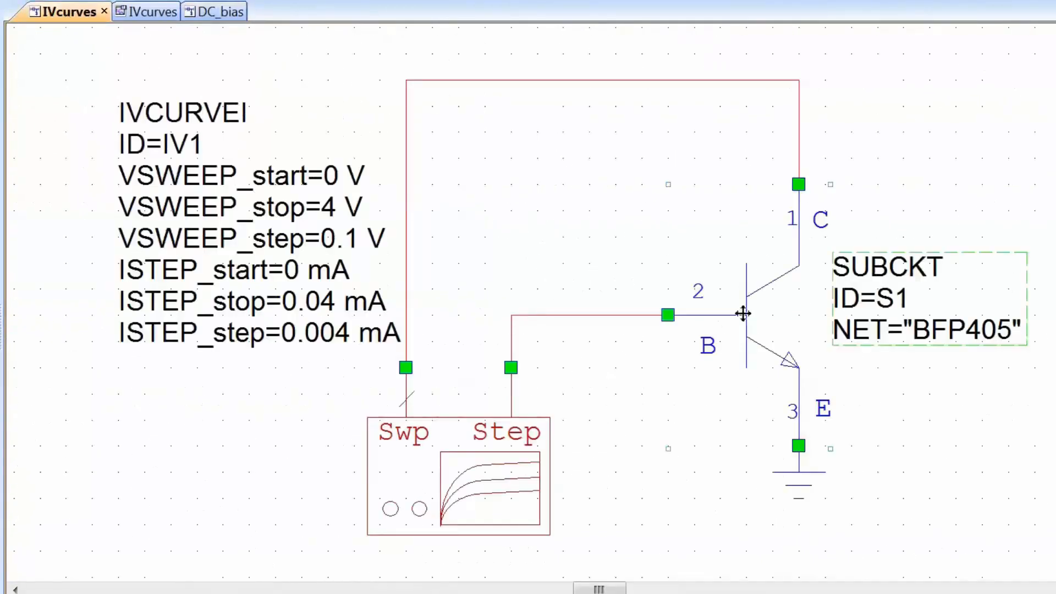
key(ctrl+c)
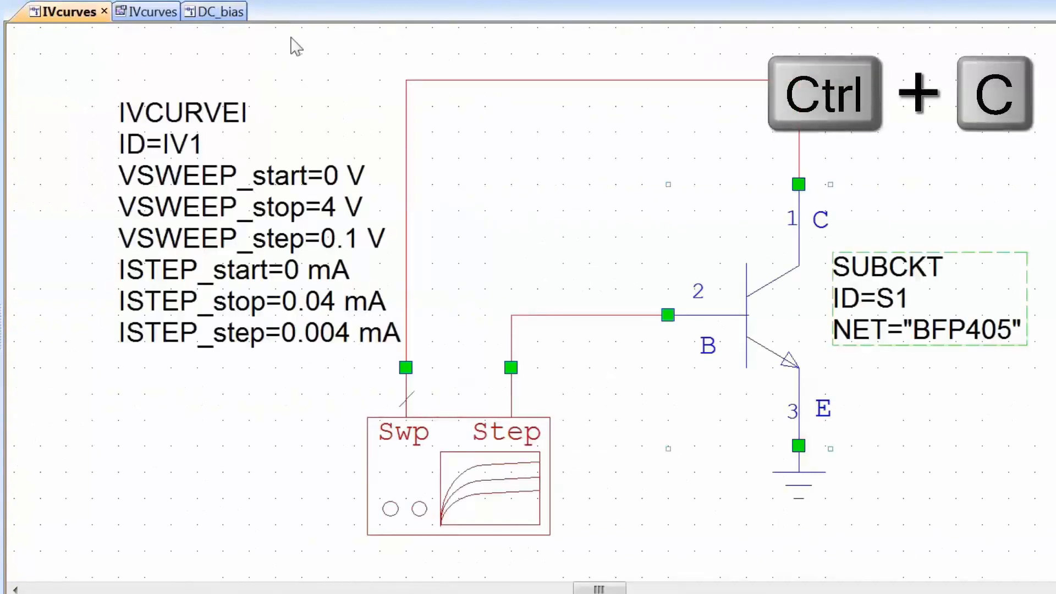
click(214, 13)
key(ctrl+v)
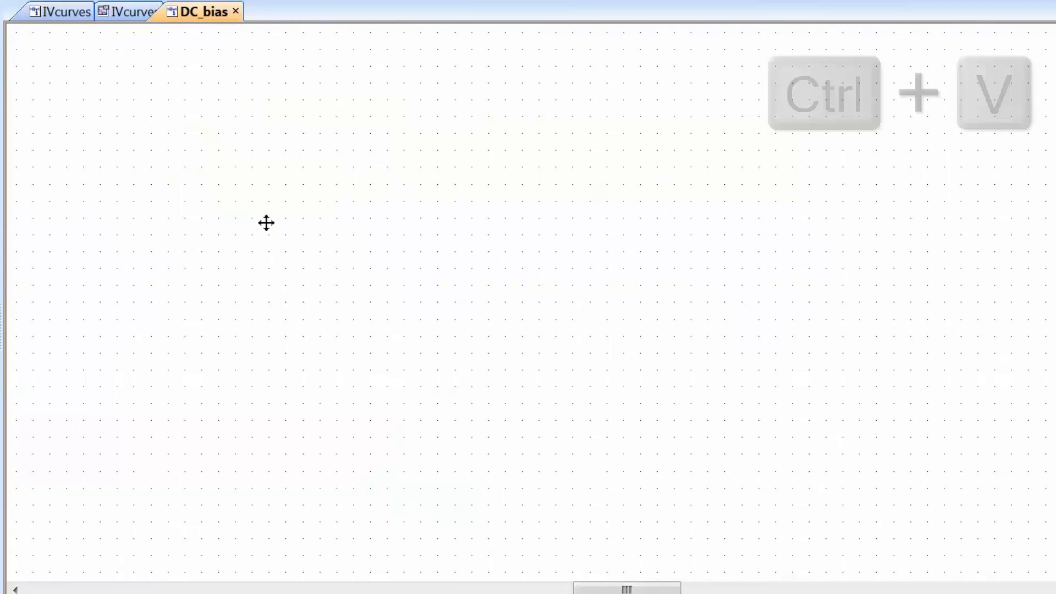
click(538, 277)
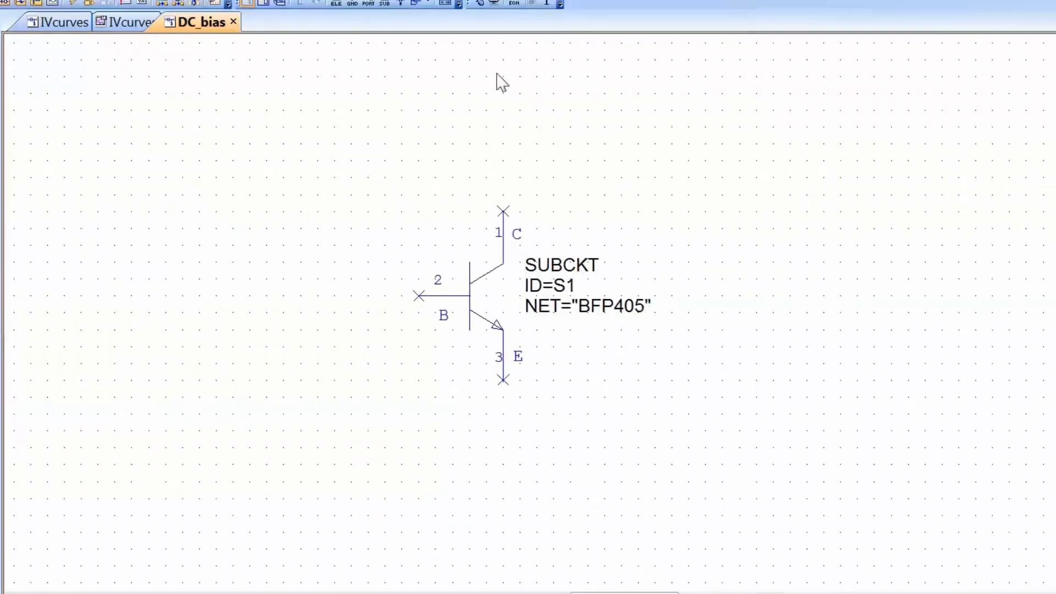
click(352, 2)
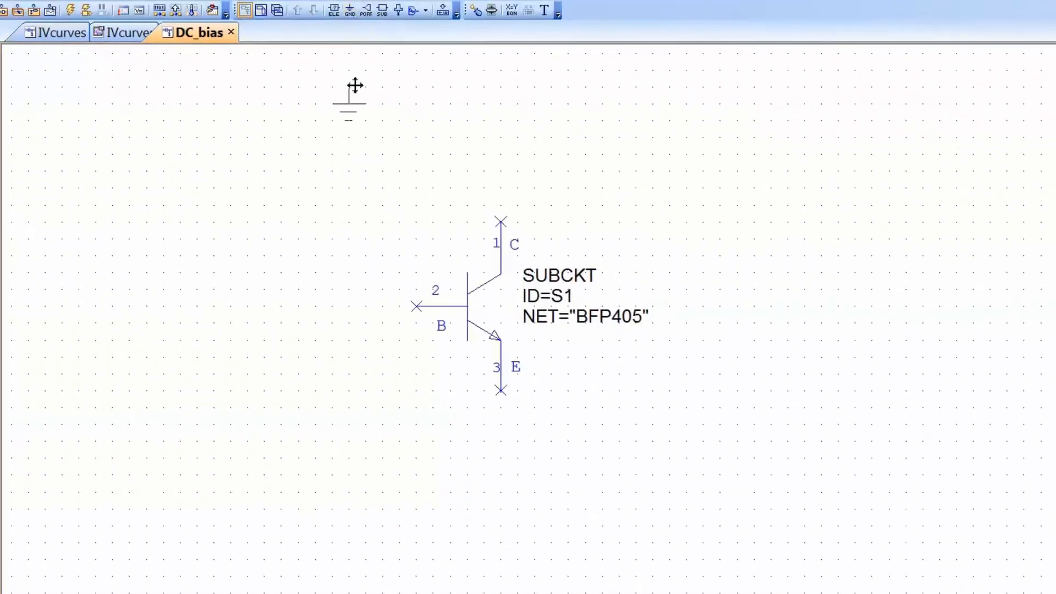
click(496, 386)
Add a closed-form resistor (RES), rotated vertically, directly on the transistor's collector
key(ctrl+l)
text(res)
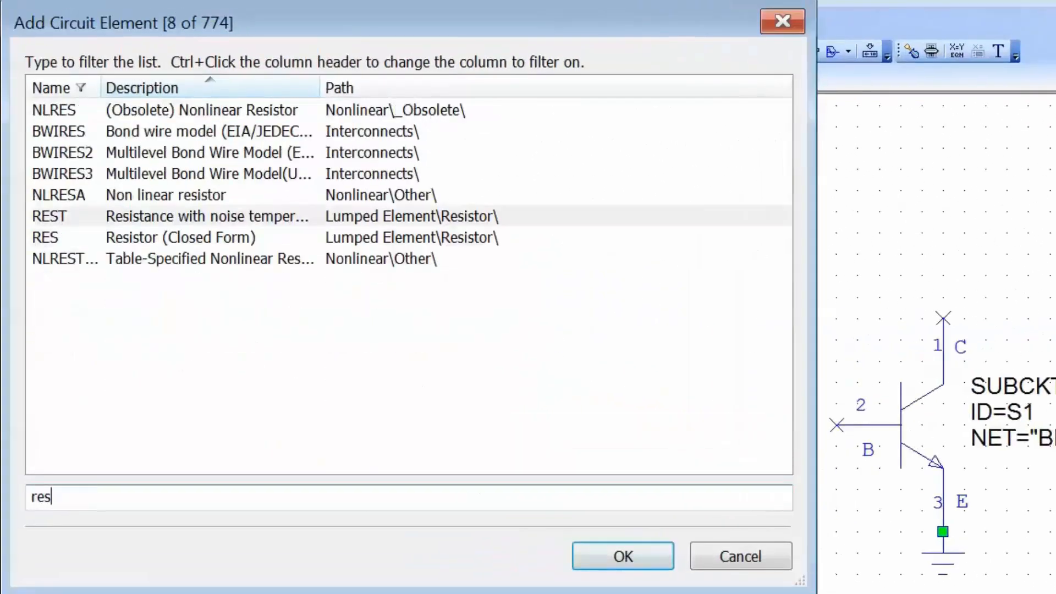
key(Down)
key(Return)
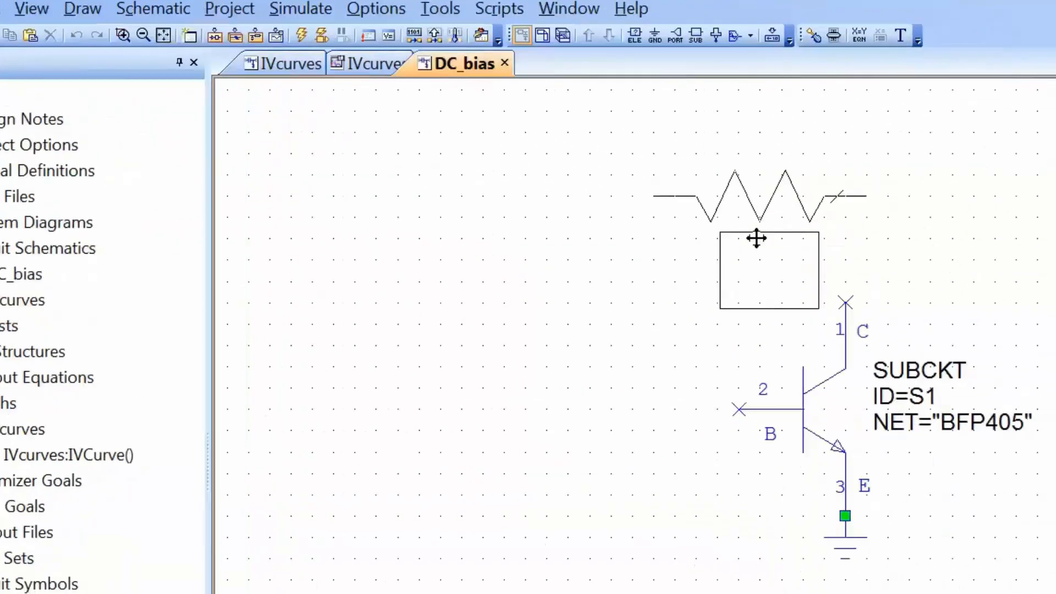
right_click(756, 237)
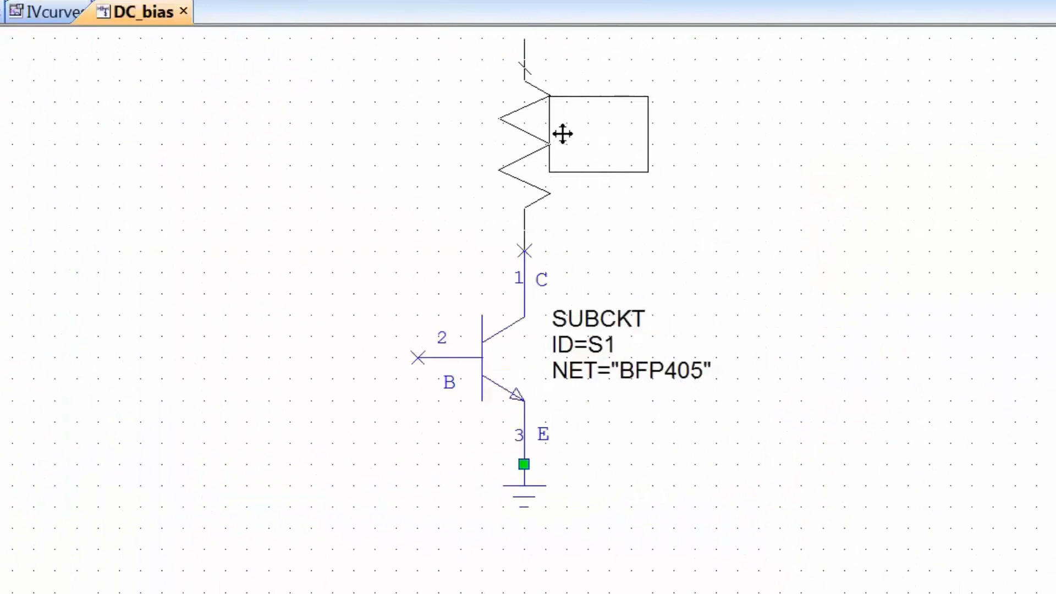
click(562, 134)
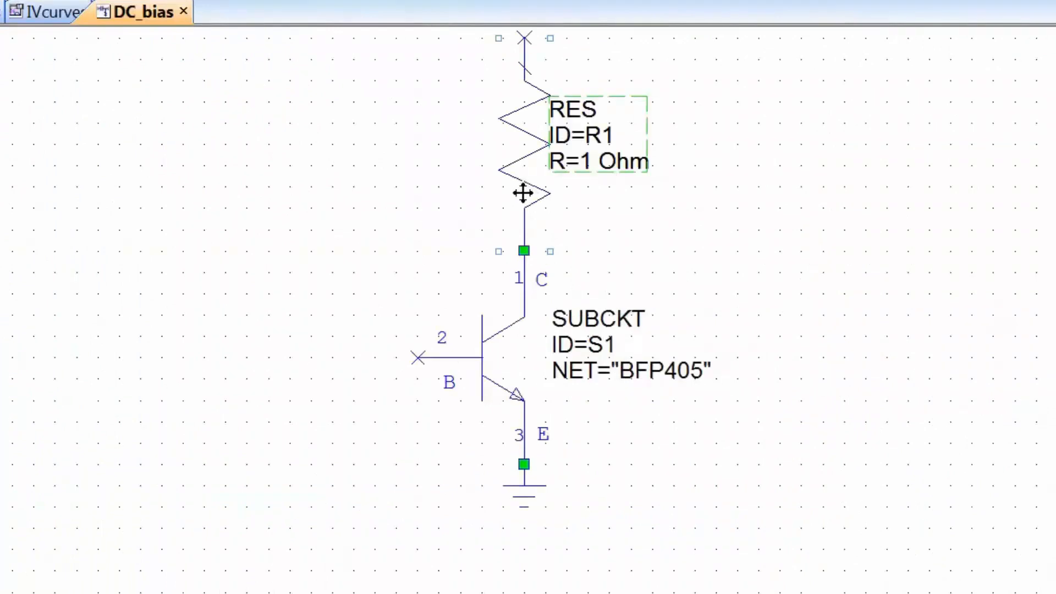
Duplicate the collector resistor and place the copy horizontally to the left of the collector node, above the base
key(ctrl+c)
key(ctrl+v)
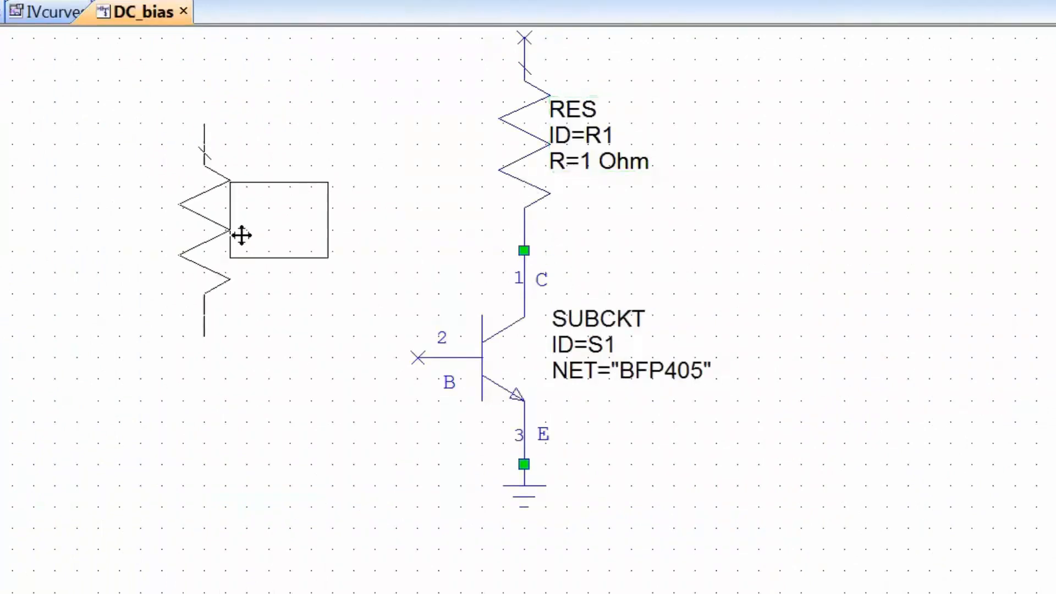
right_click(252, 202)
right_click(255, 203)
right_click(253, 203)
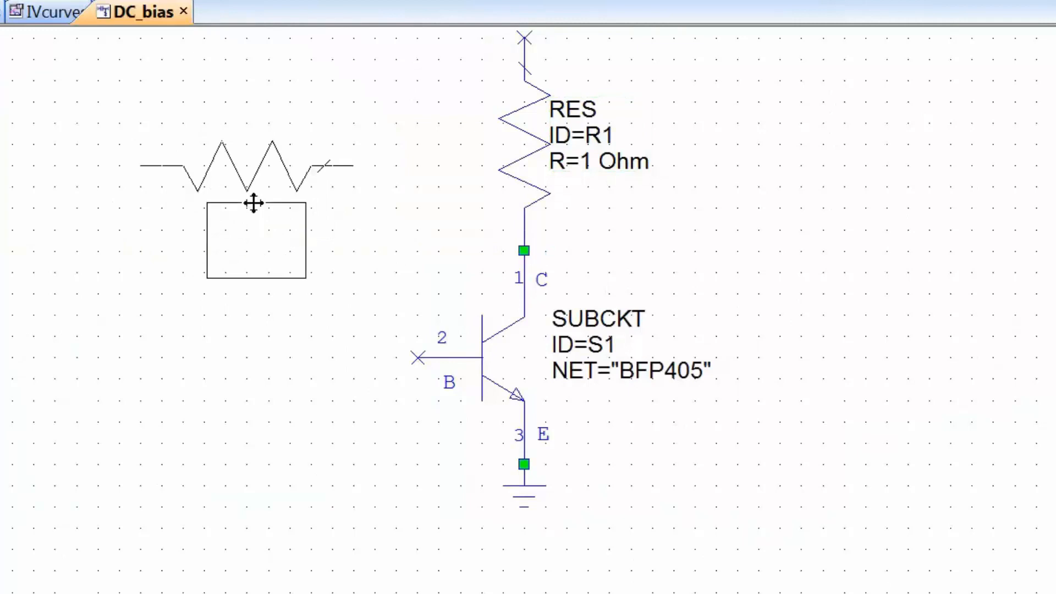
click(299, 231)
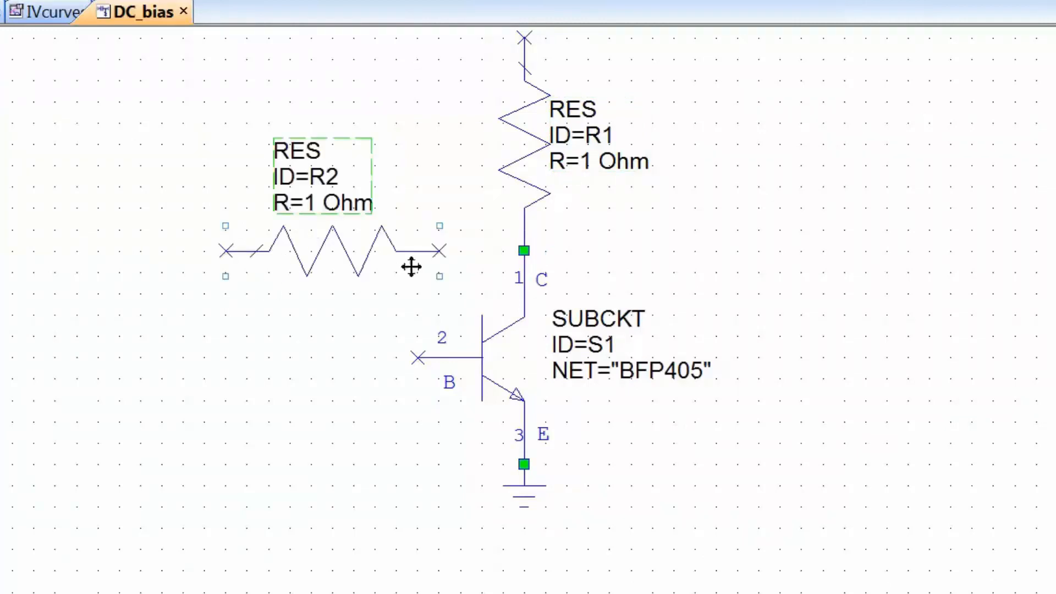
Wire the horizontal resistor R2 between the transistor's collector and base as a feedback resistor
click(523, 251)
click(438, 250)
click(226, 251)
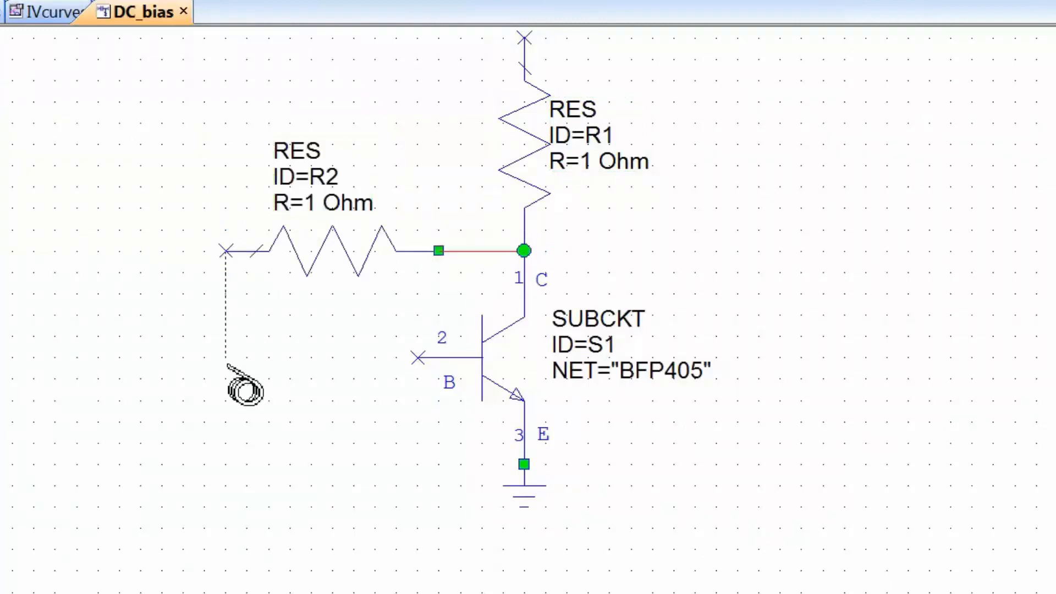
click(226, 358)
click(418, 357)
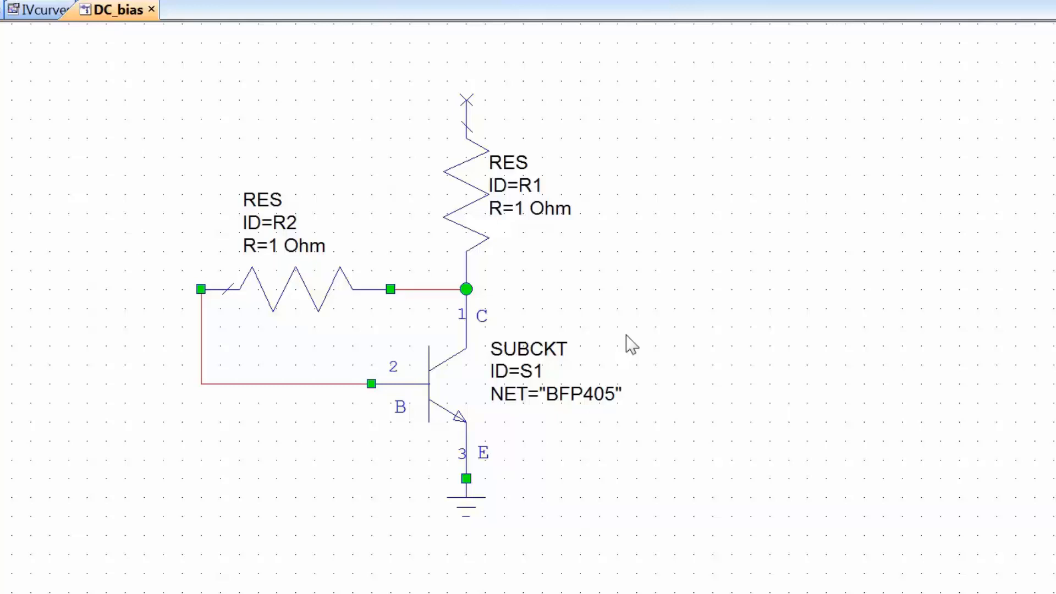
Add a DC voltage source (DCVS) to the right of the collector resistor and attach a ground to its negative terminal
key(ctrl+l)
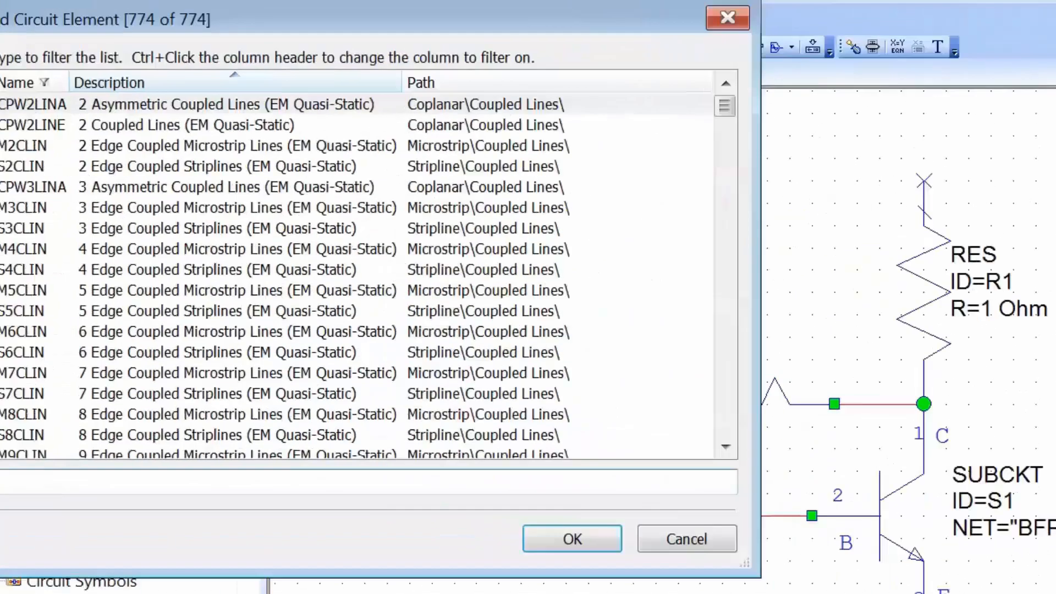
text(dcvs)
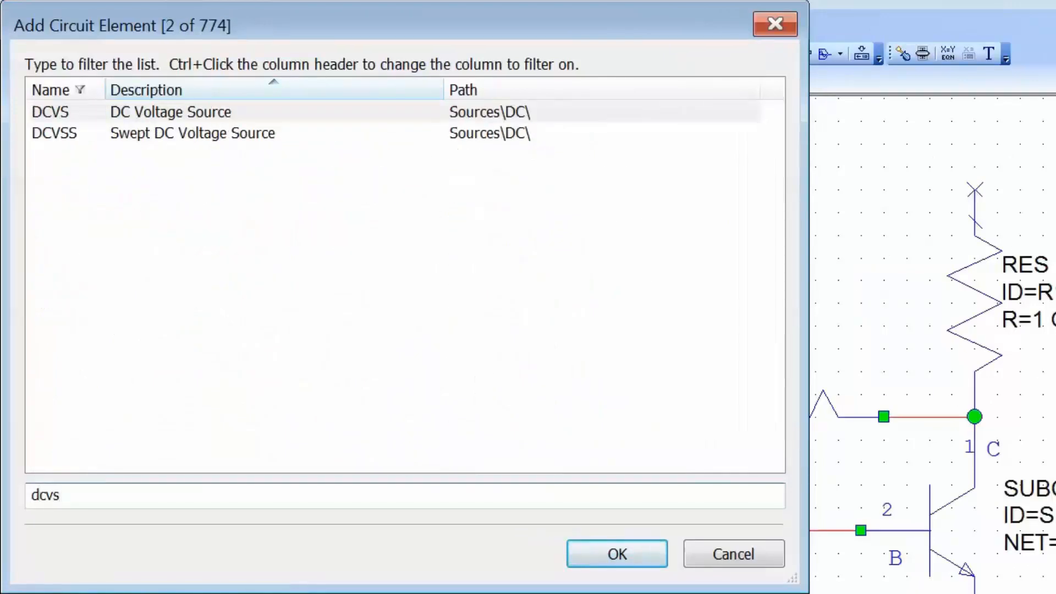
key(Return)
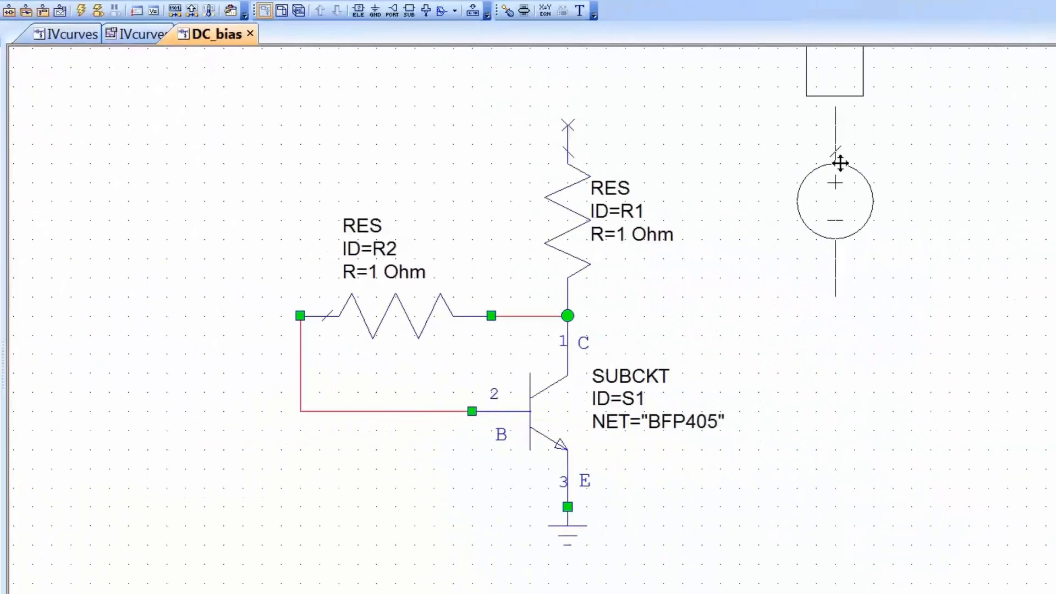
click(839, 163)
click(375, 11)
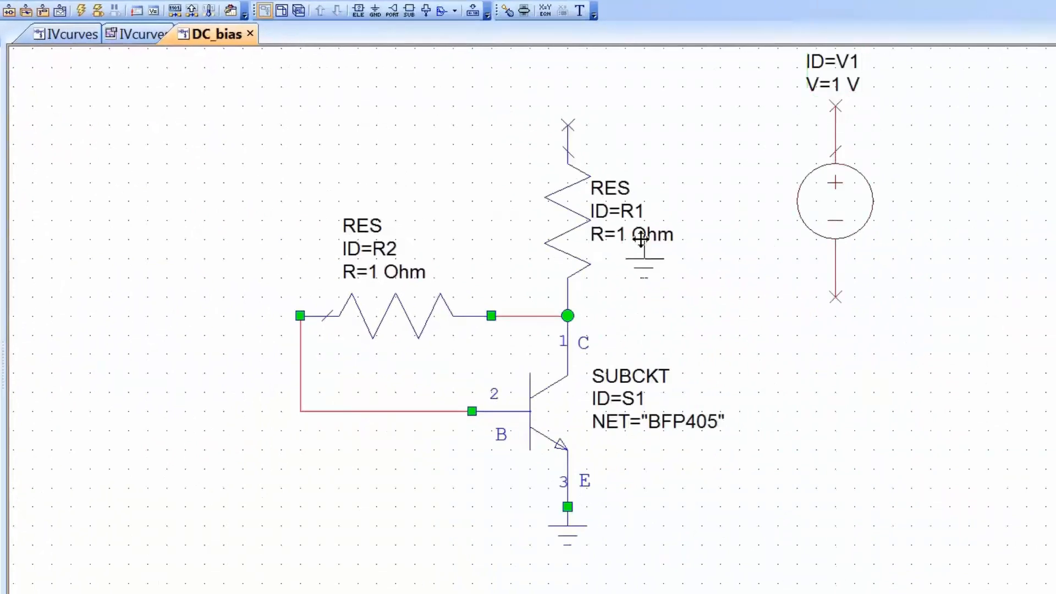
click(831, 287)
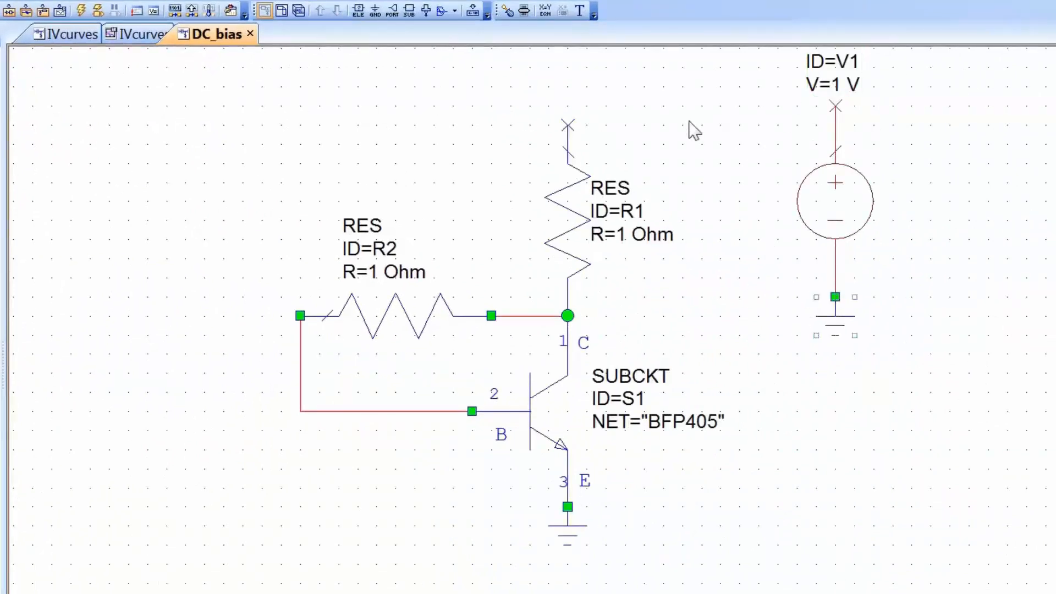
Wire the upper end of the collector resistor to the source's positive terminal and set the source voltage to 3 V
click(567, 125)
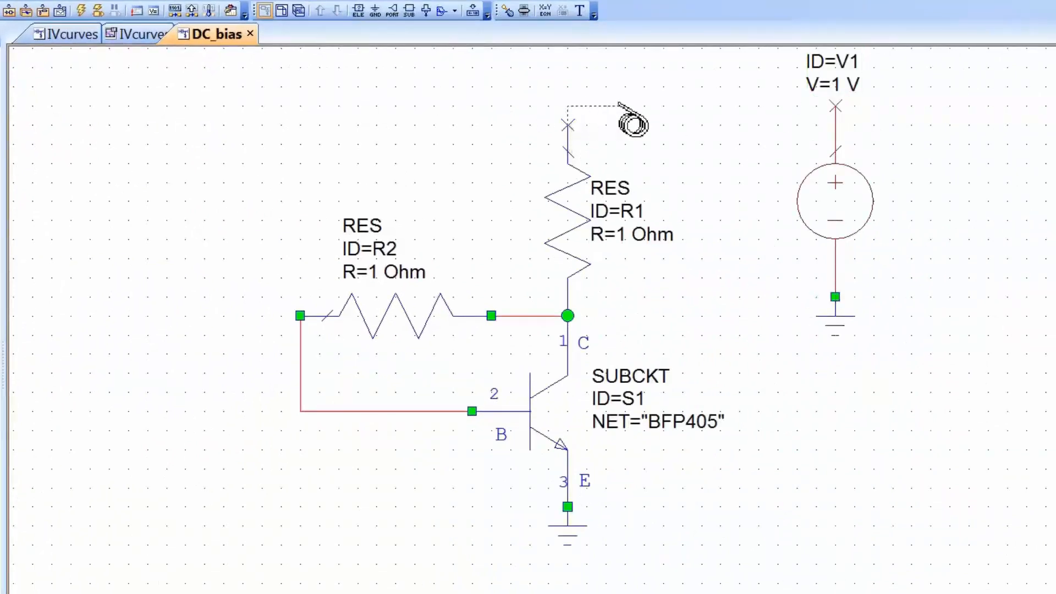
click(834, 106)
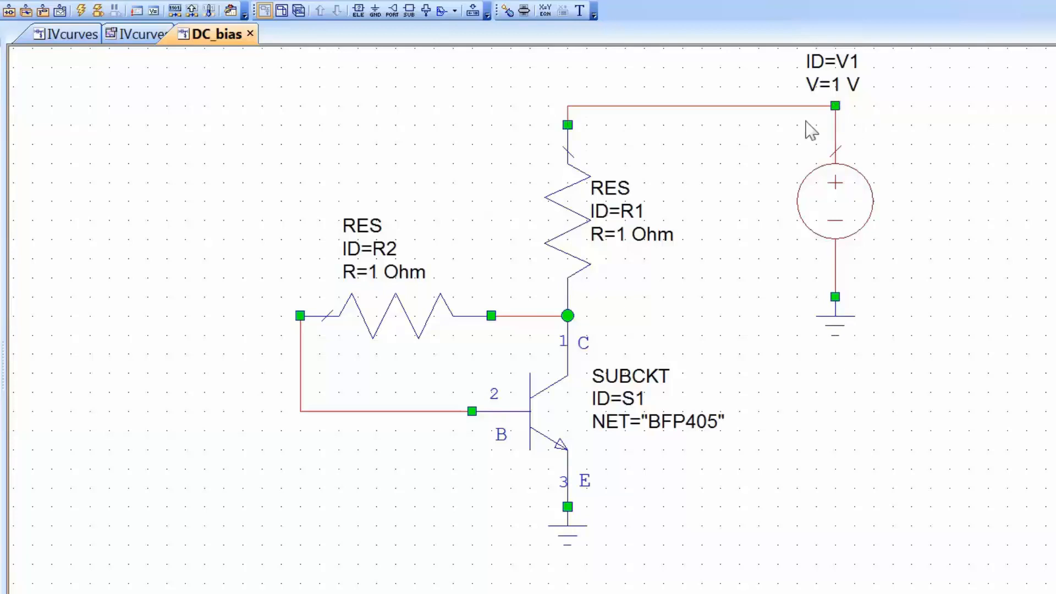
click(835, 86)
click(835, 84)
text(3)
click(891, 134)
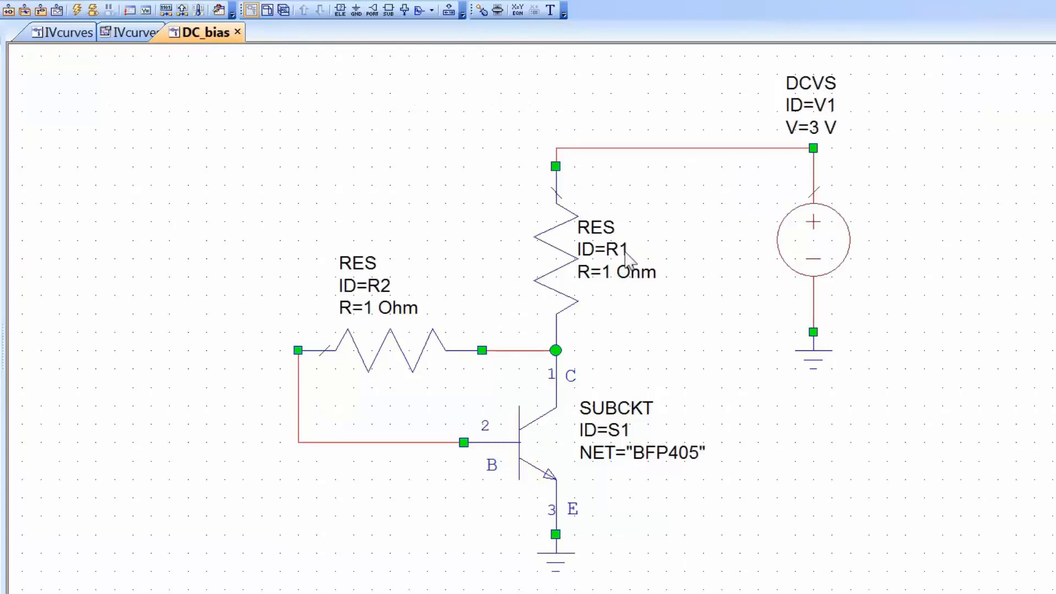
Rename the collector resistor's ID to RC
click(617, 252)
click(618, 252)
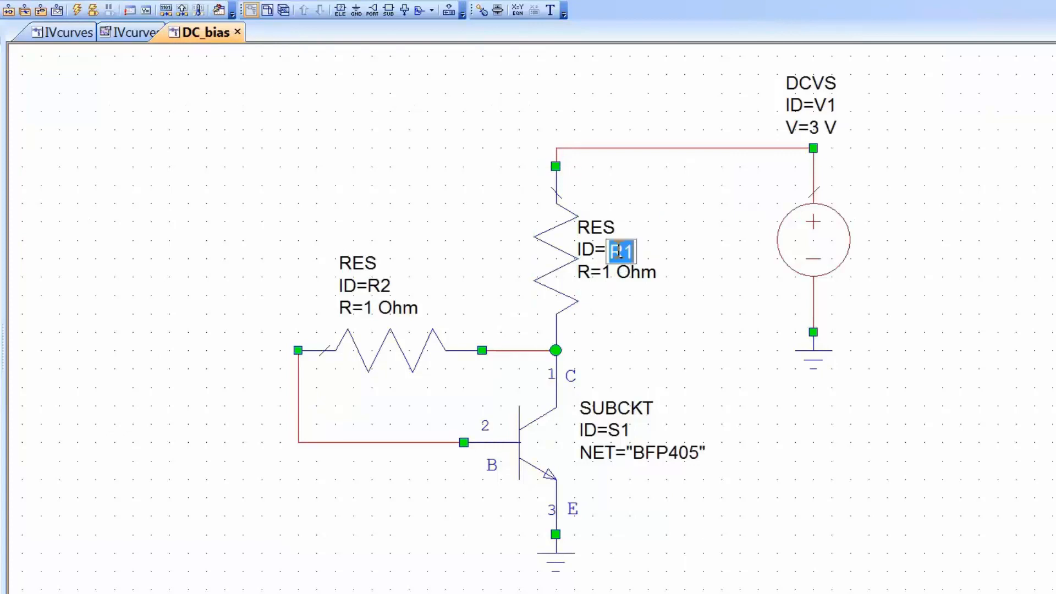
key(End)
key(BackSpace)
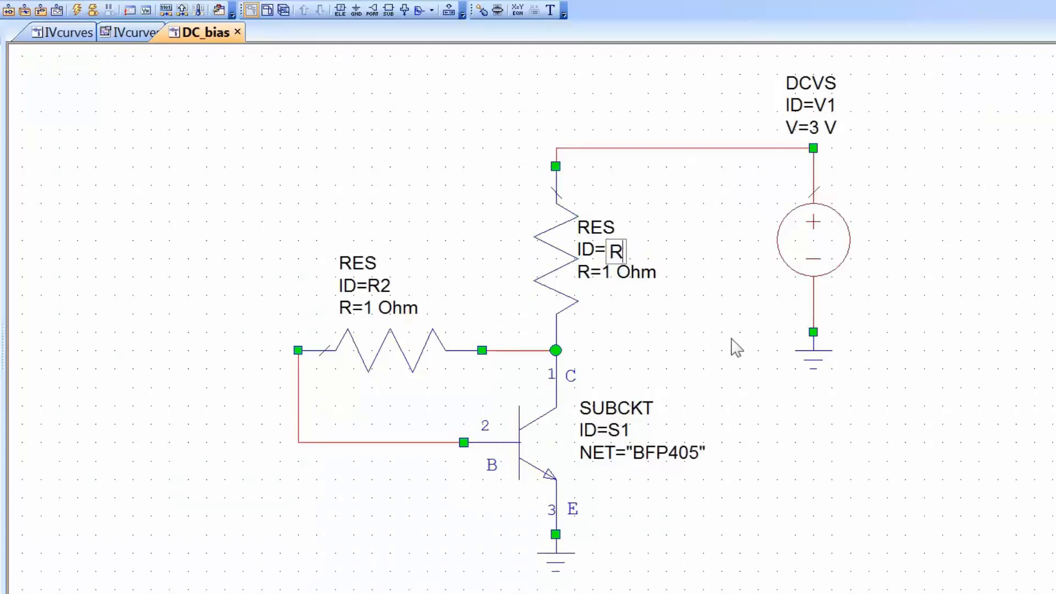
text(C)
click(266, 312)
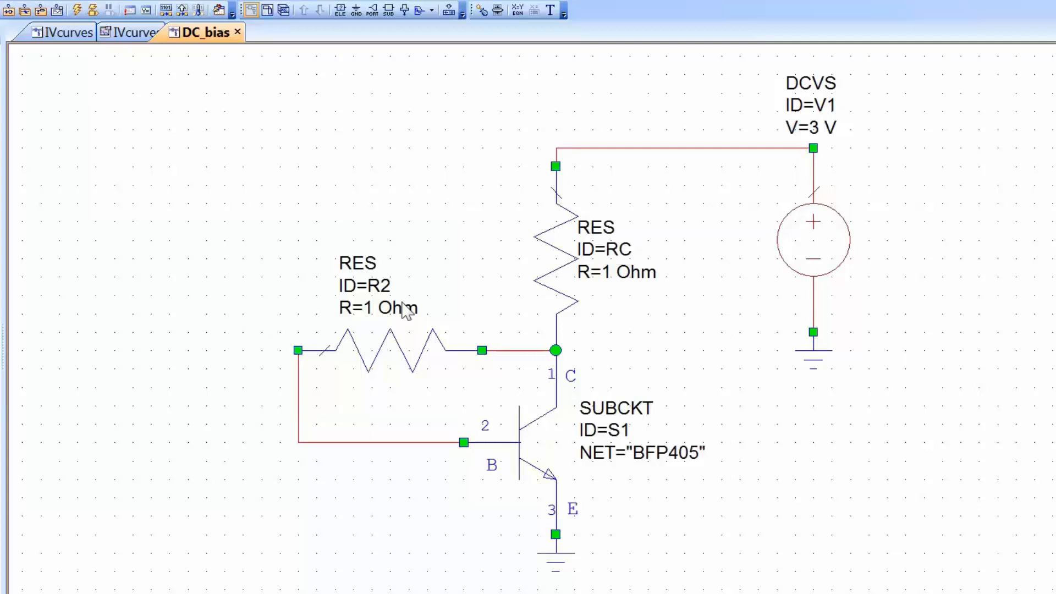
Rename the feedback resistor's ID to RB
click(386, 290)
click(387, 288)
key(End)
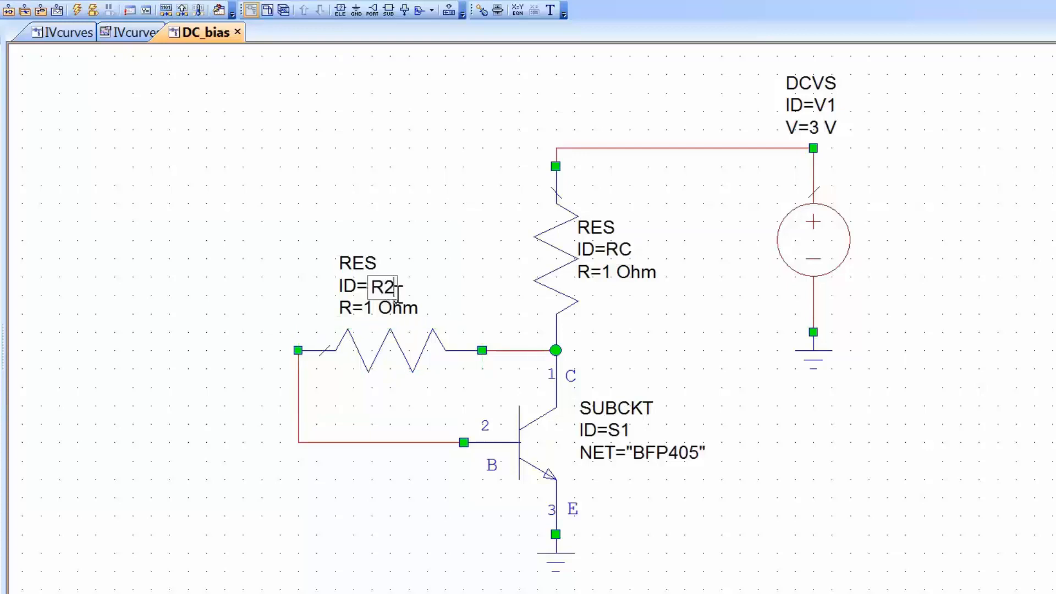
key(BackSpace)
text(B)
click(444, 232)
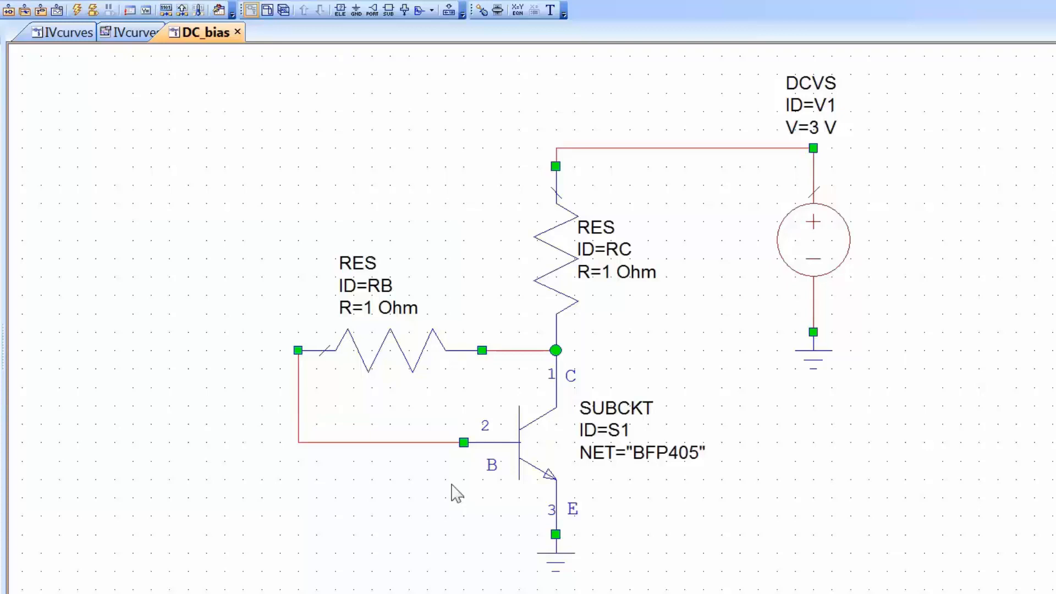
Move the BFP405 subcircuit's parameter text down beside the emitter ground and rename the voltage source's ID to VCC
drag(616, 428, 653, 544)
double_click(831, 105)
click(837, 107)
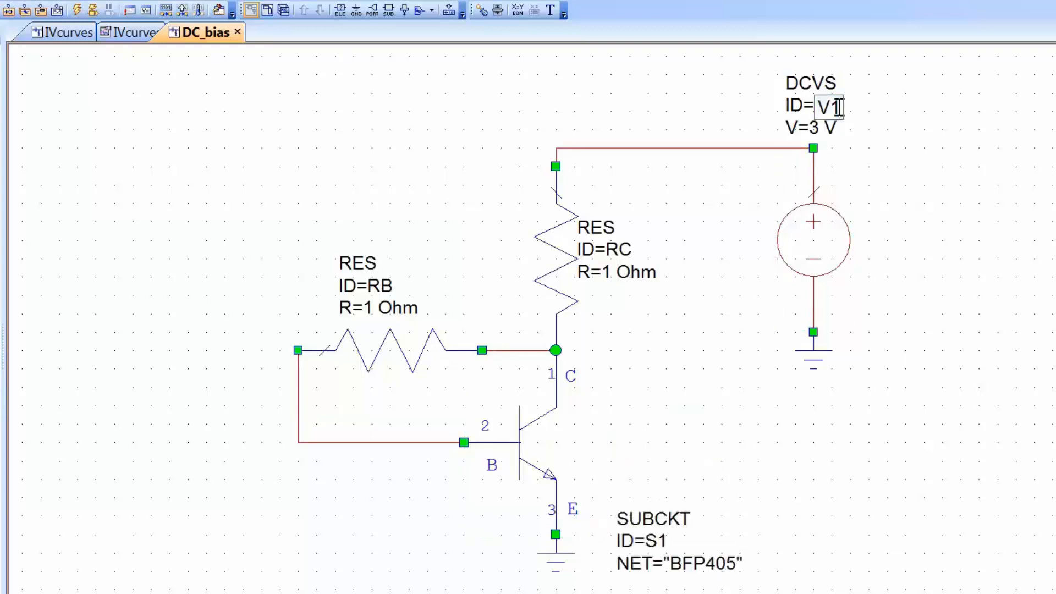
key(BackSpace)
text(CC)
key(Return)
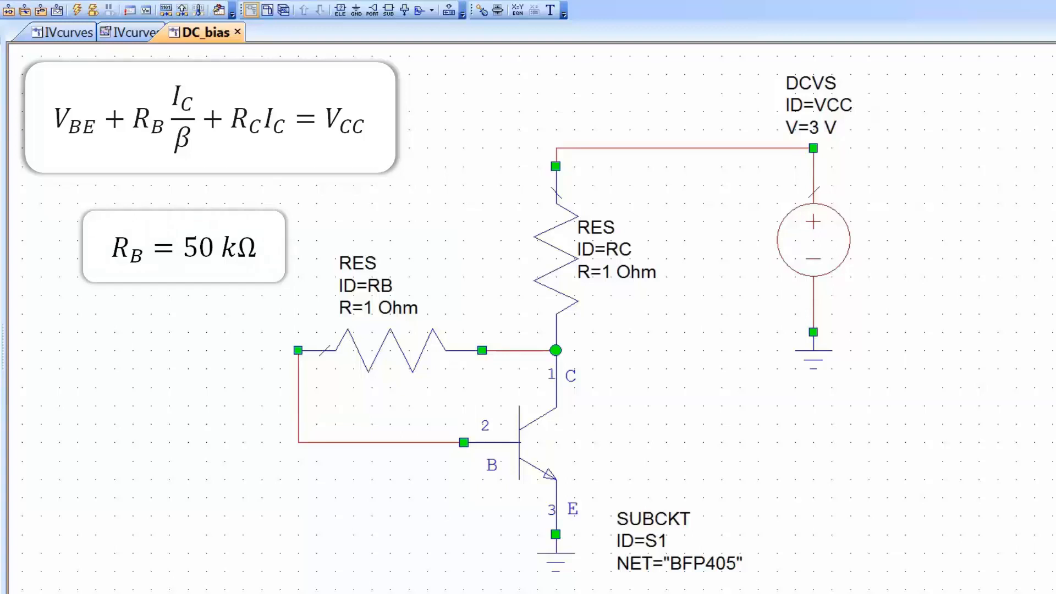
Set the resistance of RC to 500 Ohm and that of RB to 5e4 Ohm
click(609, 272)
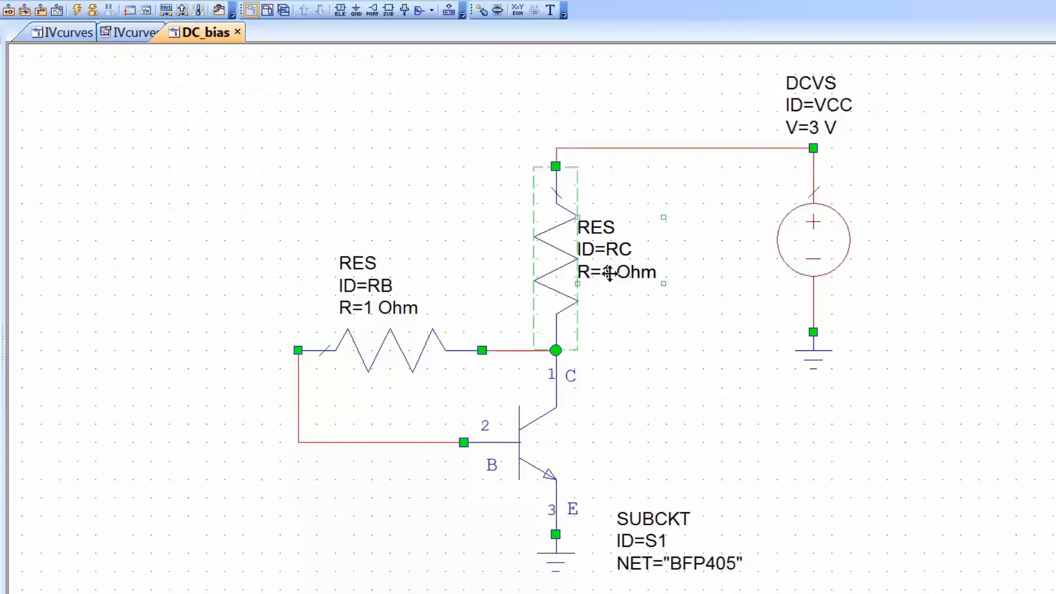
click(609, 273)
text(500)
key(Return)
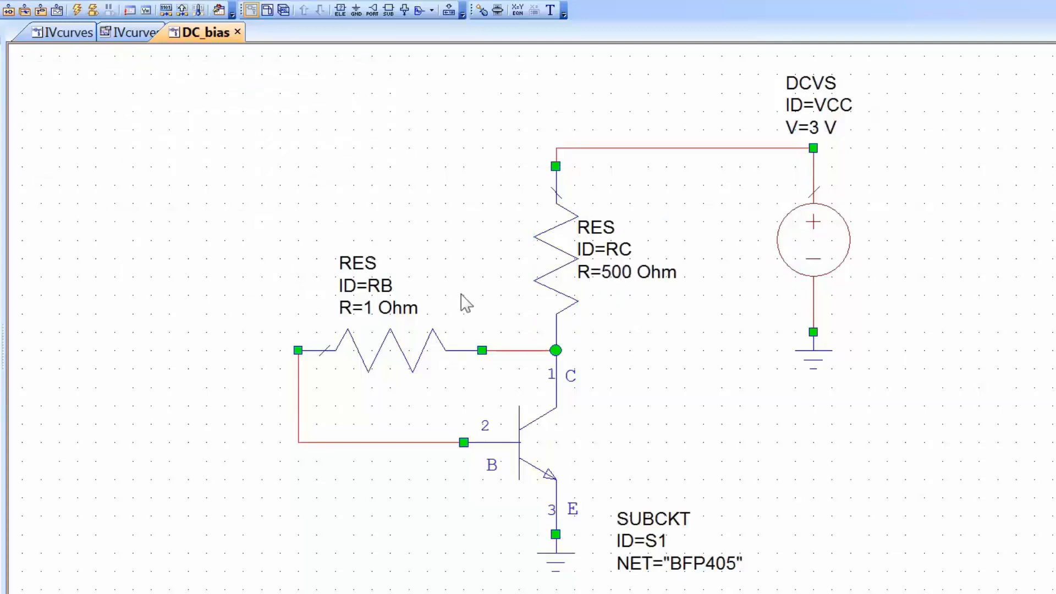
click(363, 312)
click(363, 311)
text(5e4)
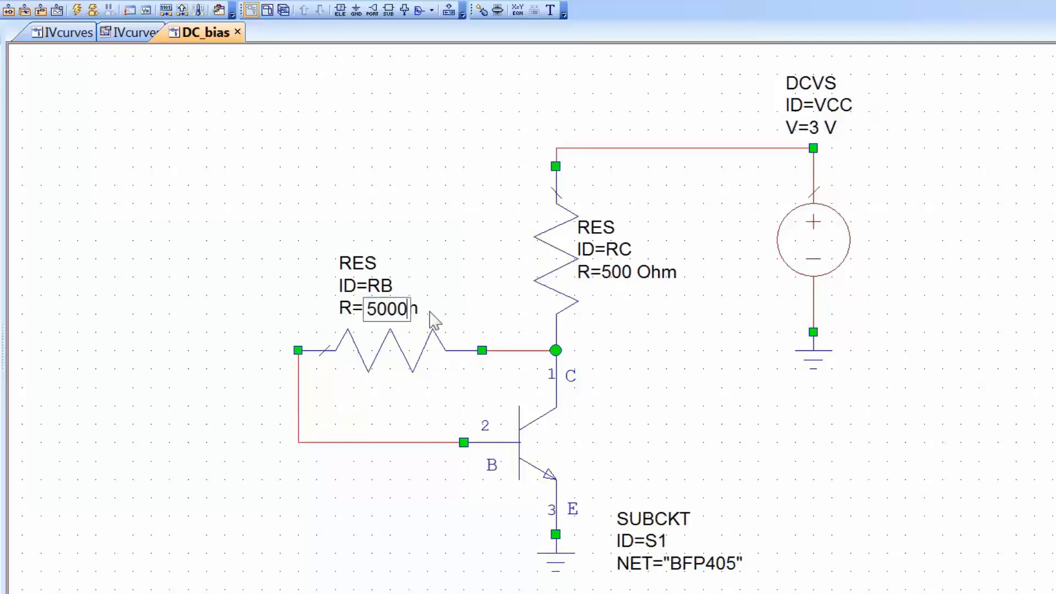
key(Return)
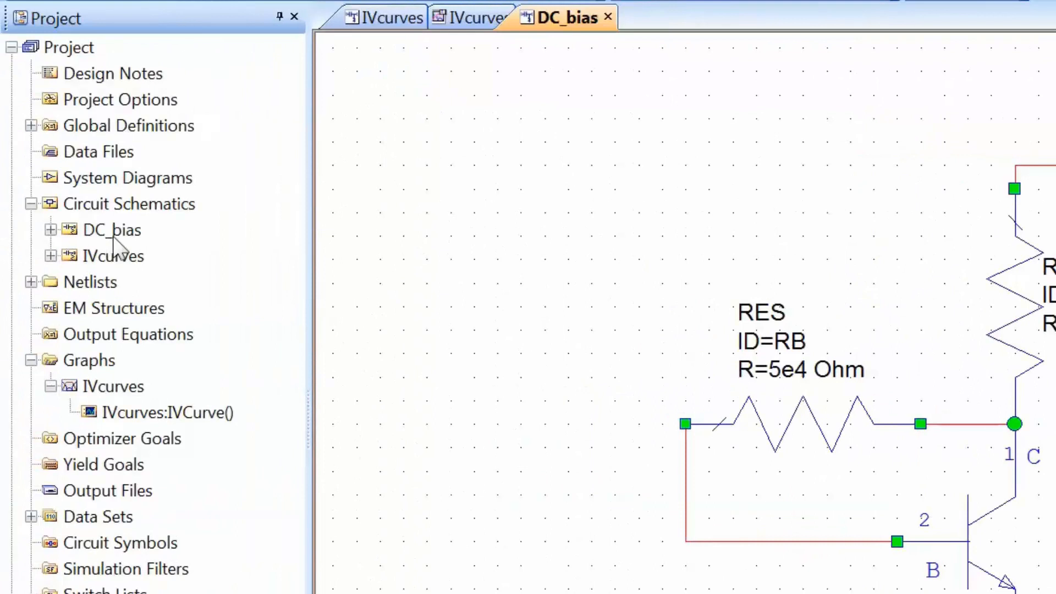
Add the DCIA current and DCVA_N node voltage annotations to the DC_bias schematic and run the simulation
right_click(114, 236)
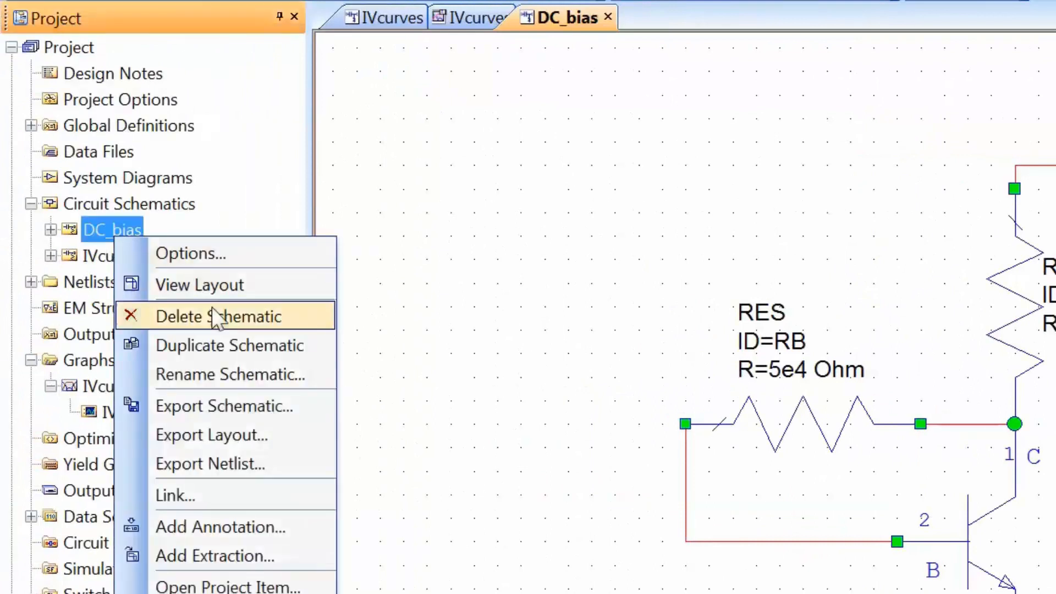
click(216, 530)
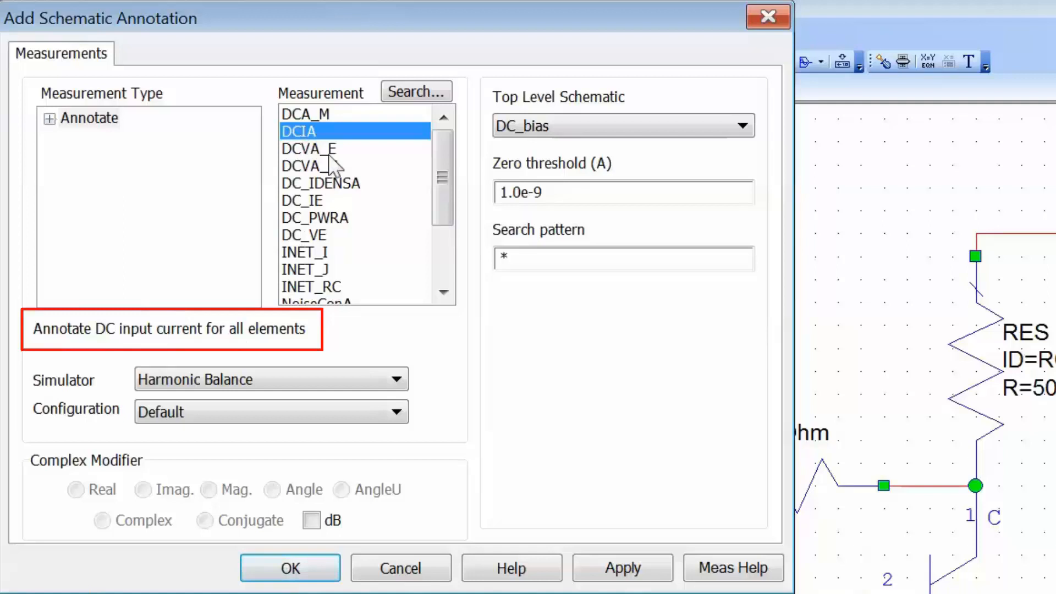
click(622, 566)
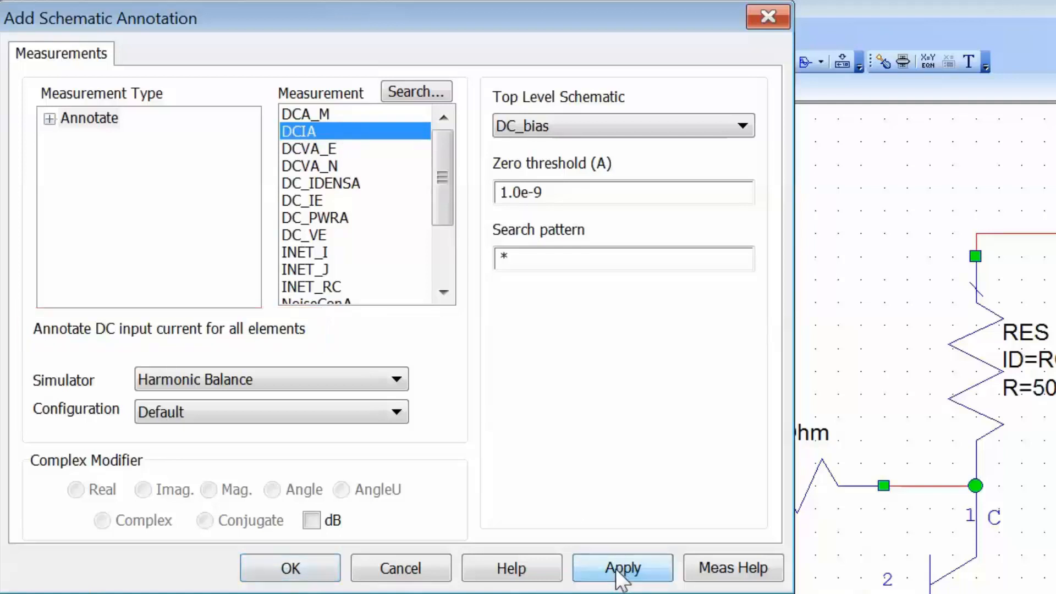
click(308, 165)
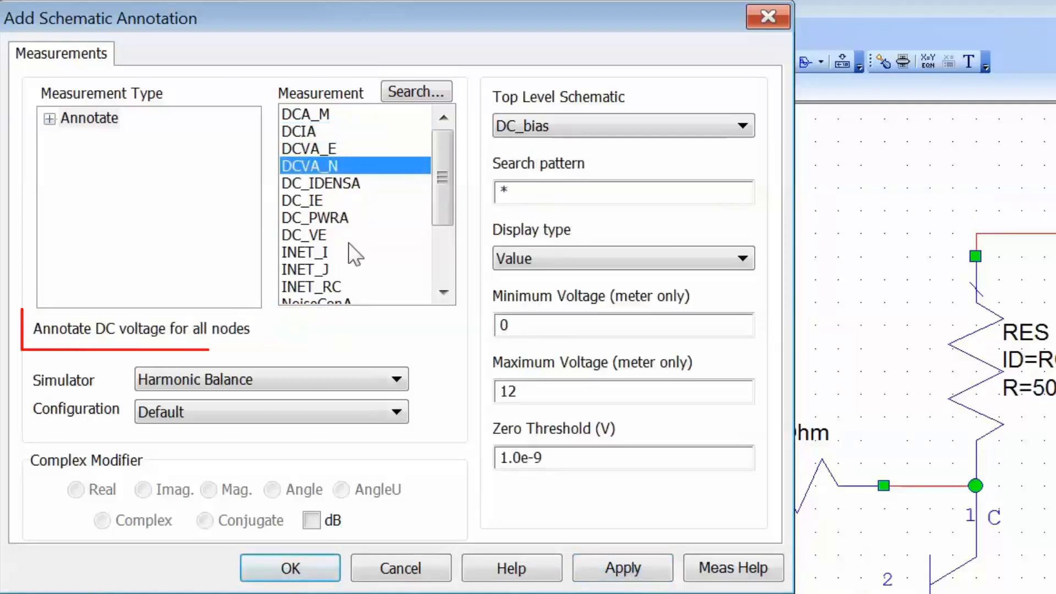
click(619, 570)
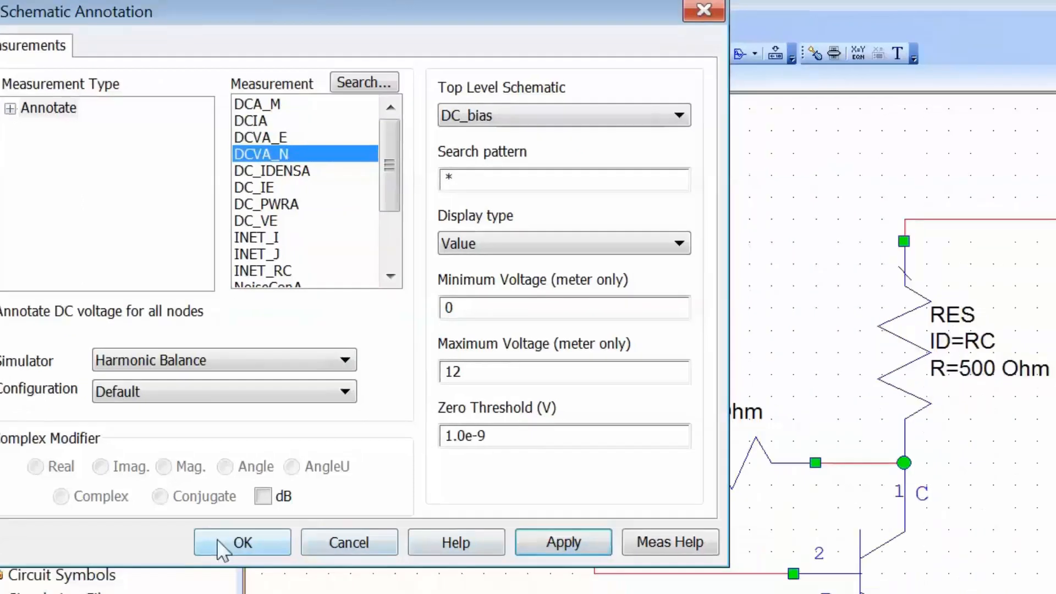
click(247, 558)
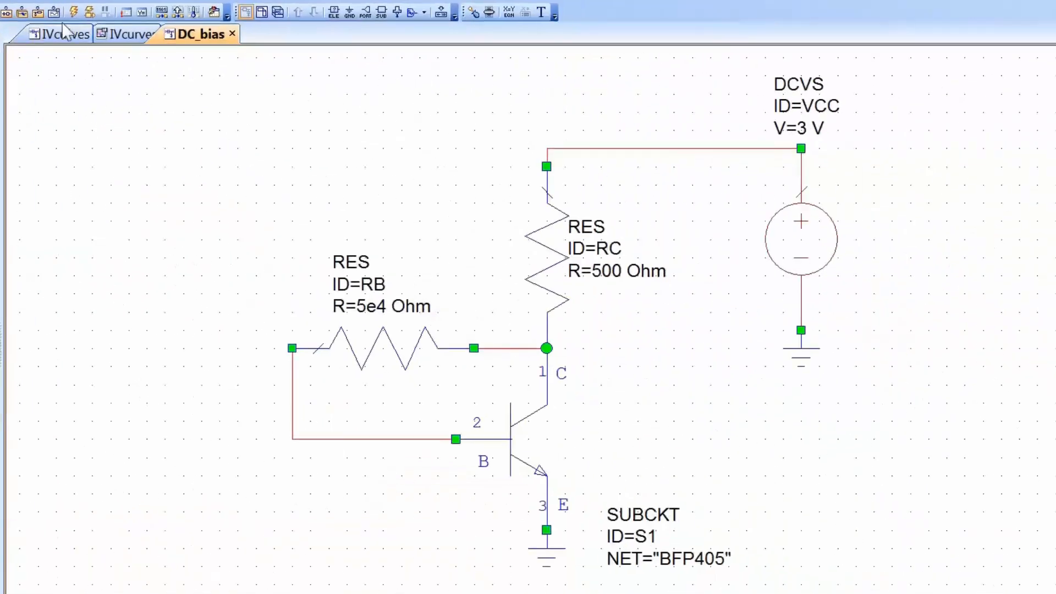
click(69, 12)
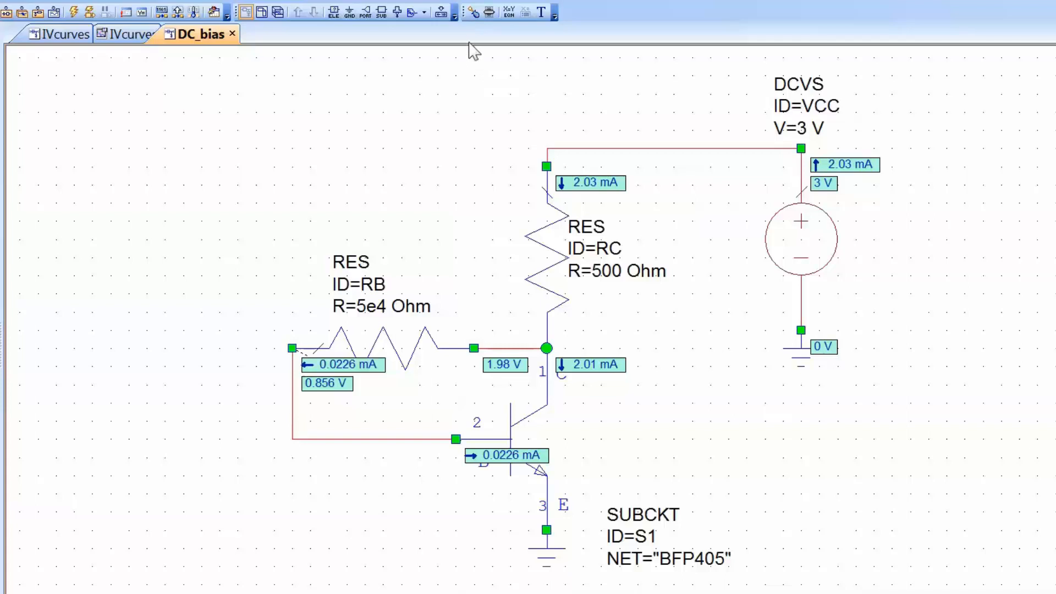
Make the RC and RB resistances tunable, try RC at 283 and 794 Ohm in the Variable Tuner, and reset it
click(472, 12)
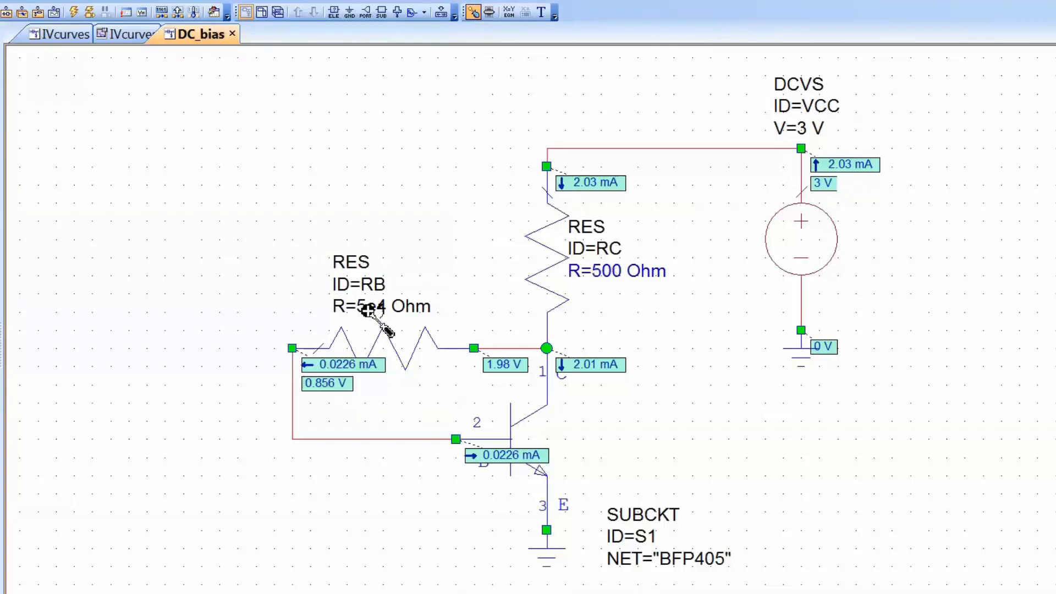
click(487, 12)
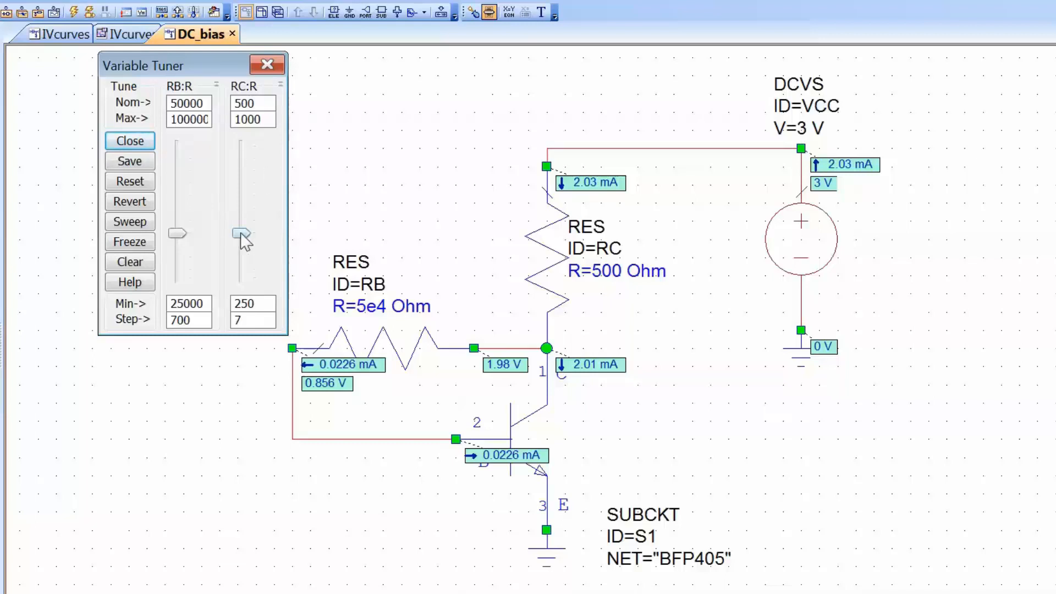
drag(241, 233, 242, 274)
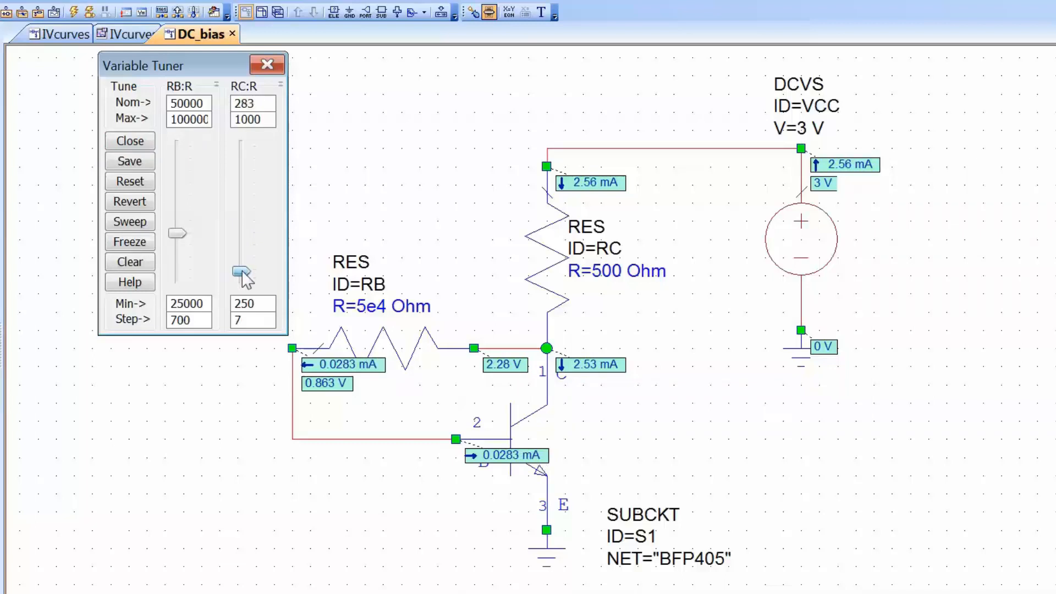
drag(242, 270, 236, 190)
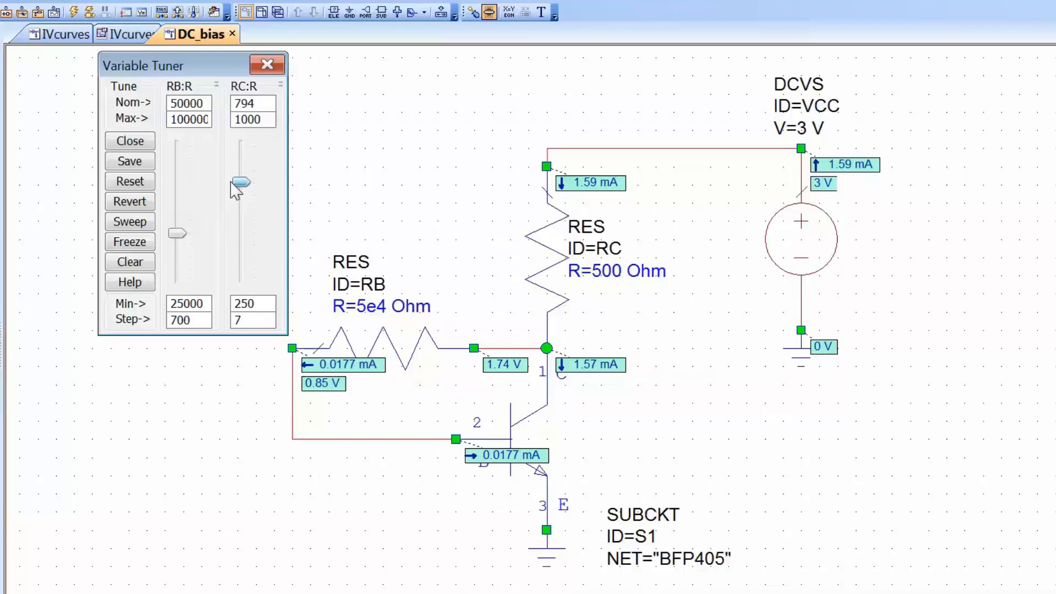
click(132, 181)
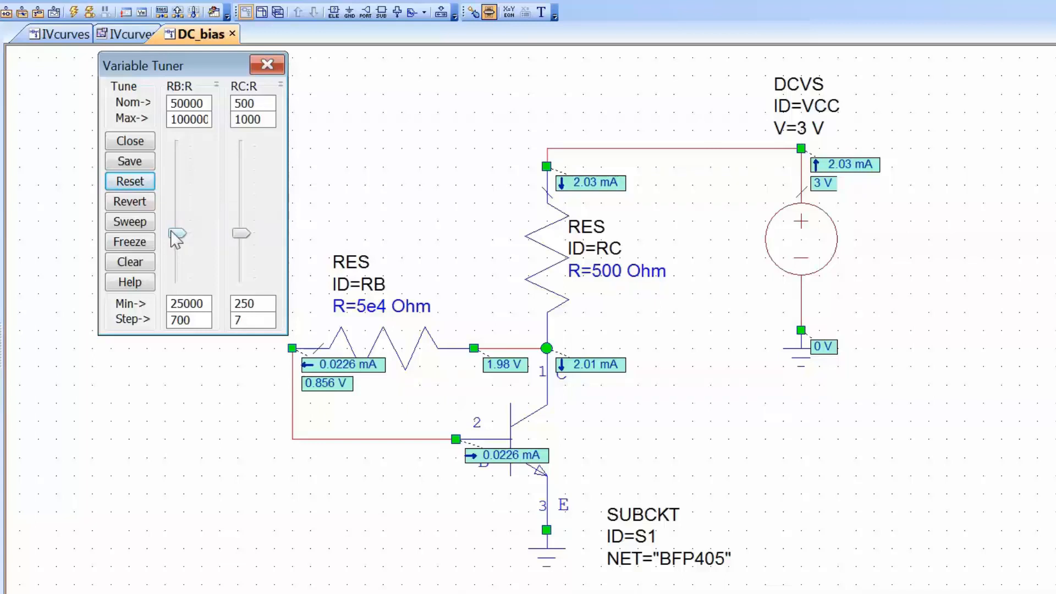
Try RB at 25500 and 84300 Ohm in the Variable Tuner, then reset the values and close the tuner
drag(171, 230, 176, 275)
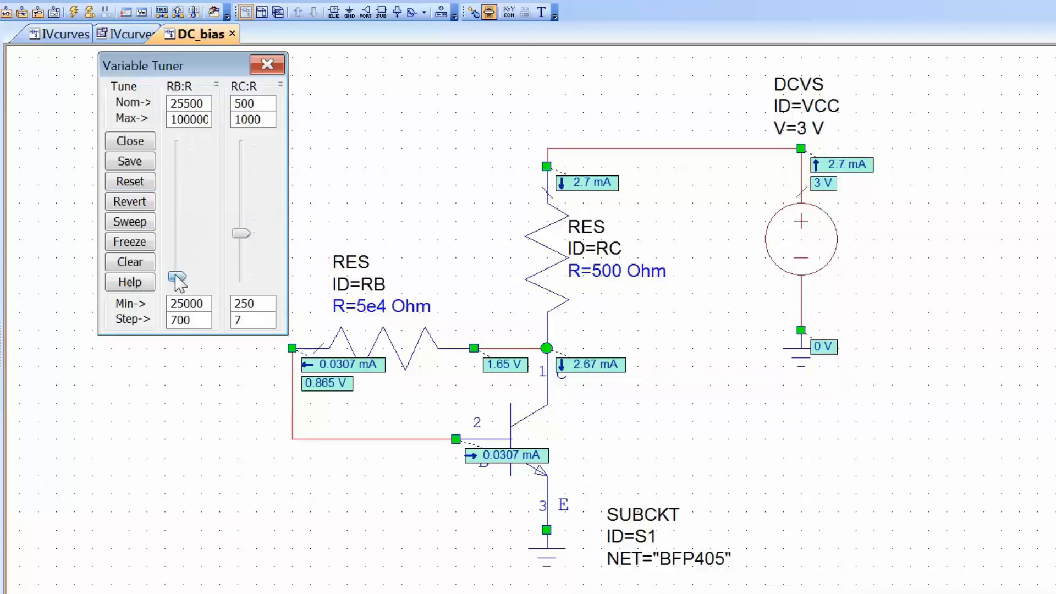
drag(177, 275, 185, 178)
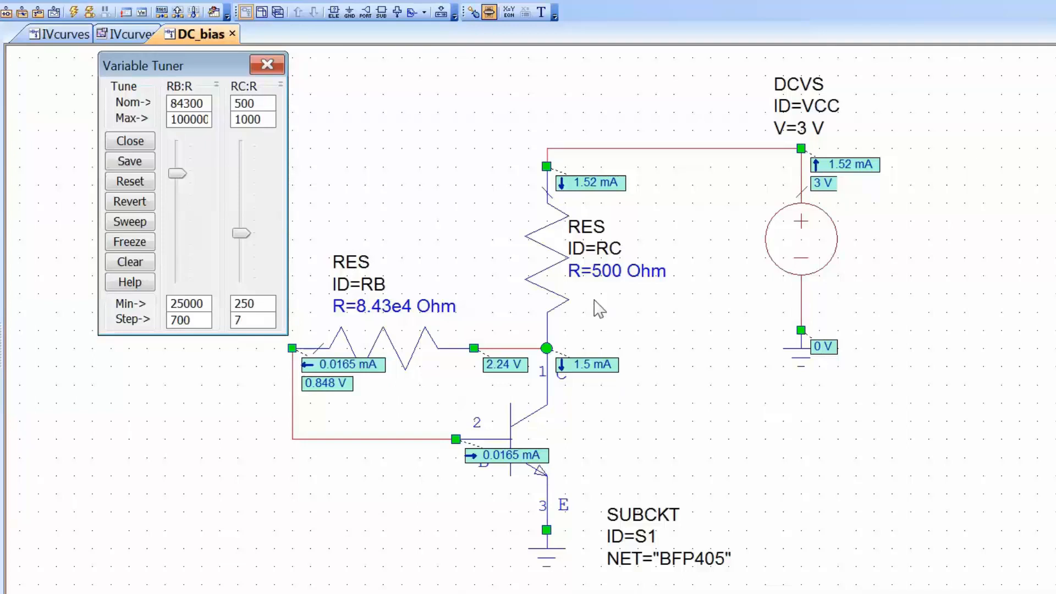
click(126, 181)
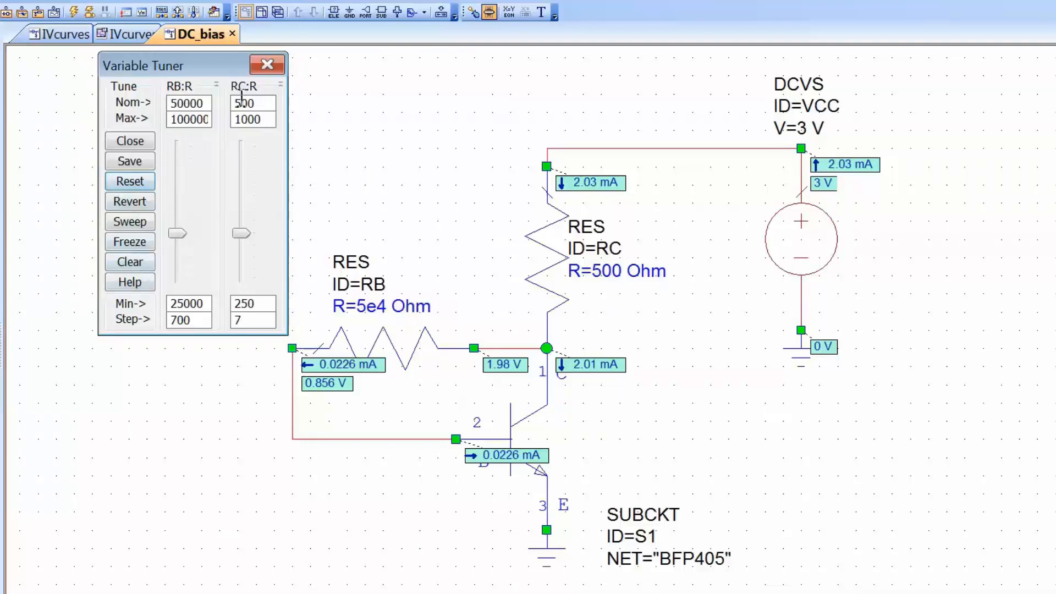
click(281, 84)
click(203, 64)
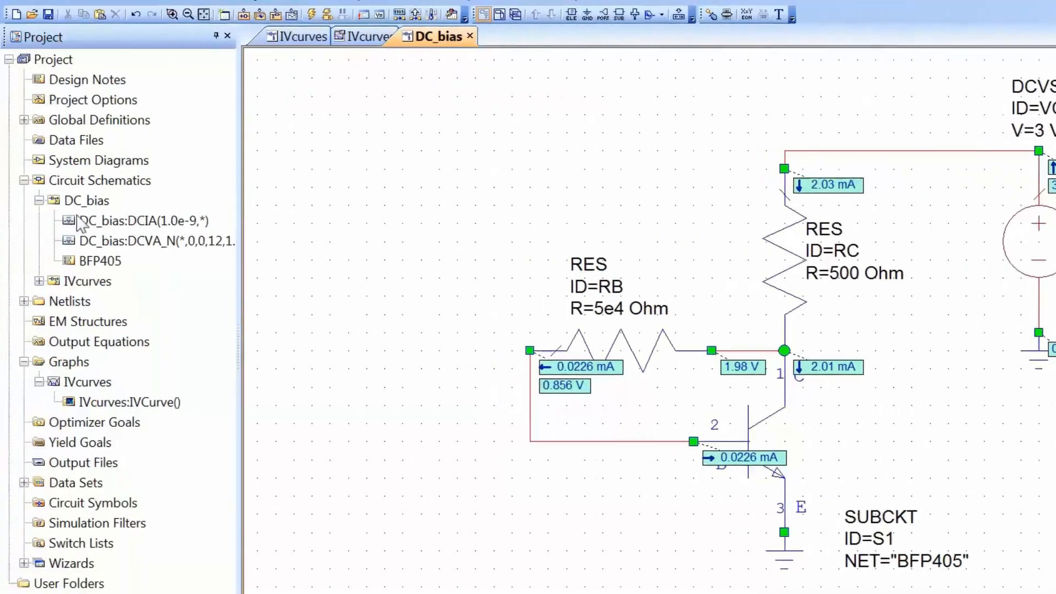
Duplicate the DC_bias schematic and rename the copy S_param_meas
right_click(81, 202)
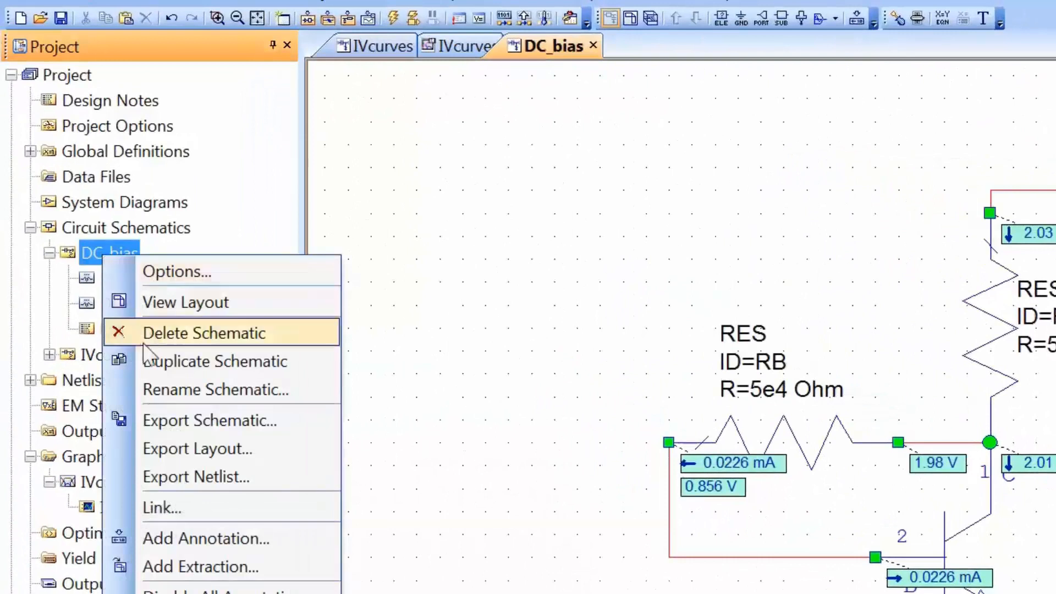
click(89, 248)
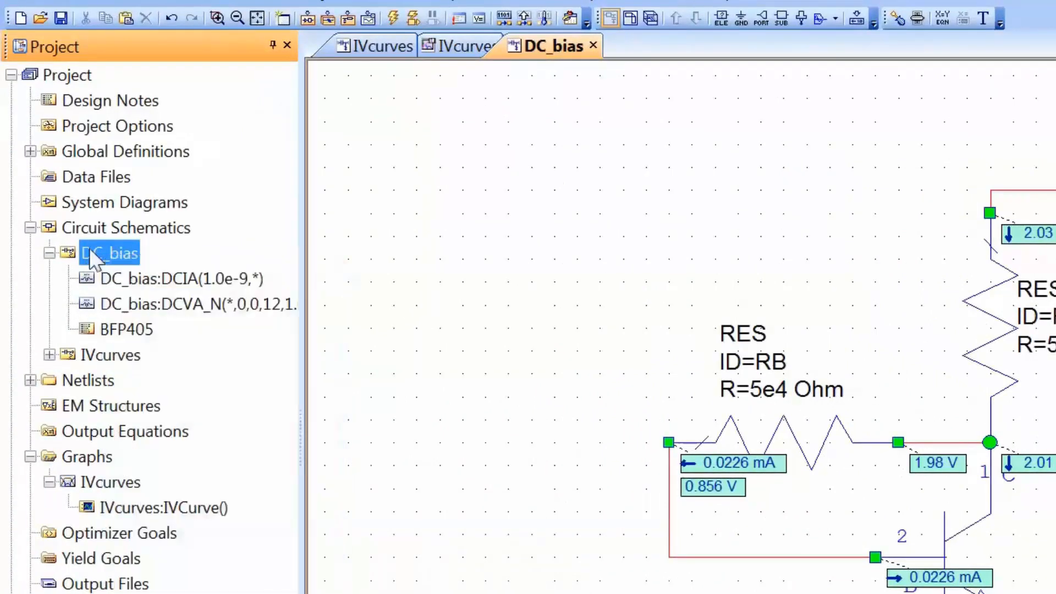
drag(104, 247, 101, 223)
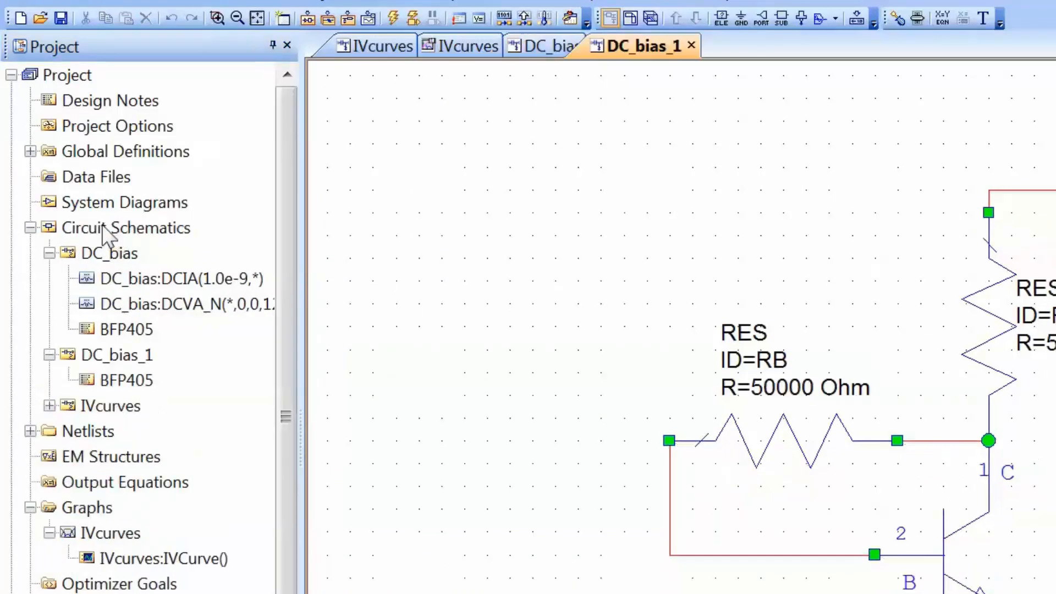
right_click(111, 353)
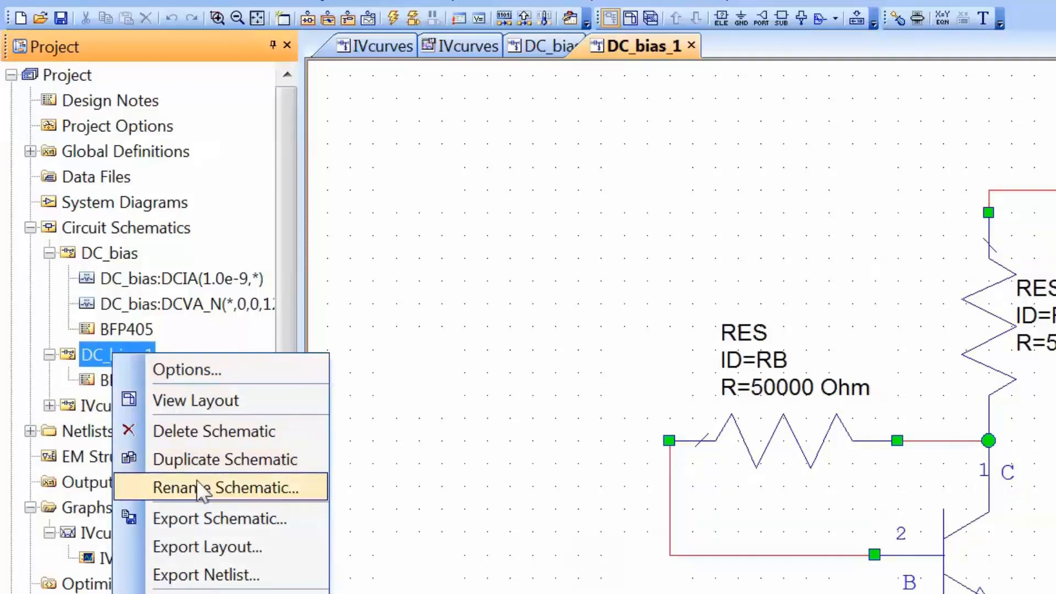
click(198, 485)
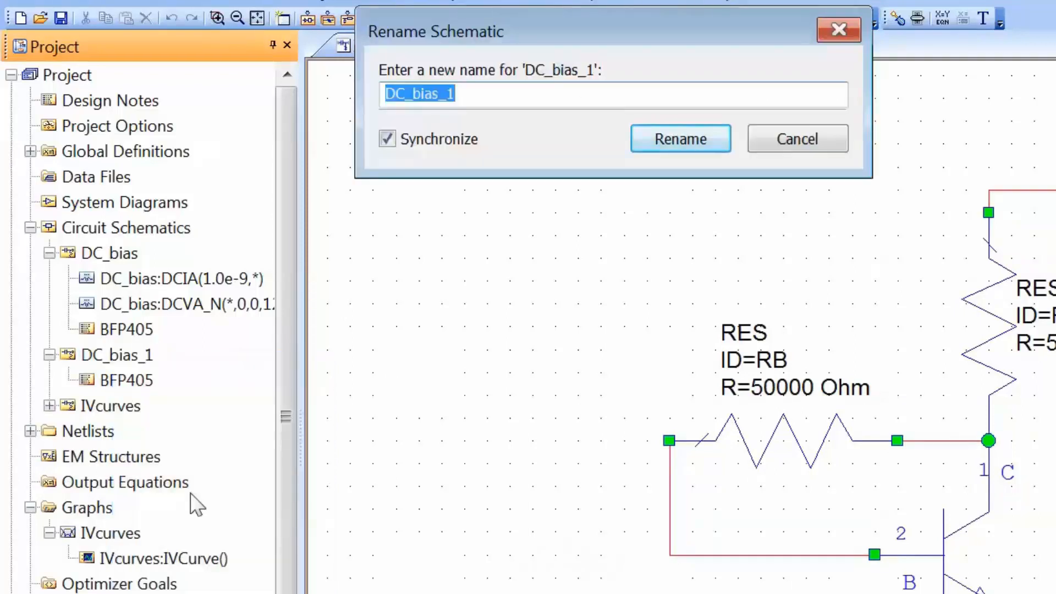
text(S_param_)
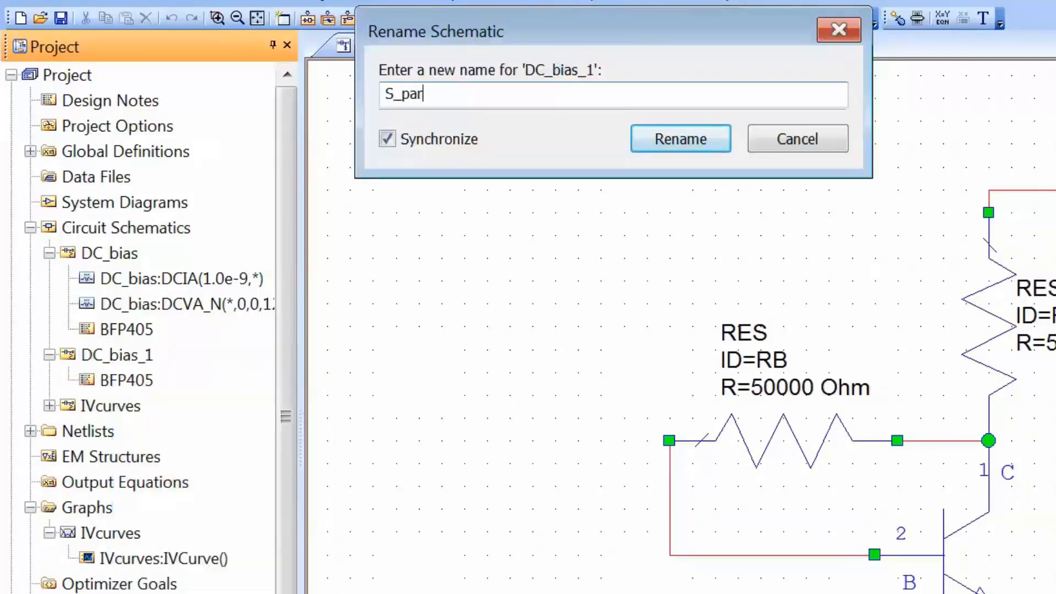
text(meas)
key(Return)
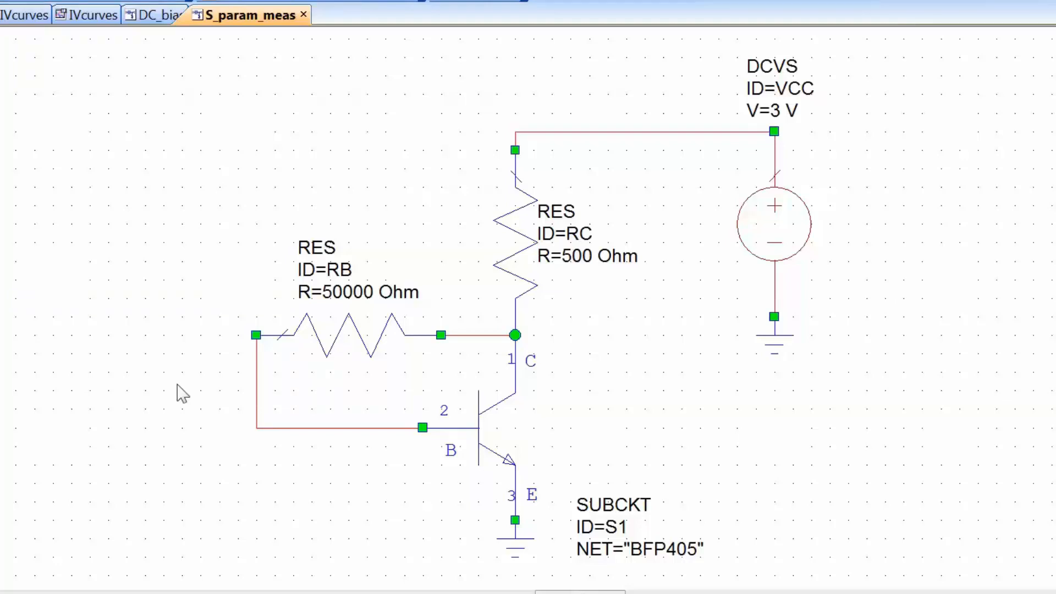
Add a CAP capacitor in series with the transistor's base, ending at the corner of the wire from RB
key(ctrl+l)
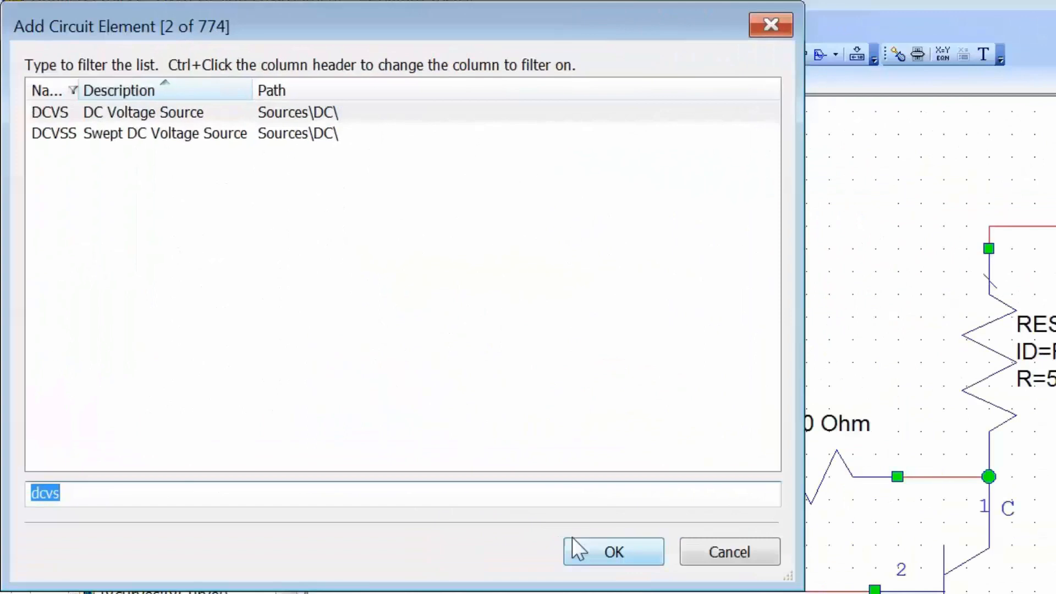
text(cap)
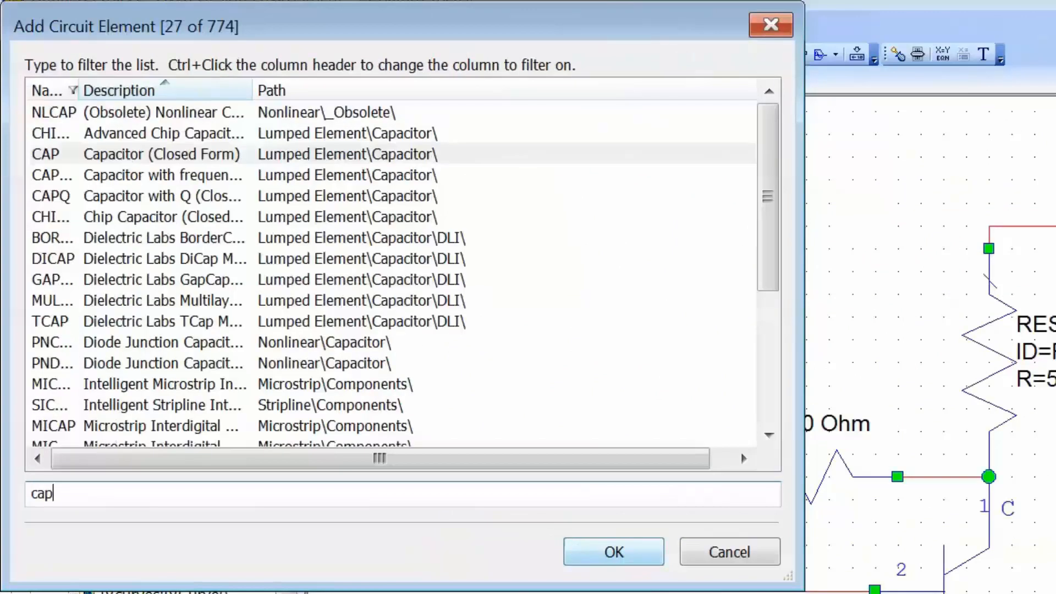
key(Return)
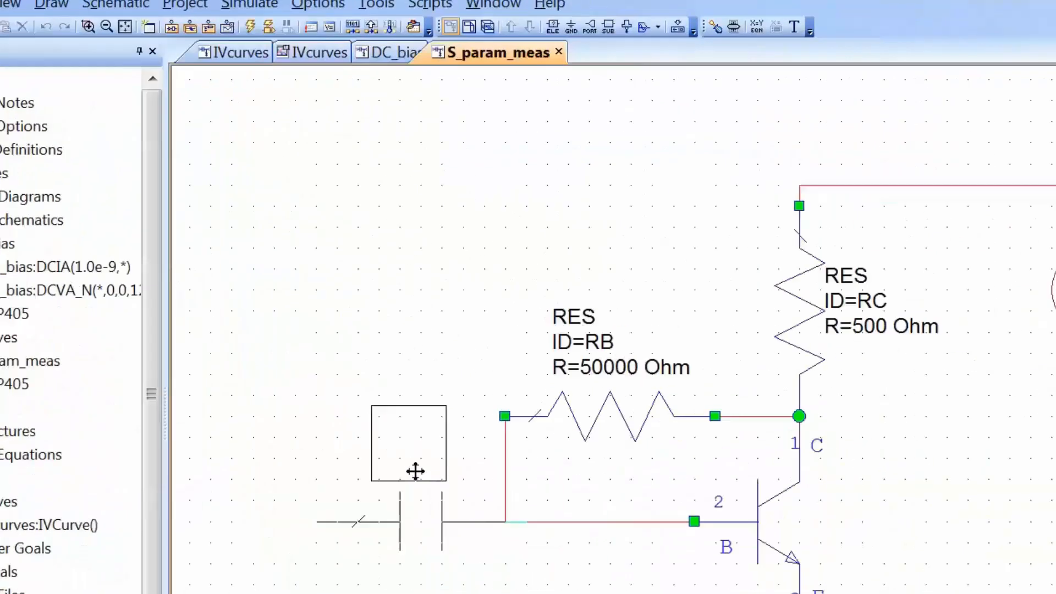
click(403, 522)
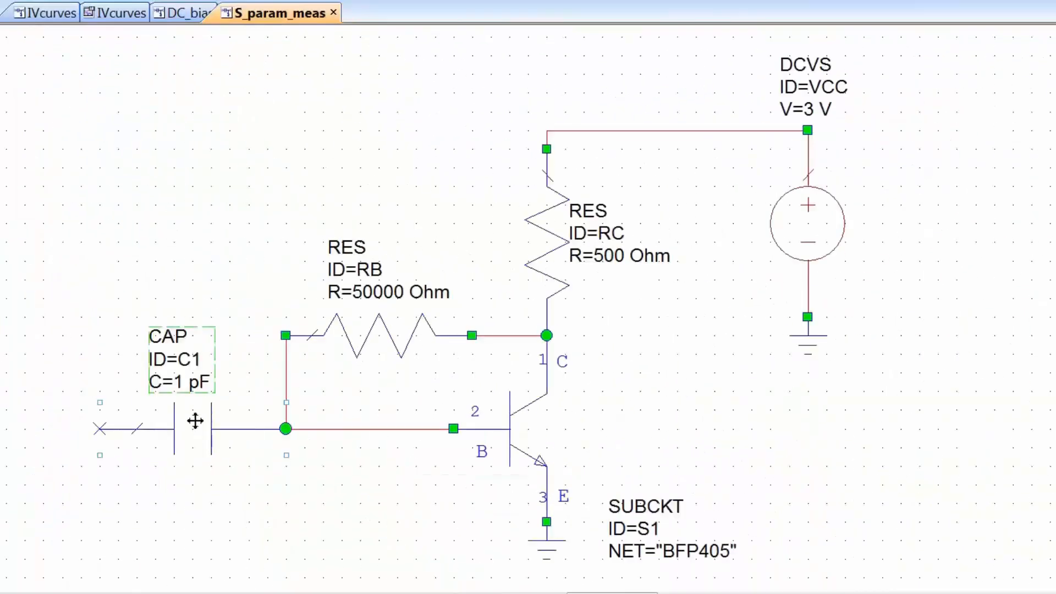
Place a copy of the capacitor at the collector node with its label below, and move the VCC source with its ground farther right
key(ctrl+c)
key(ctrl+v)
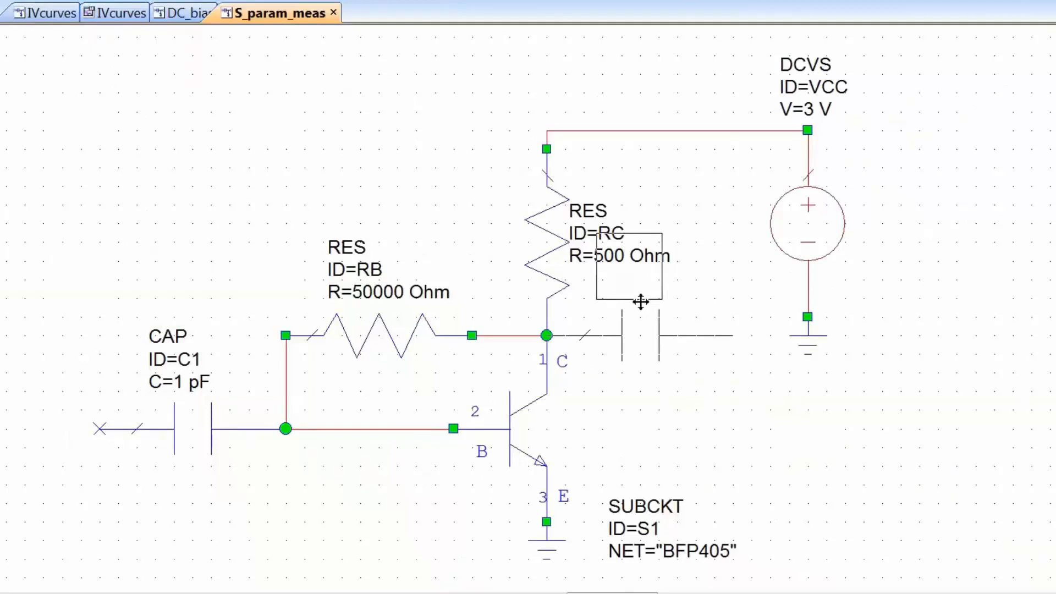
click(638, 303)
drag(634, 287, 659, 425)
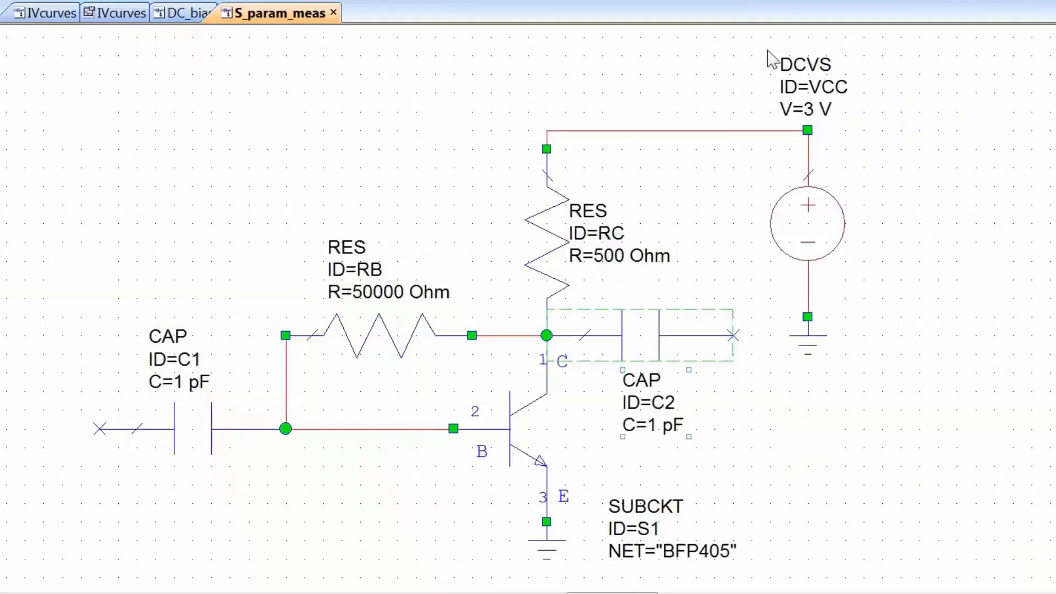
drag(760, 46, 901, 405)
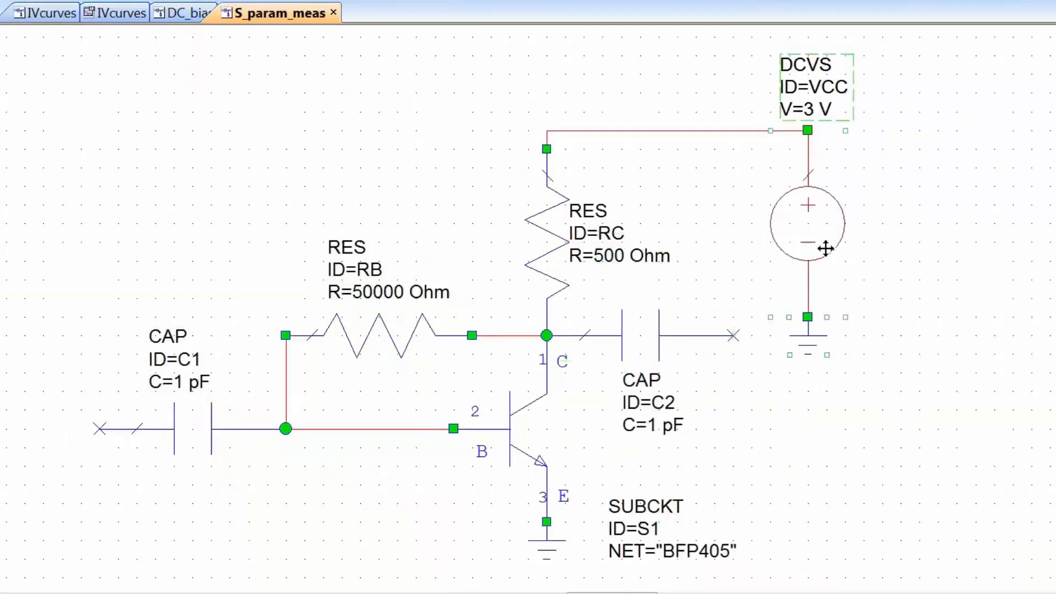
drag(824, 246, 984, 220)
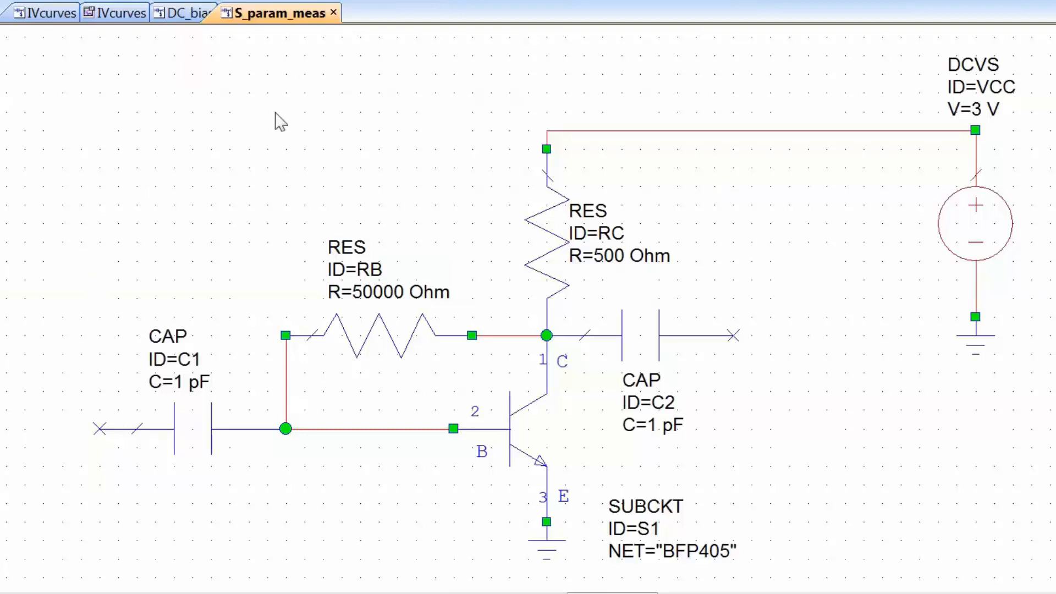
Add a port to the free end of C1 and a second, flipped port to the free end of C2
key(ctrl+p)
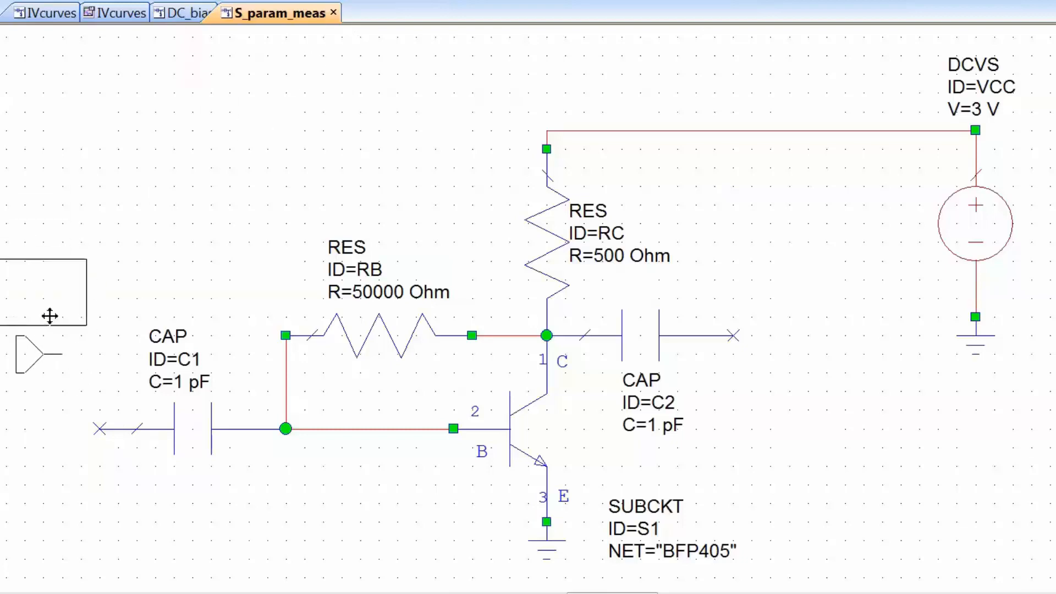
click(72, 385)
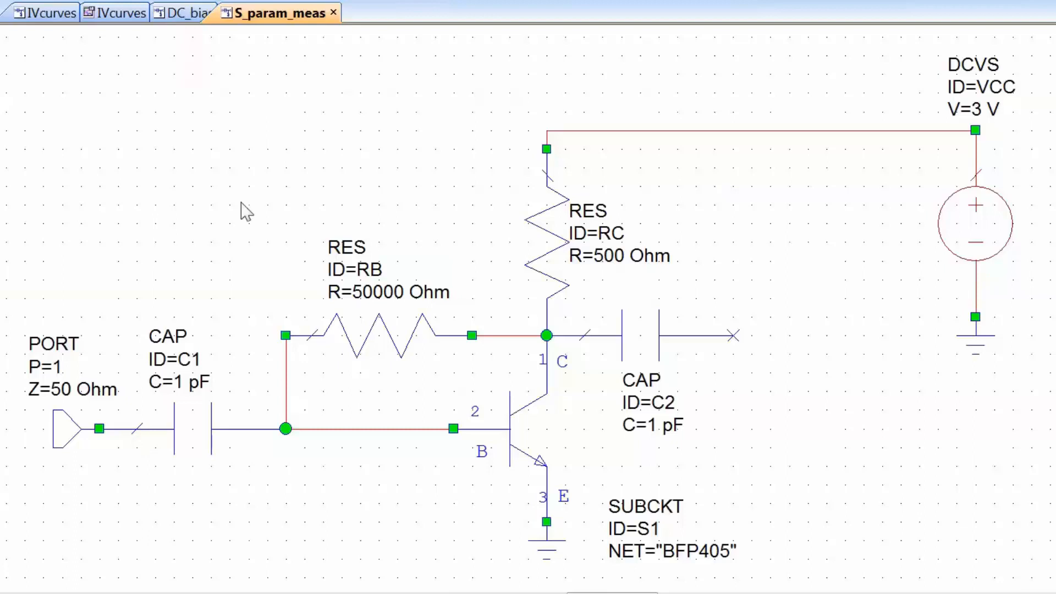
key(ctrl+p)
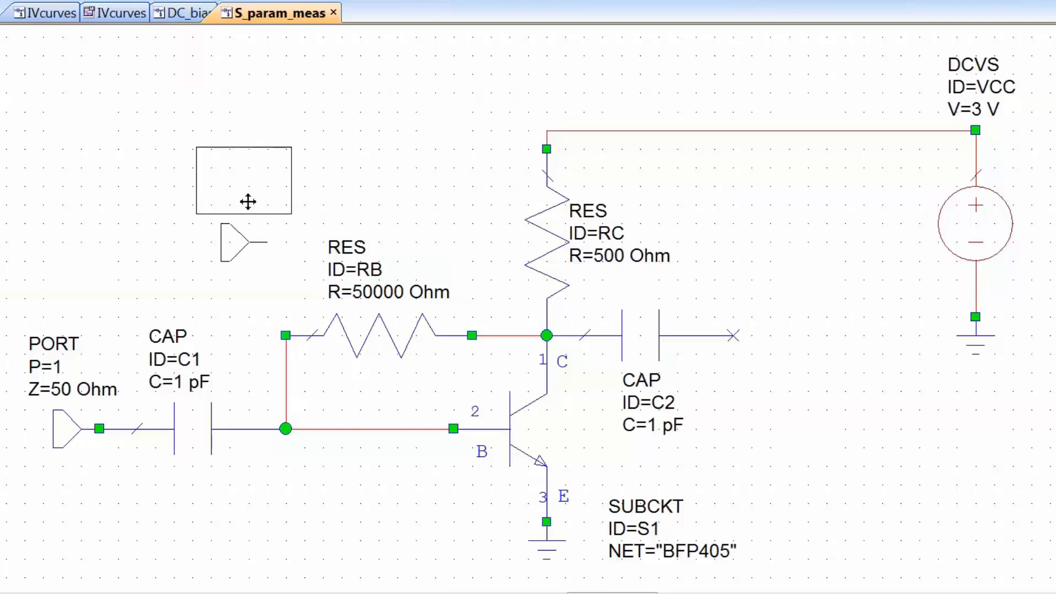
right_click(786, 313)
right_click(793, 311)
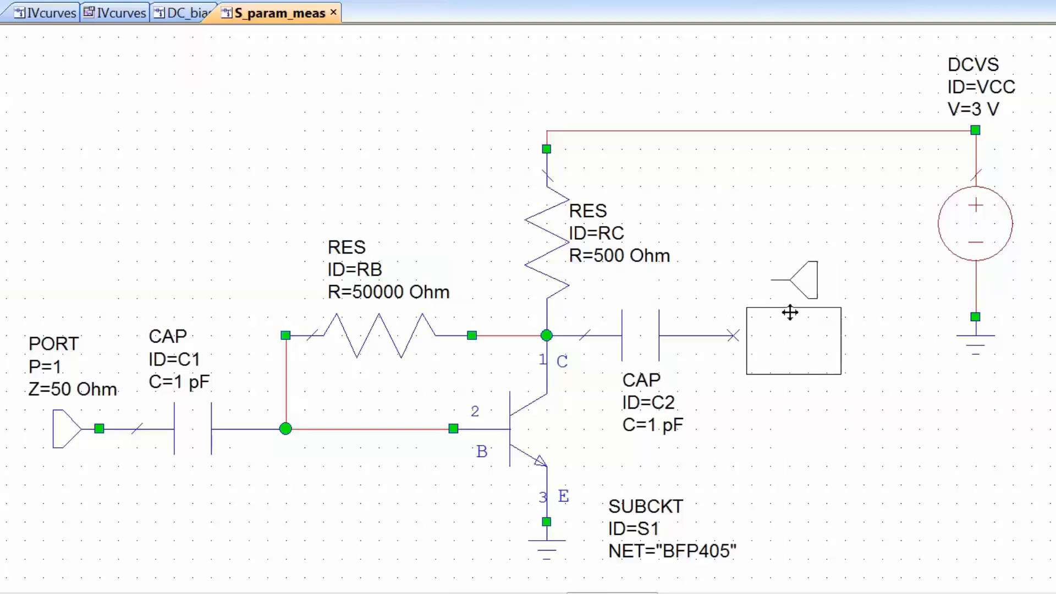
click(748, 365)
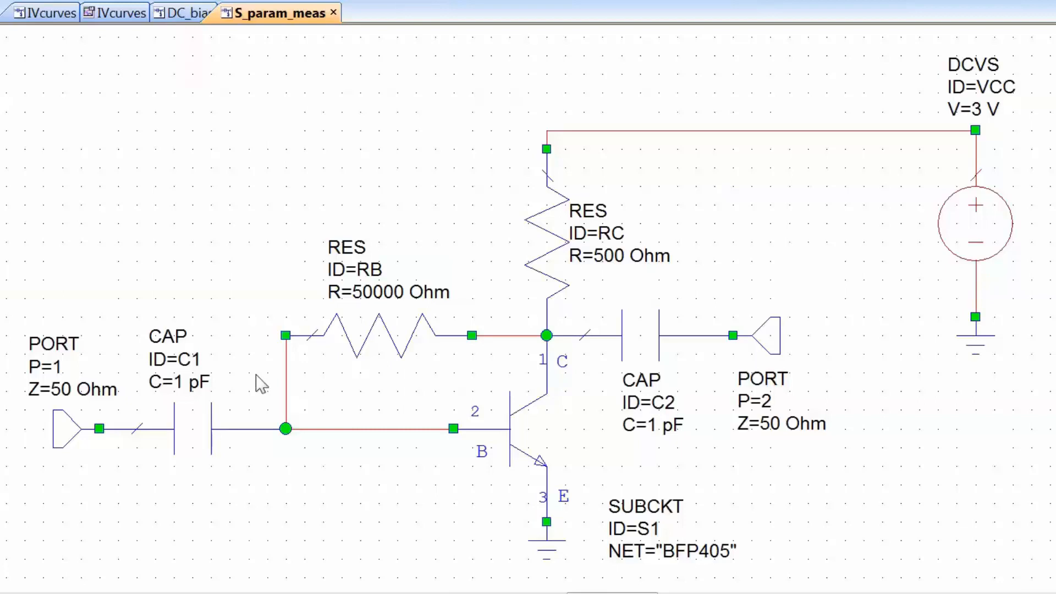
Create a new circuit schematic named dc_block_cap
right_click(120, 235)
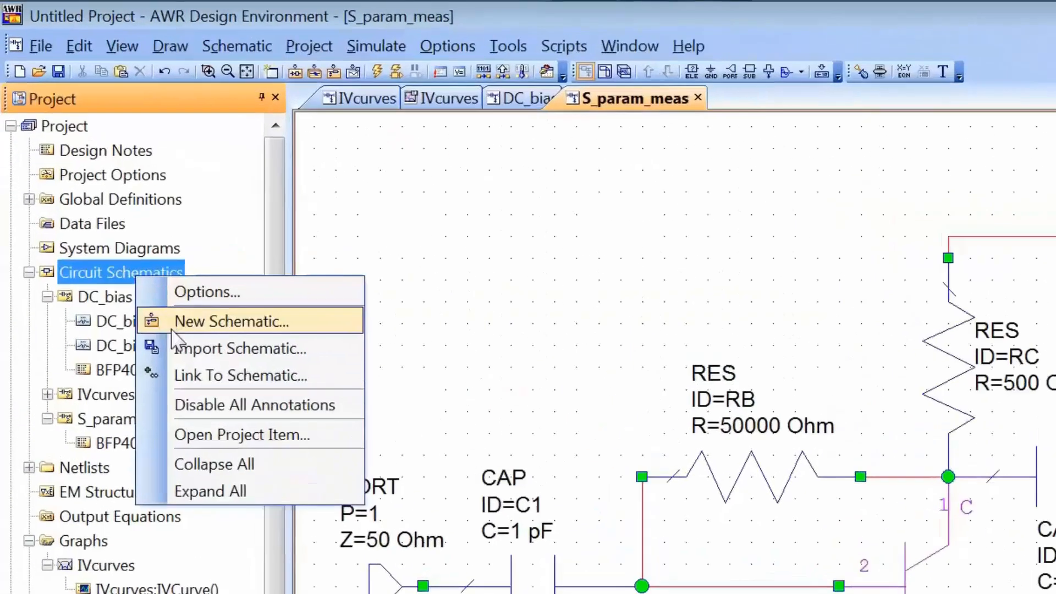
click(172, 329)
text(dc)
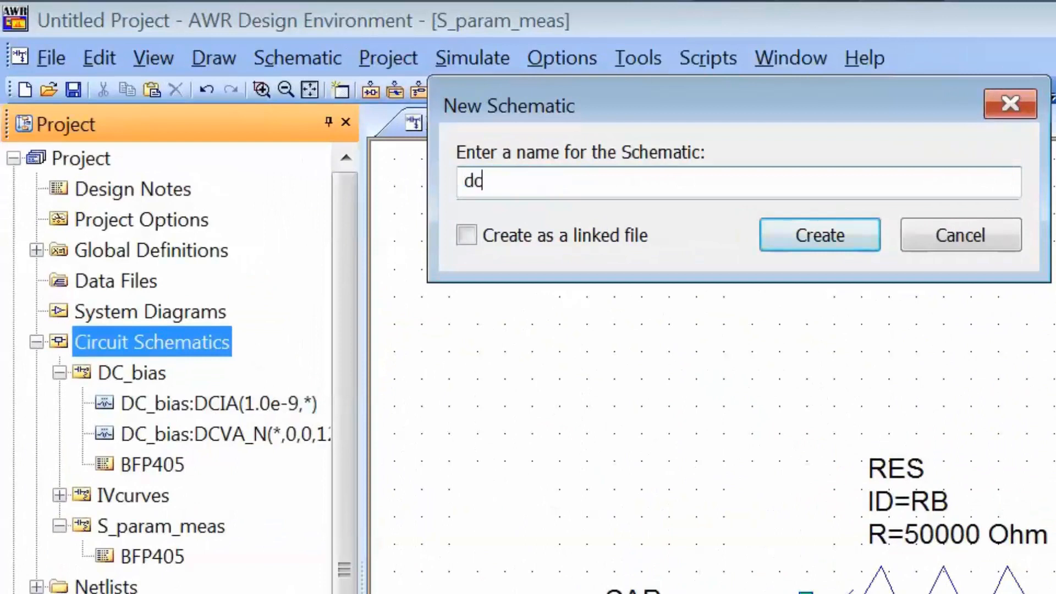
text(_block_c)
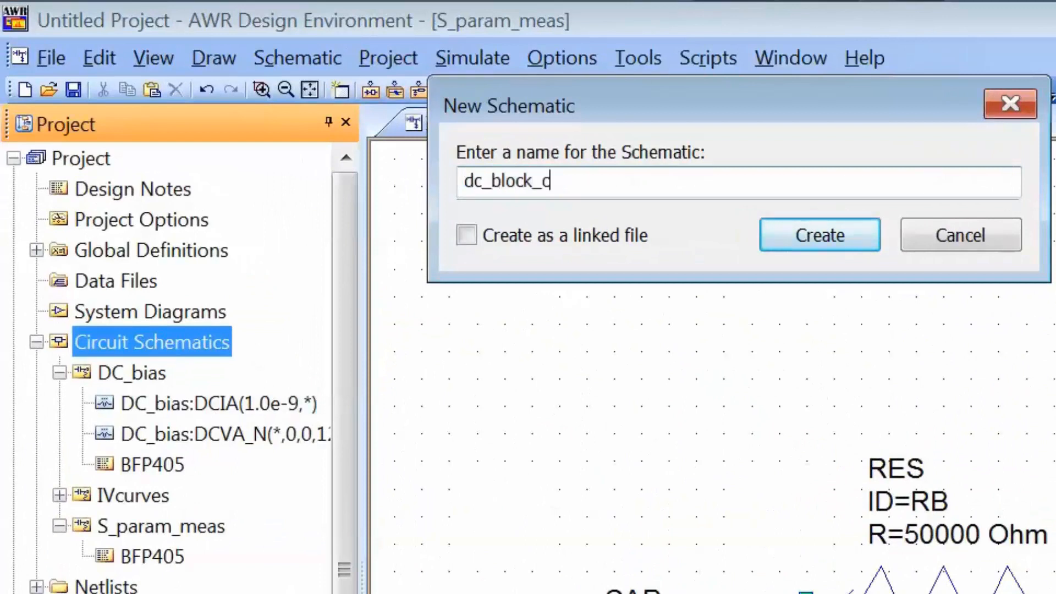
text(ap)
key(Return)
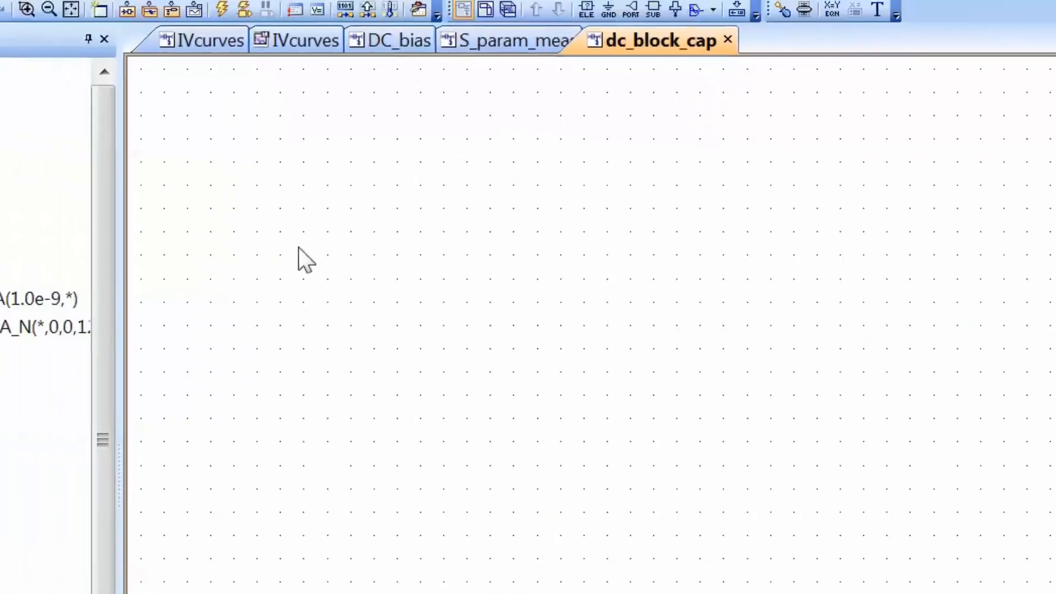
Place a CAP capacitor in the dc_block_cap schematic and connect a ground to its right end
key(ctrl+l)
text(cap)
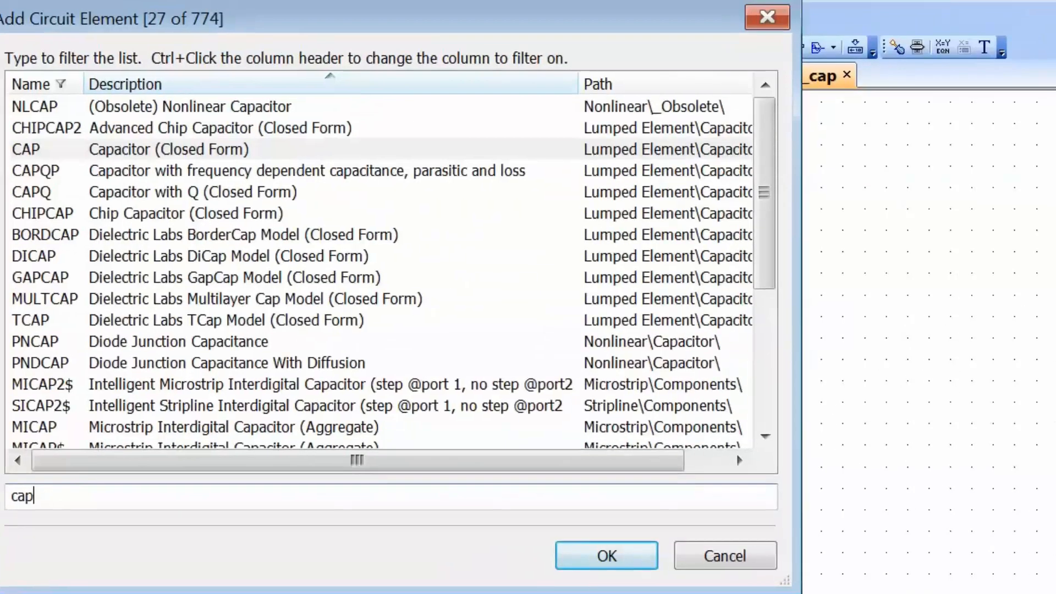
key(Return)
click(506, 242)
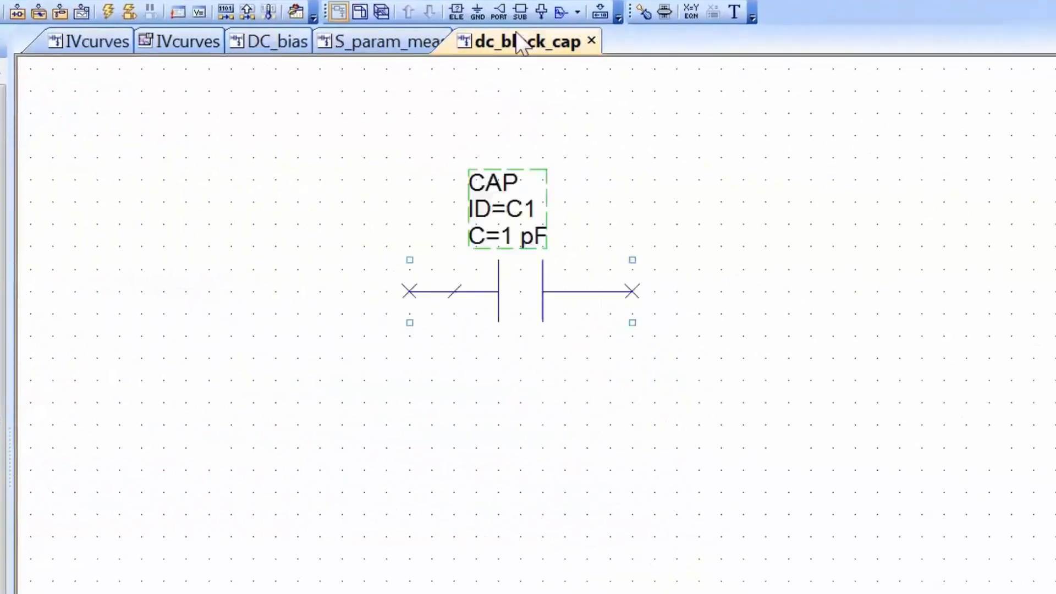
click(478, 11)
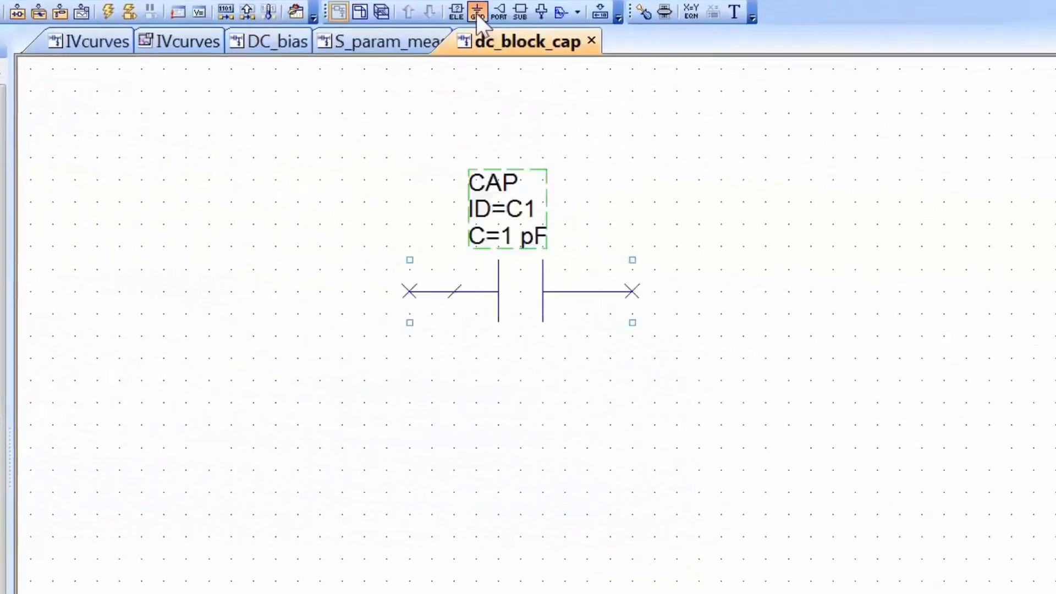
click(633, 291)
click(671, 222)
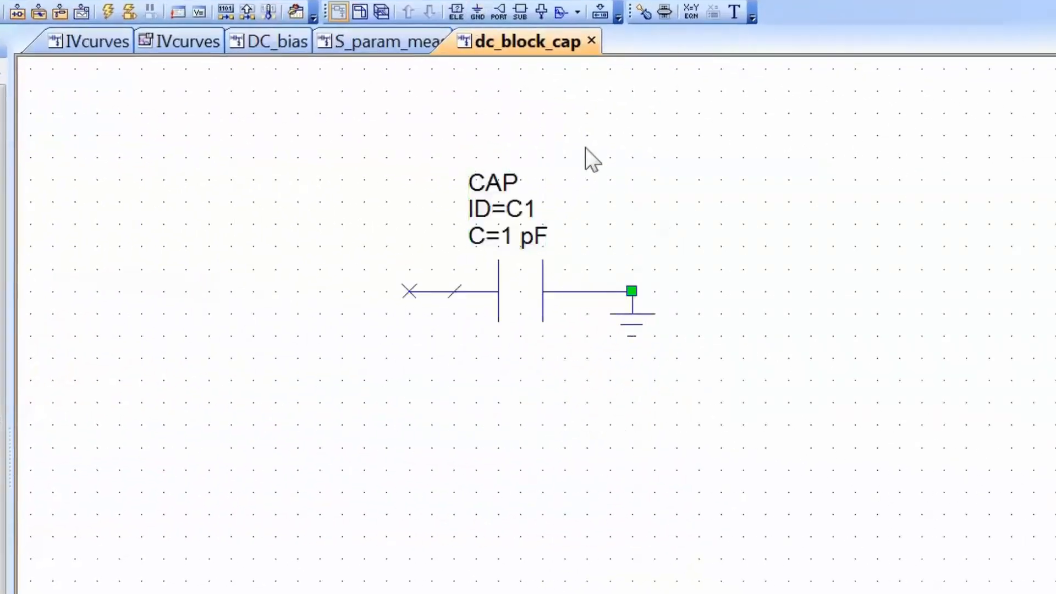
Add a port left of the capacitor and wire it to the capacitor's free end
click(498, 11)
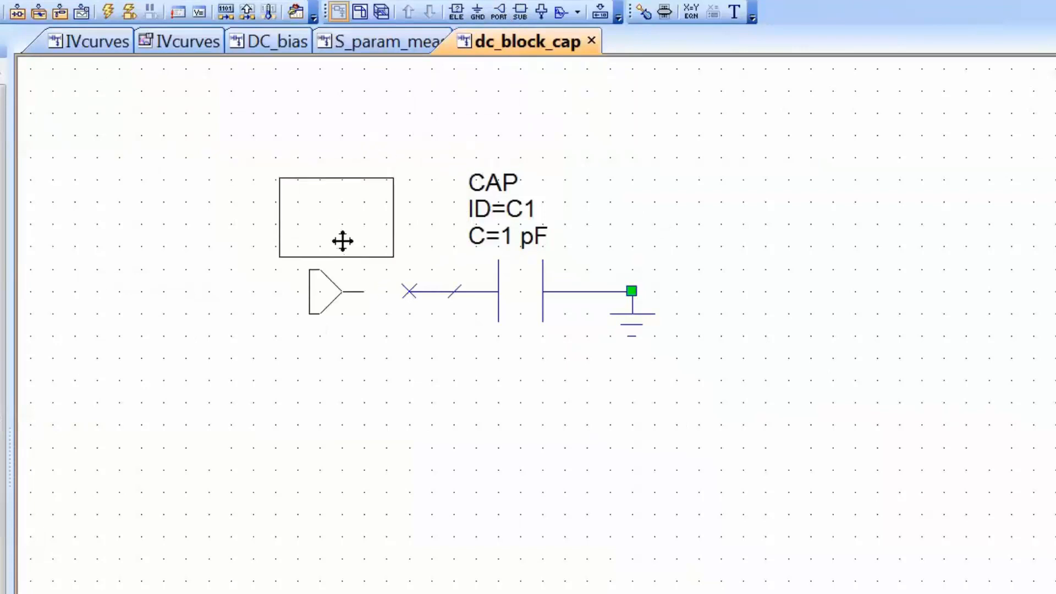
click(342, 238)
click(364, 292)
click(409, 291)
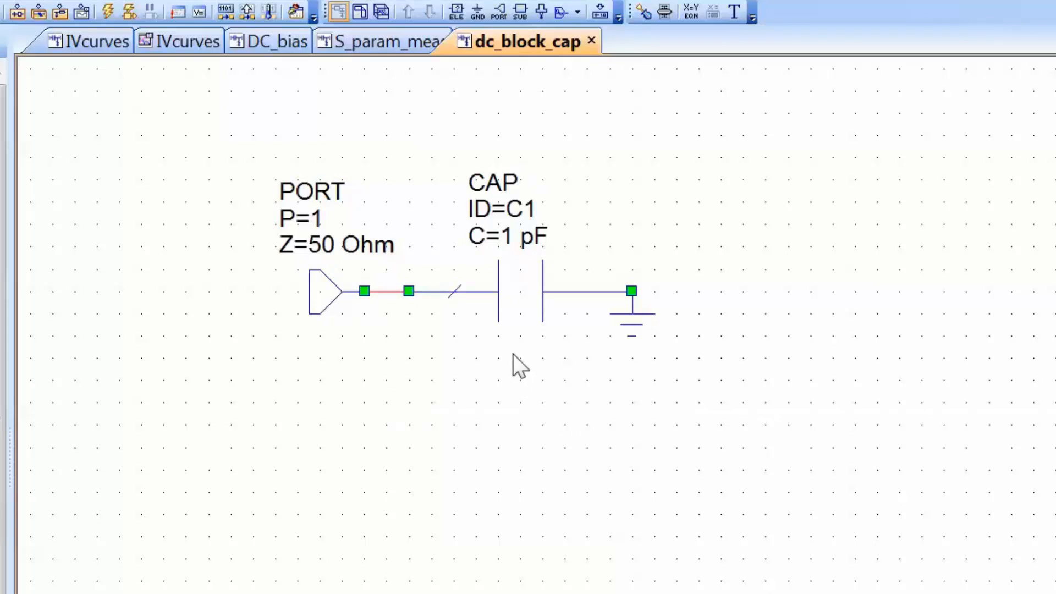
Set the capacitance of C1 in dc_block_cap to 10 pF and enable tuning and limits for it
double_click(522, 288)
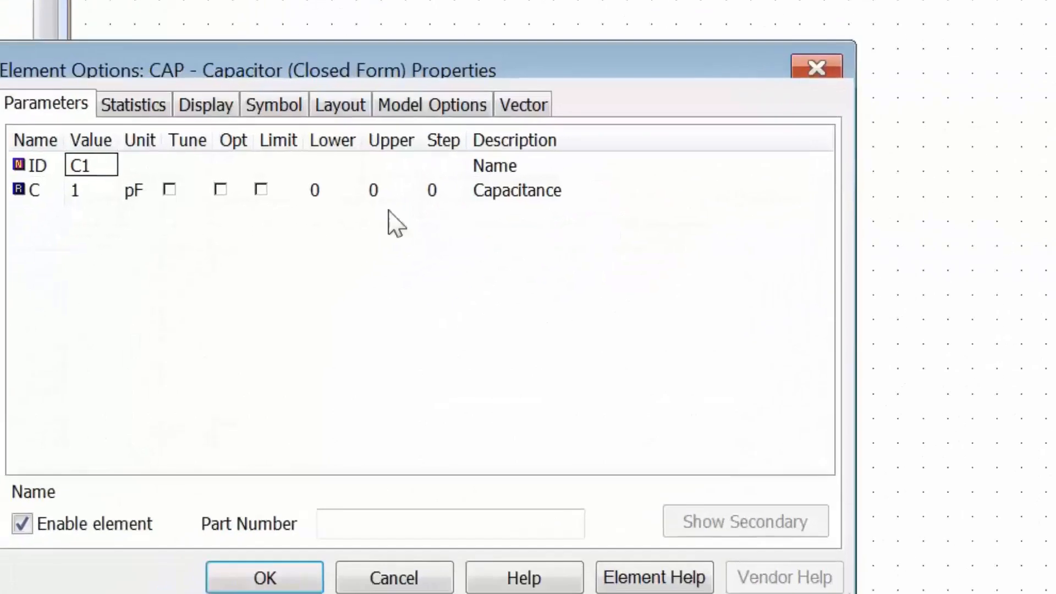
click(122, 159)
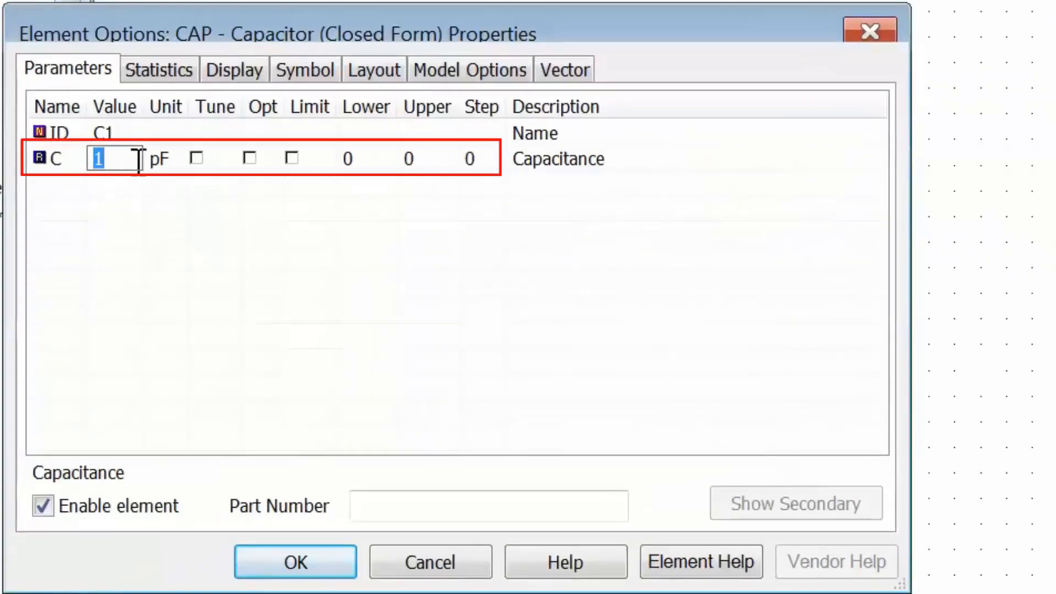
text(1)
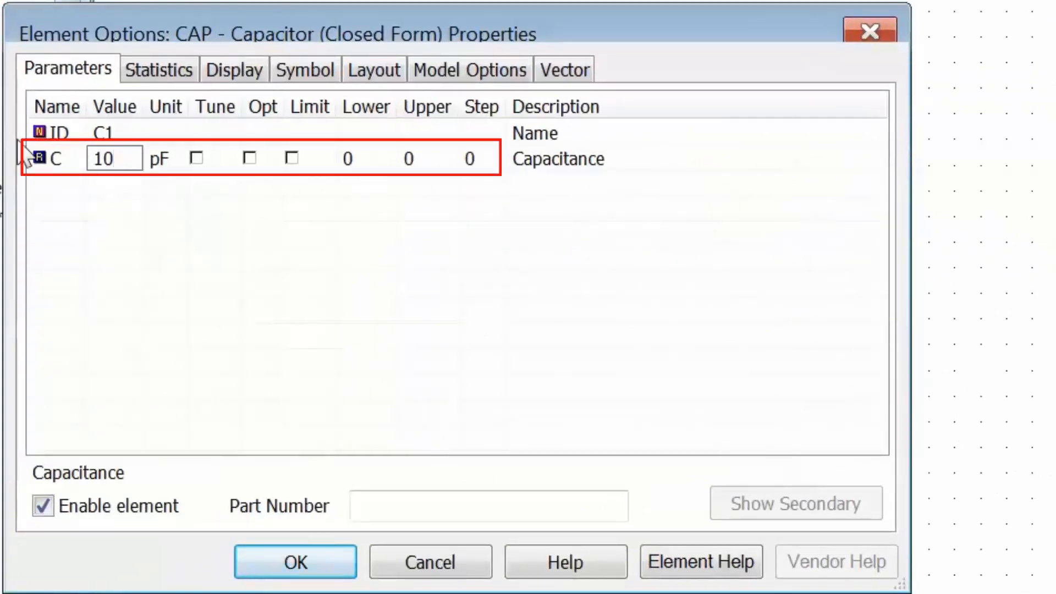
click(196, 158)
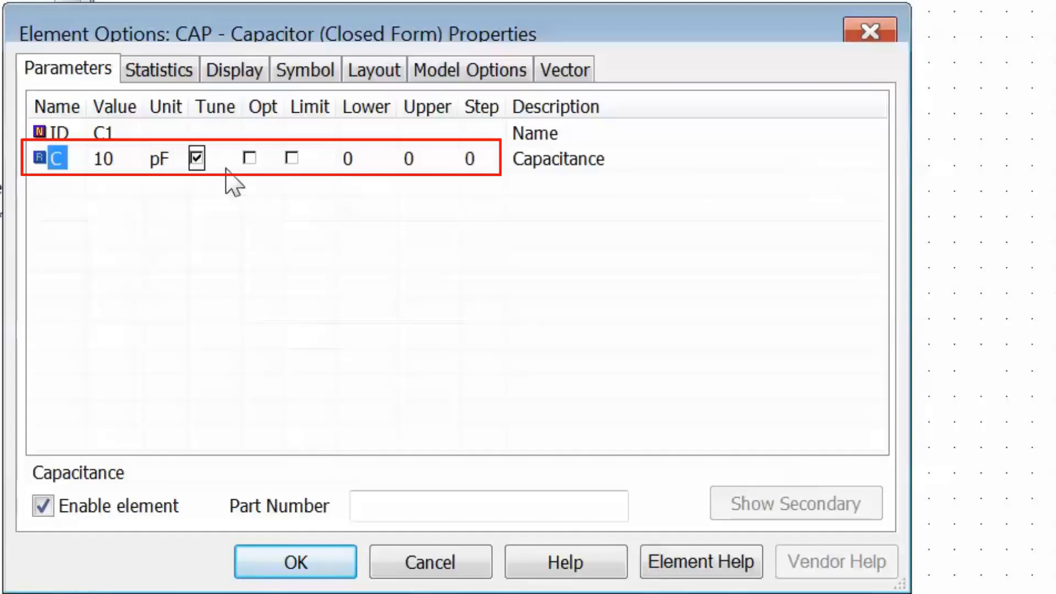
click(292, 159)
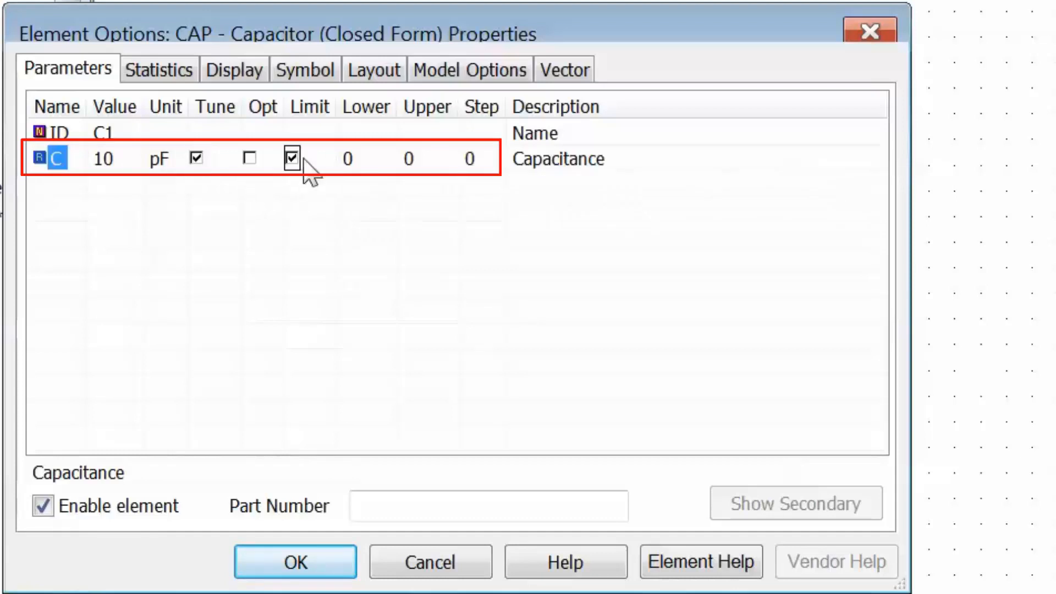
Give C1's capacitance a lower limit of 10, an upper limit of 100 and a step of 1, and apply the element options
click(358, 160)
text(10)
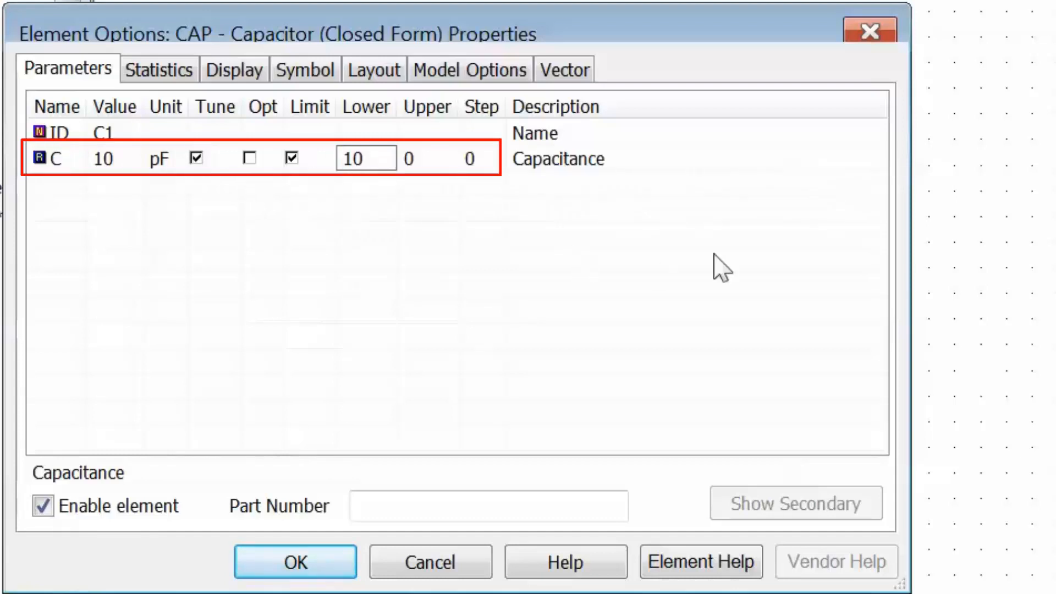
click(434, 158)
text(1)
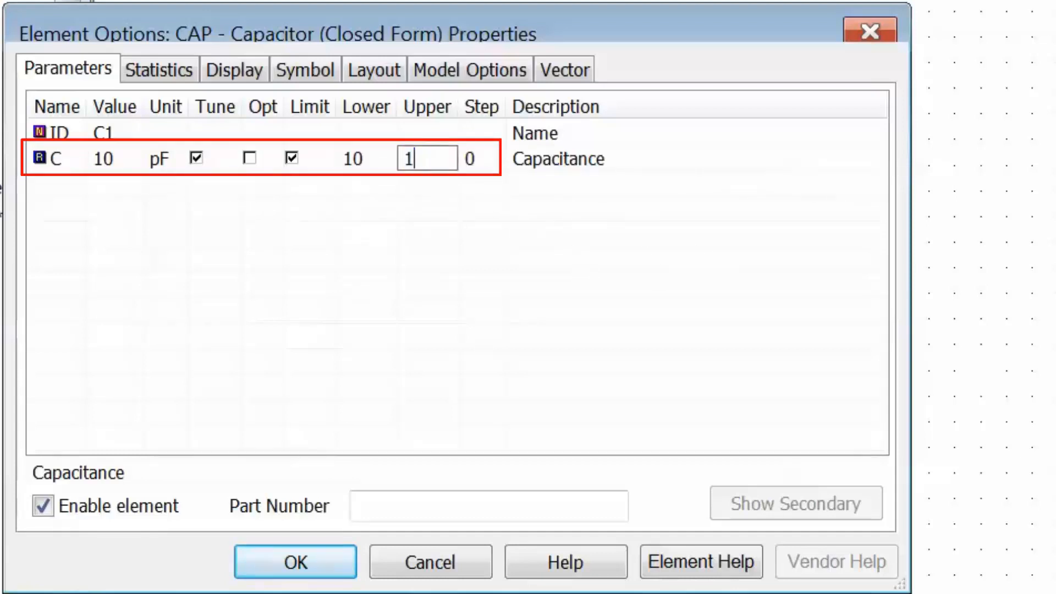
text(00)
click(491, 160)
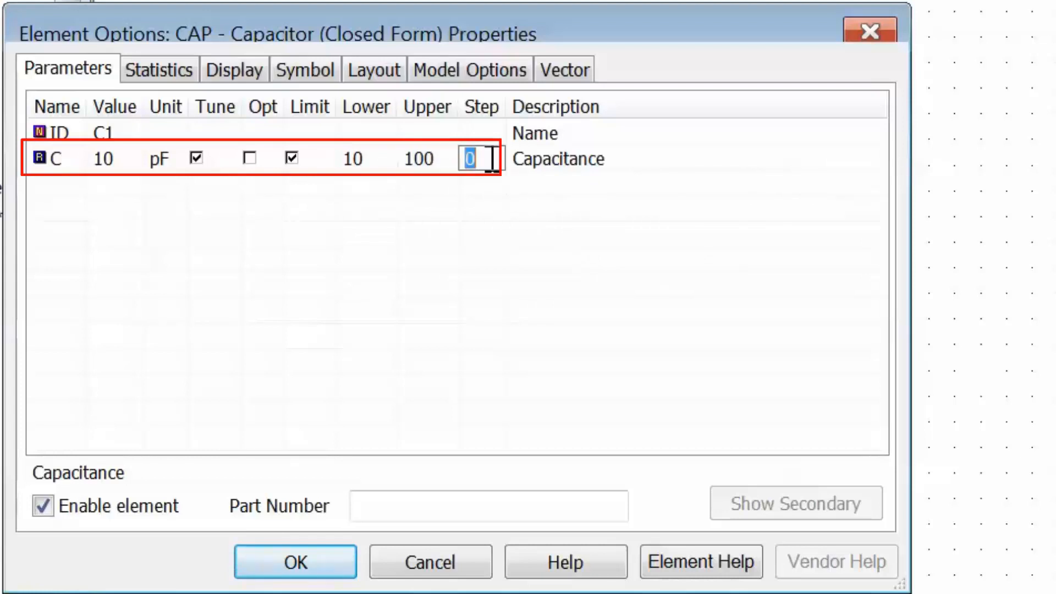
text(1)
key(Return)
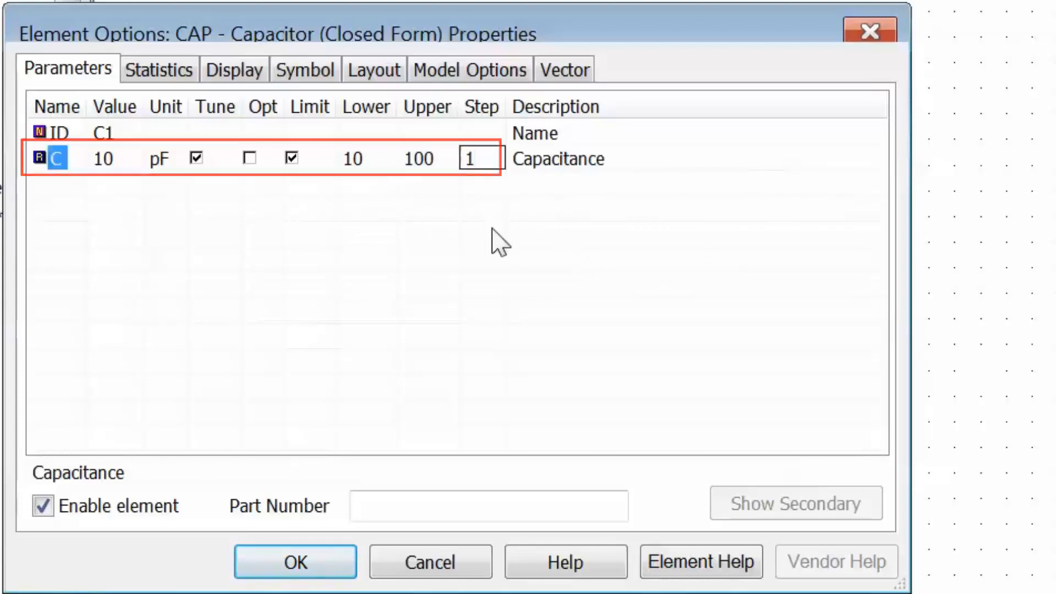
click(301, 557)
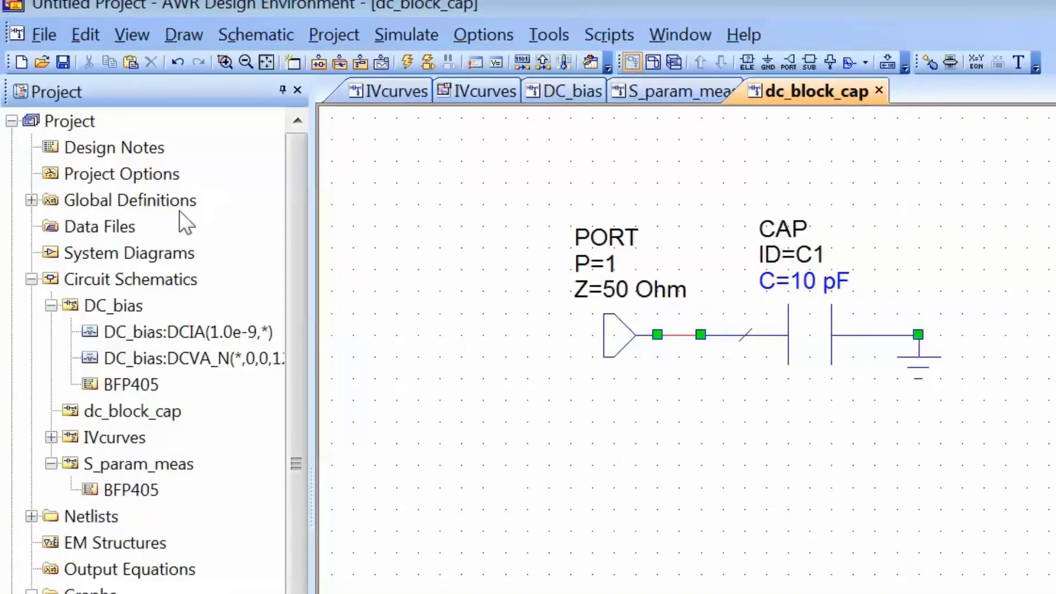
Replace the project's frequency range with a single point at 1.9 GHz
double_click(141, 176)
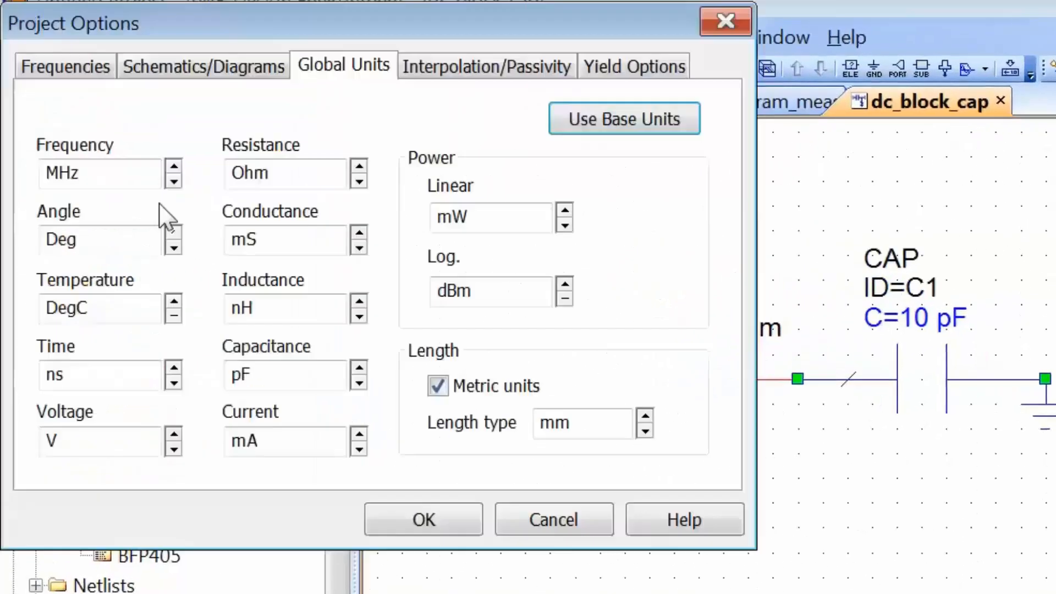
click(64, 76)
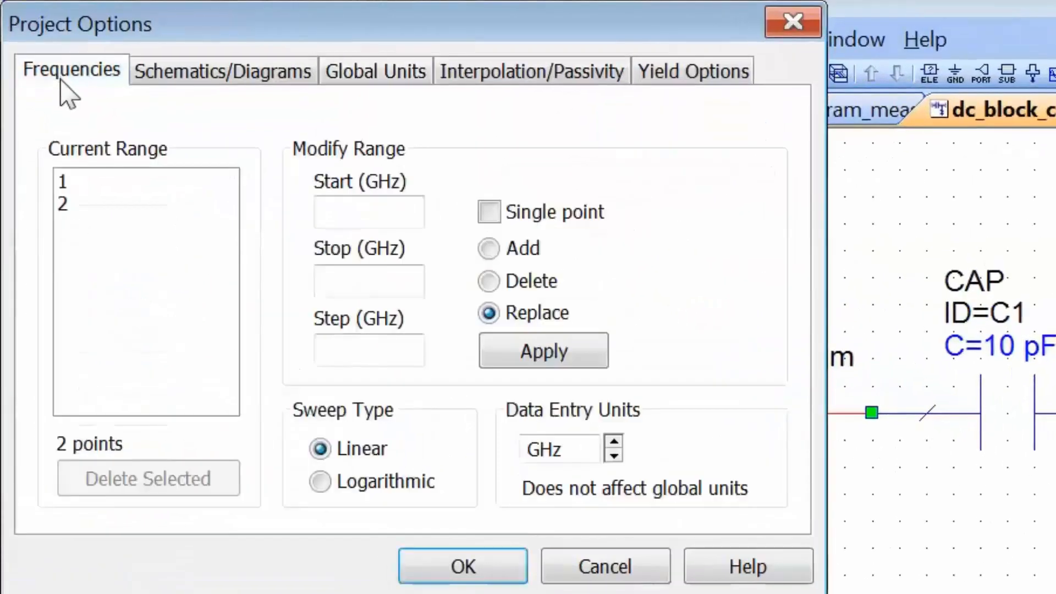
click(325, 212)
text(1.9)
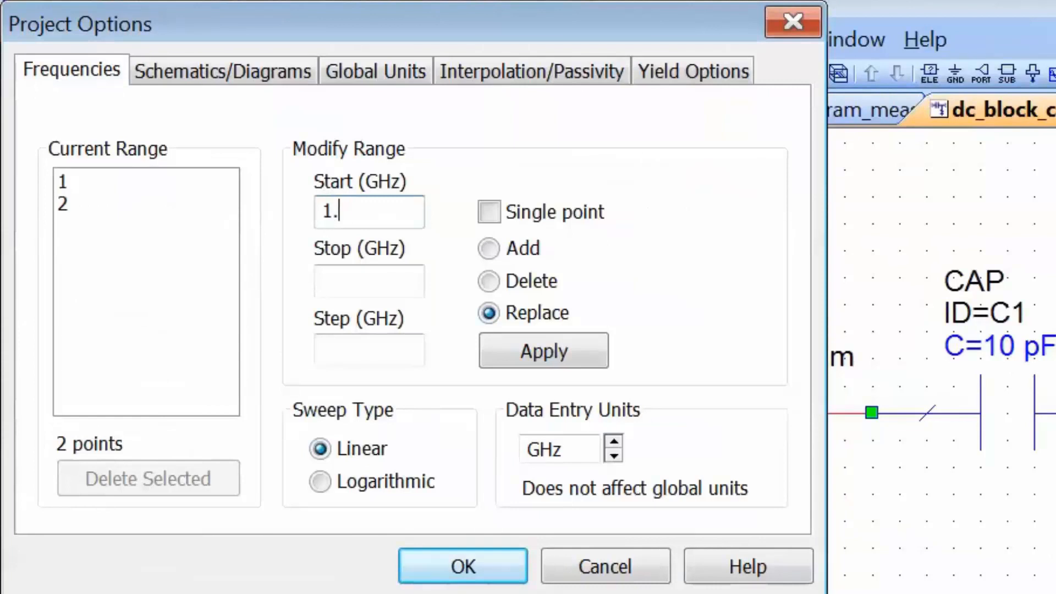
click(514, 220)
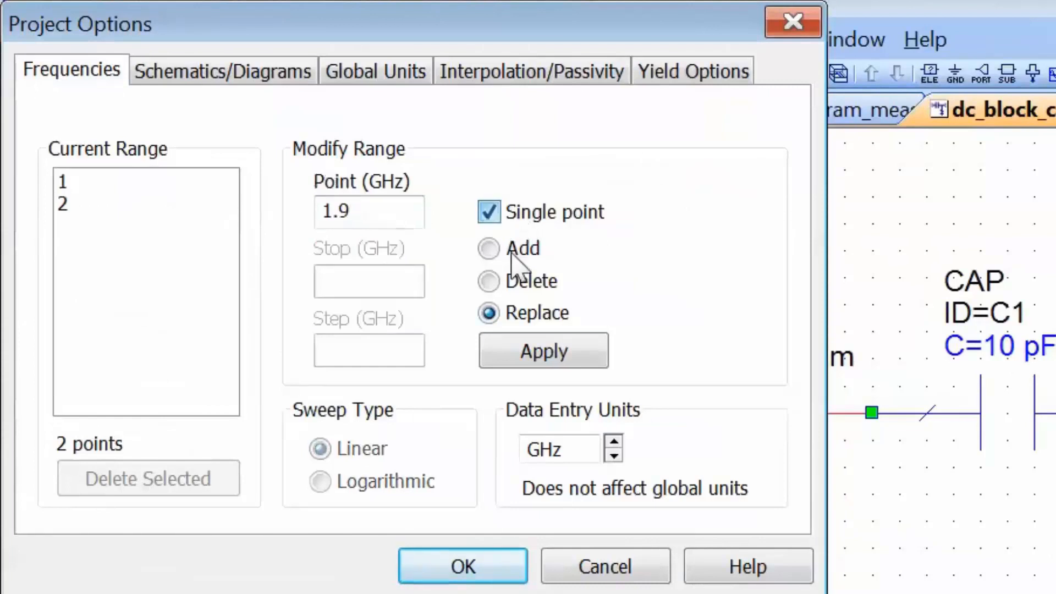
click(515, 353)
click(463, 566)
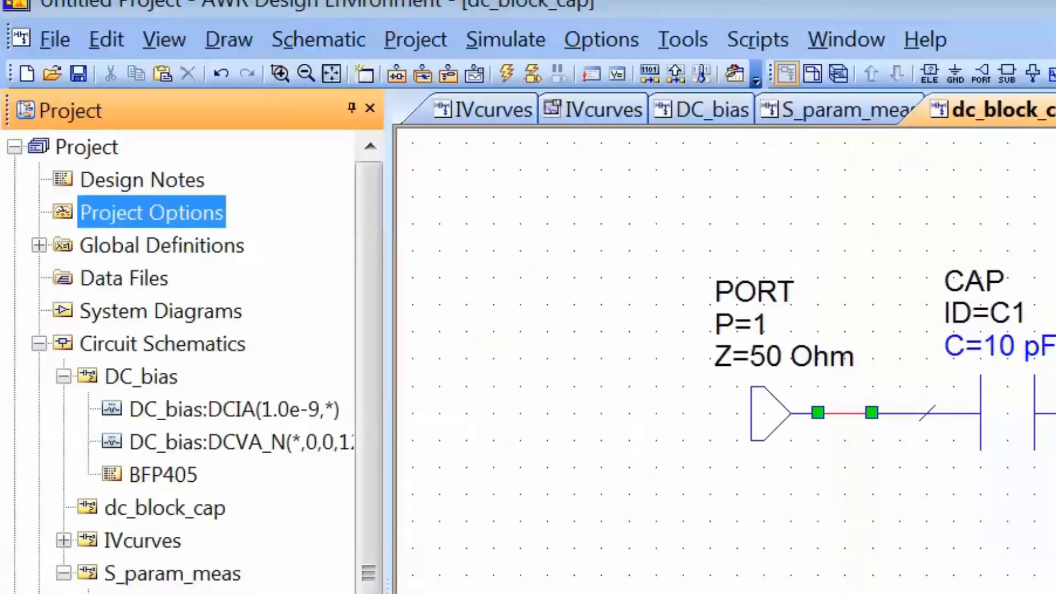
Create a new Smith chart graph named dc_block_imp
right_click(113, 380)
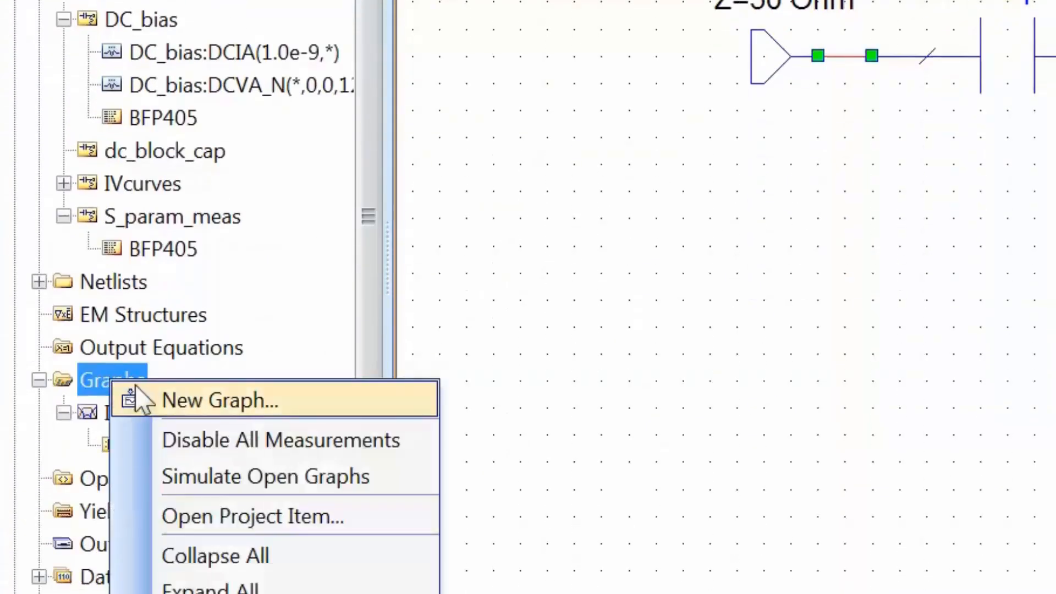
click(170, 397)
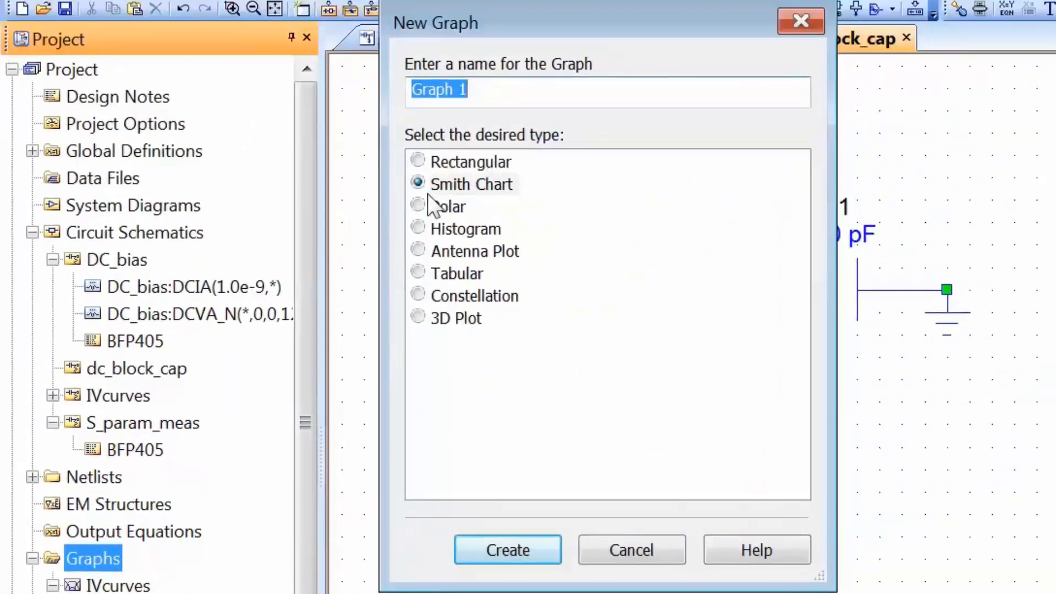
text(dc)
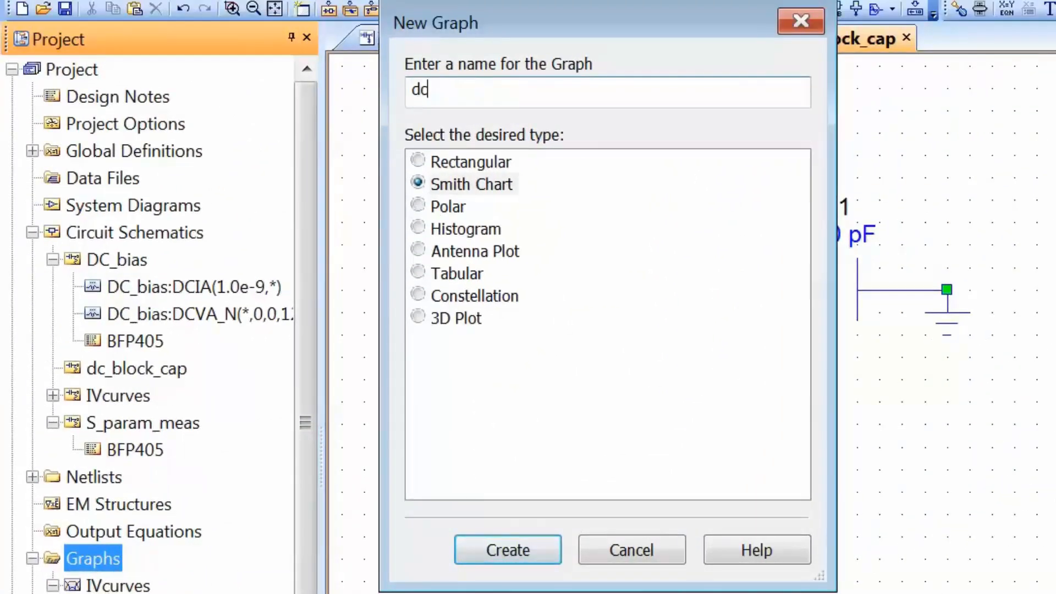
text(_block_imp)
key(Return)
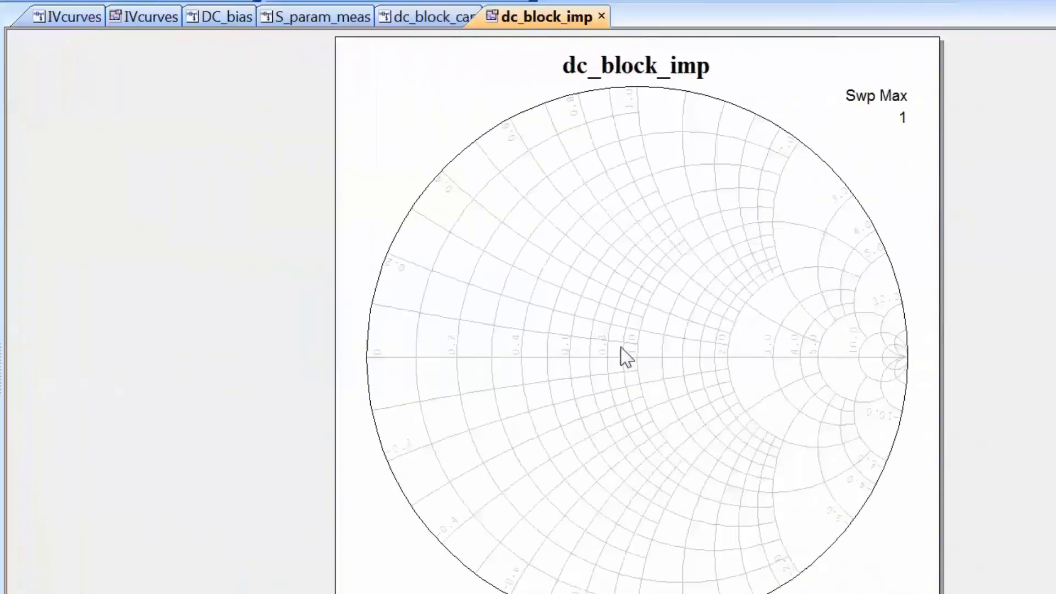
Add the complex S(1,1) measurement of dc_block_cap to the dc_block_imp chart and run the simulation
right_click(621, 349)
click(638, 464)
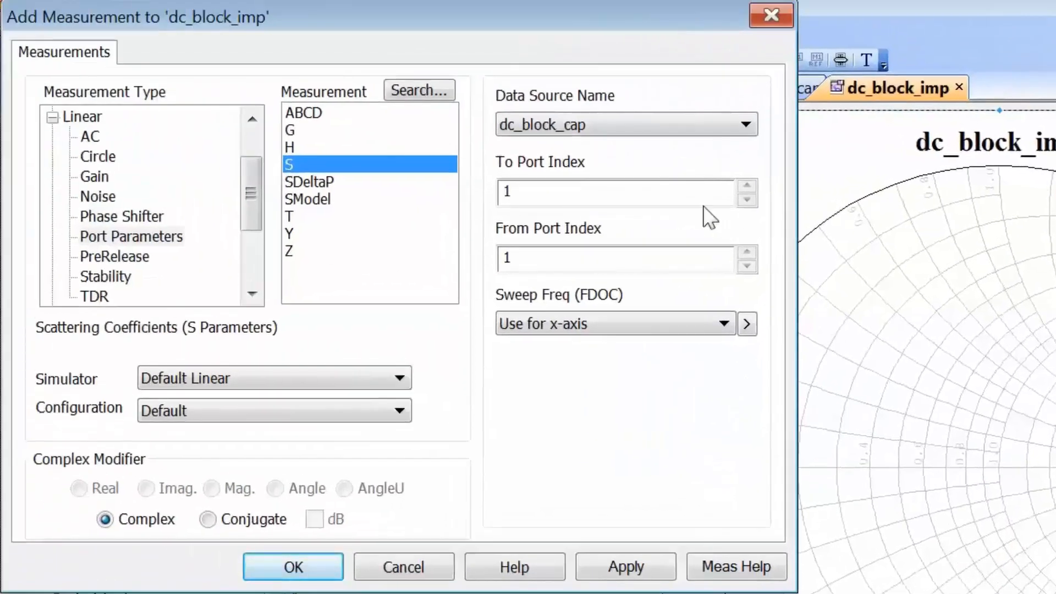
click(737, 134)
click(744, 127)
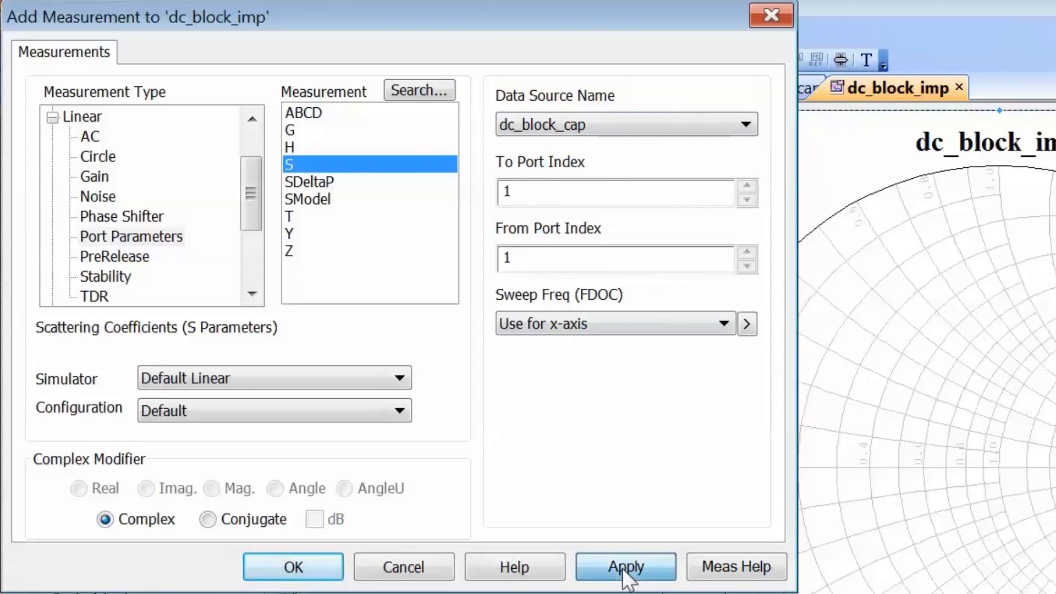
click(304, 569)
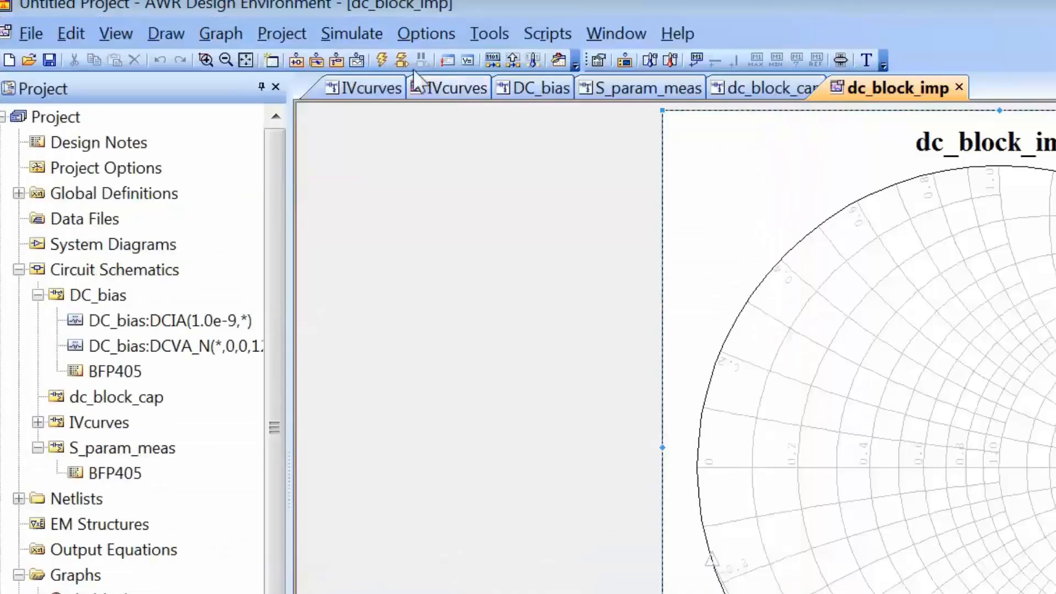
click(381, 60)
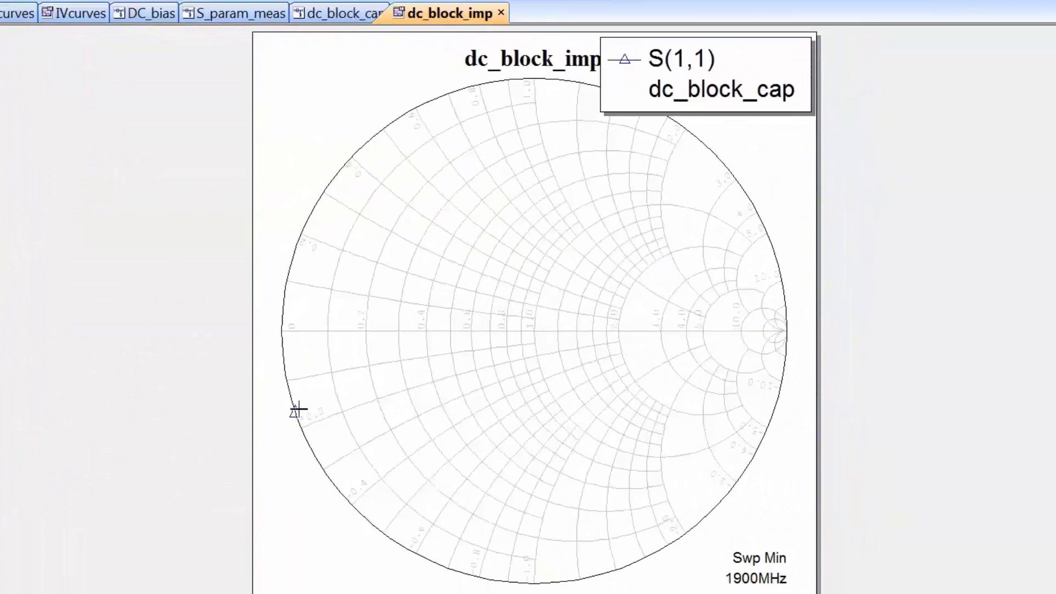
Add a marker to the S(1,1) point and set markers to show impedance as Magnitude/Angle, denormalized to 50 Ohms
click(294, 412)
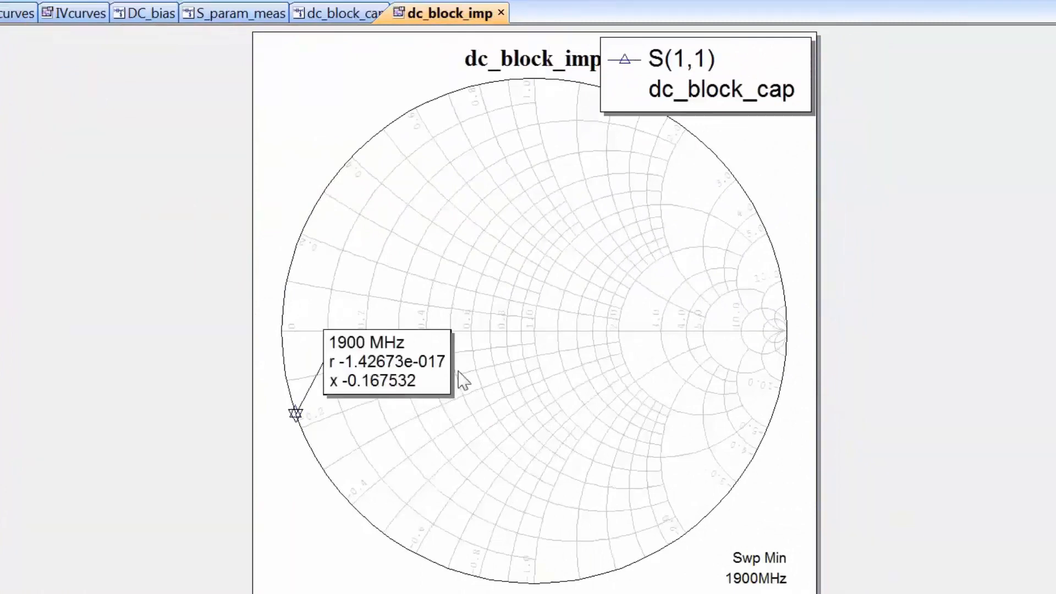
right_click(529, 331)
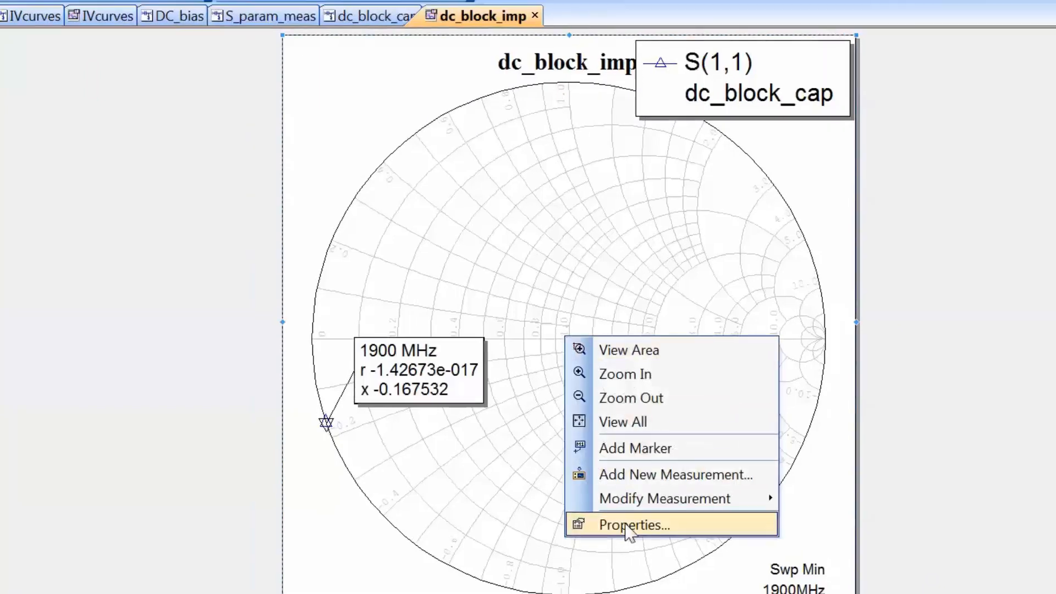
click(627, 525)
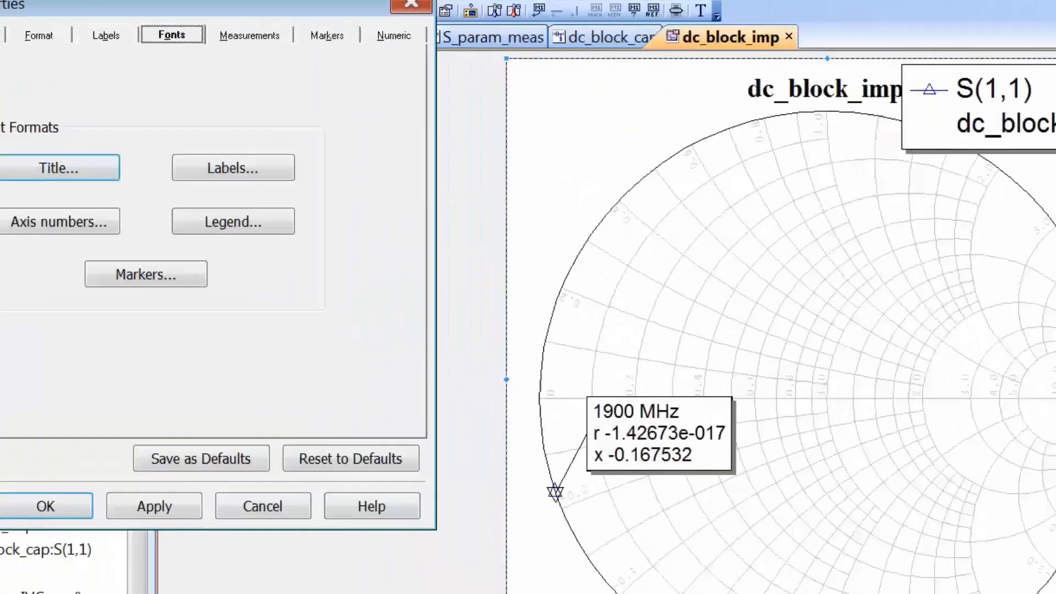
click(120, 15)
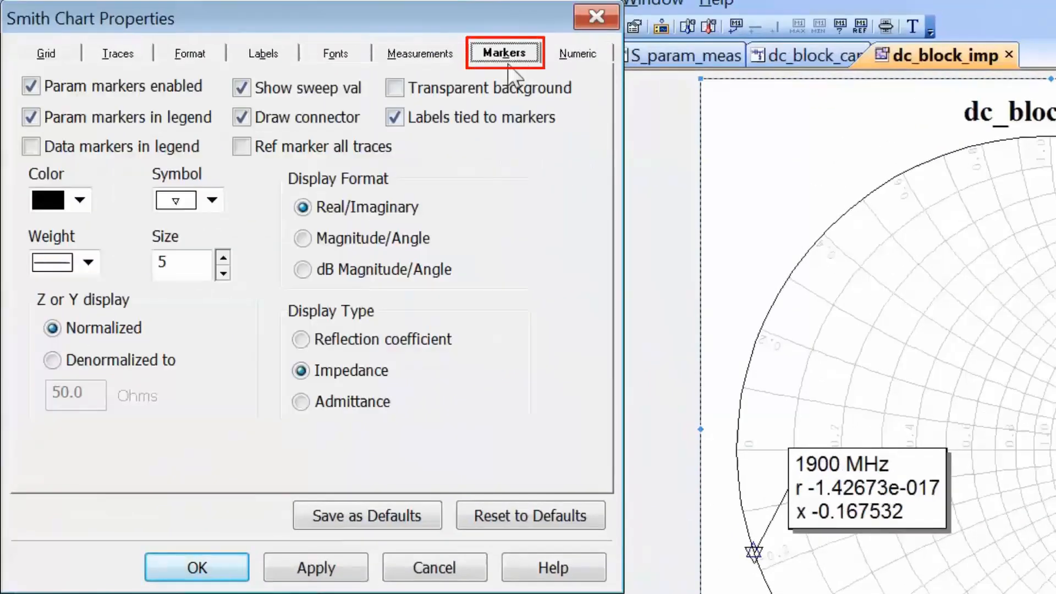
click(51, 361)
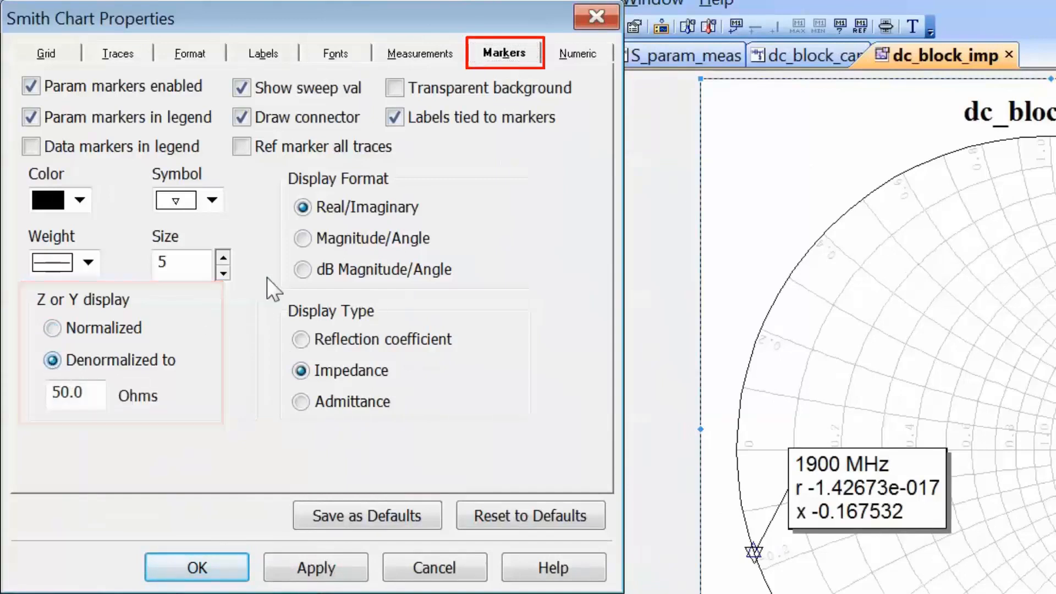
click(301, 239)
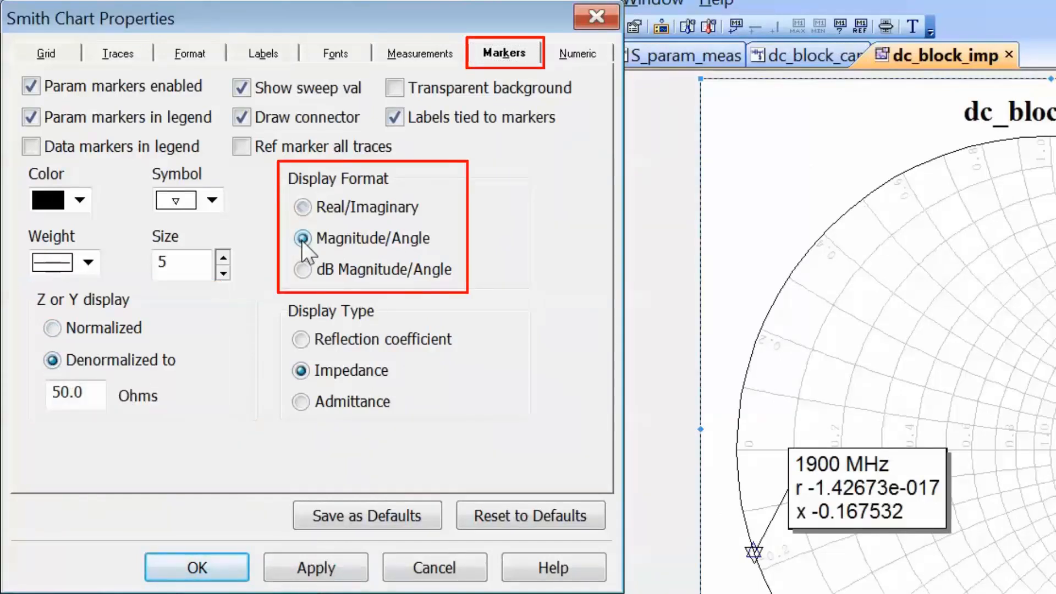
click(323, 566)
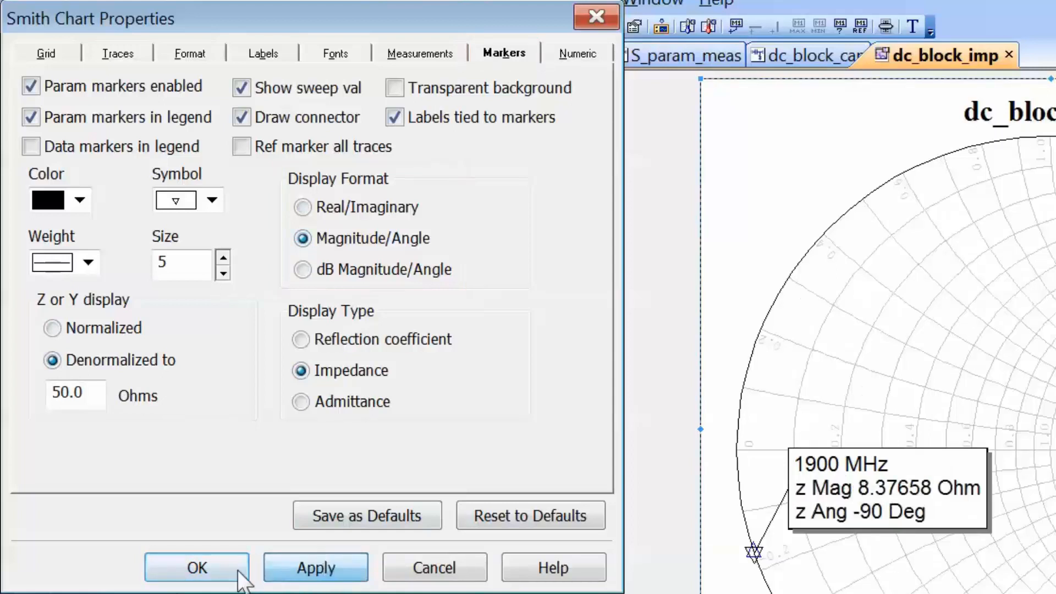
click(170, 566)
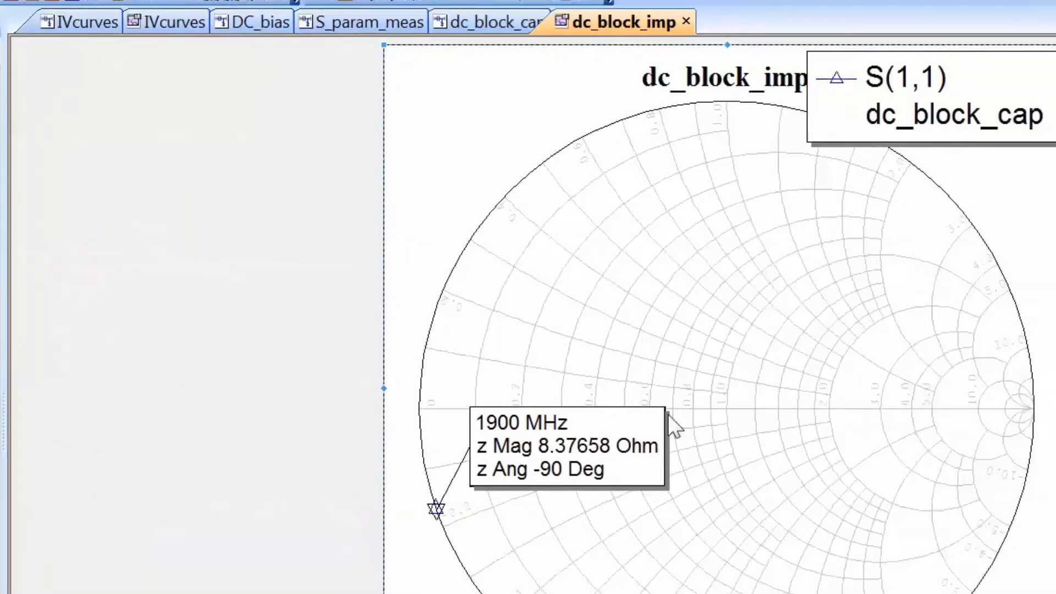
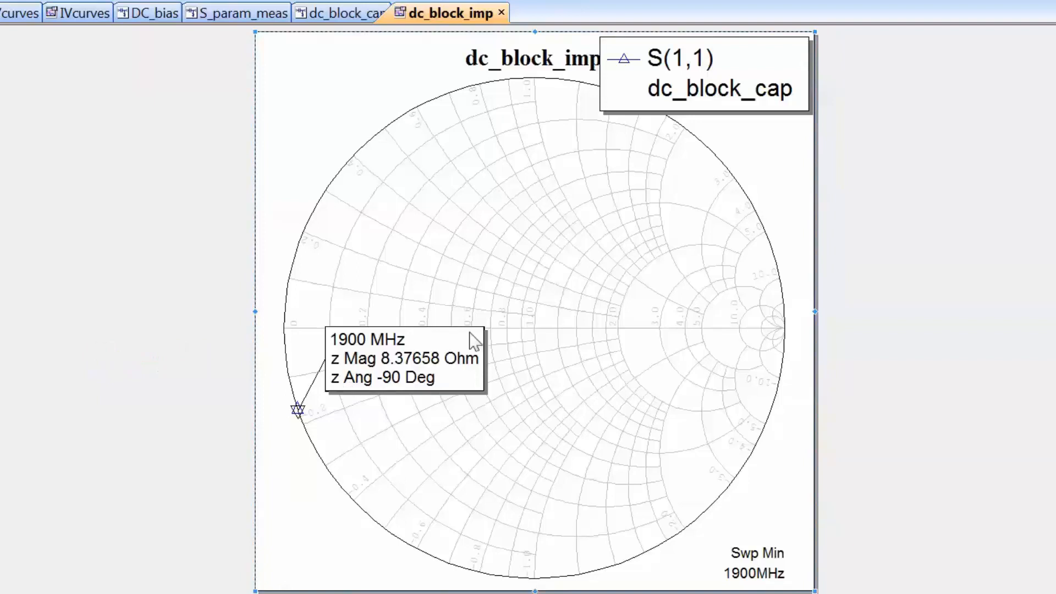
Open the Variable Tuner beside the Smith chart and tune C1's capacitance up to 100 pF
click(401, 1)
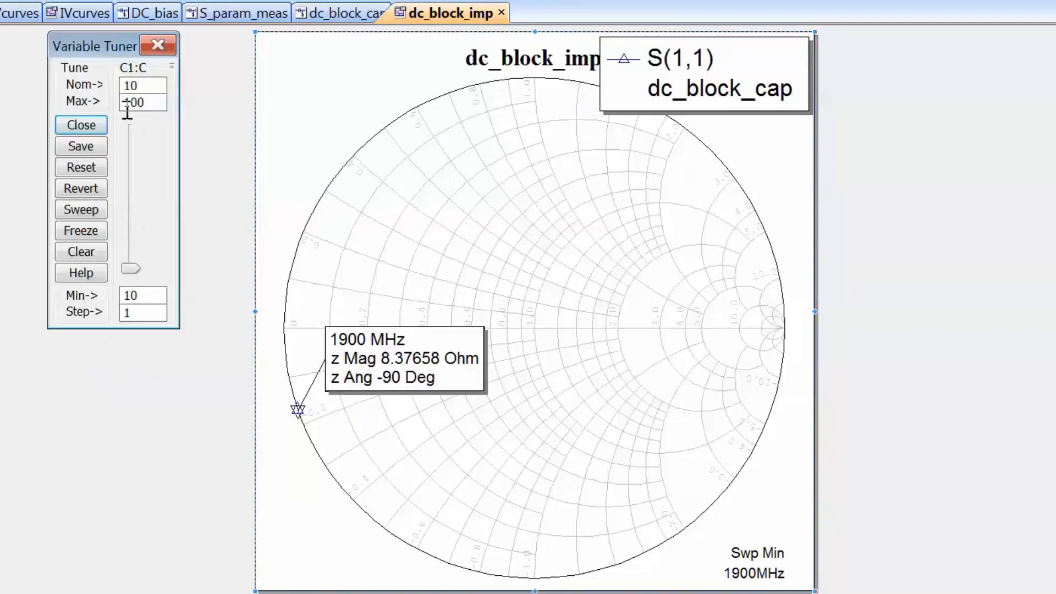
drag(120, 55, 172, 90)
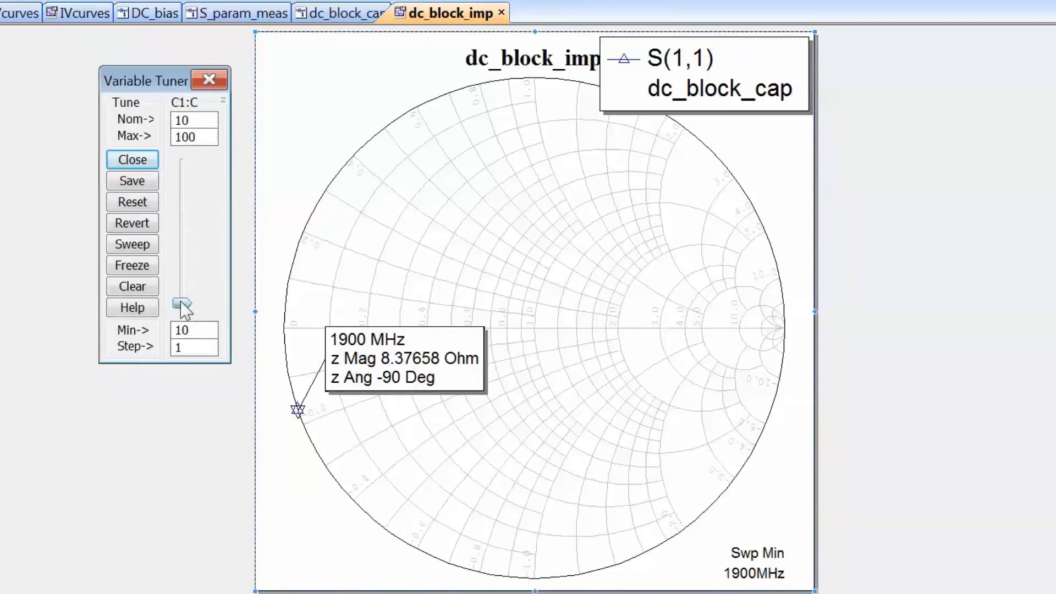
drag(182, 303, 165, 161)
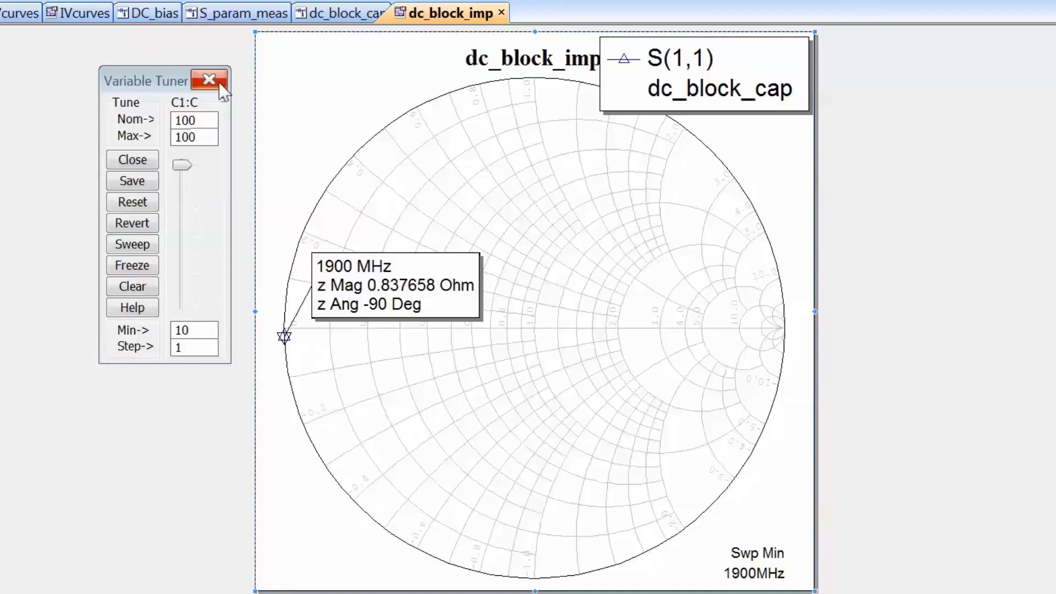
Return to the dc_block_cap schematic and expand the vendor library down to Murata's EIA capacitors
click(209, 80)
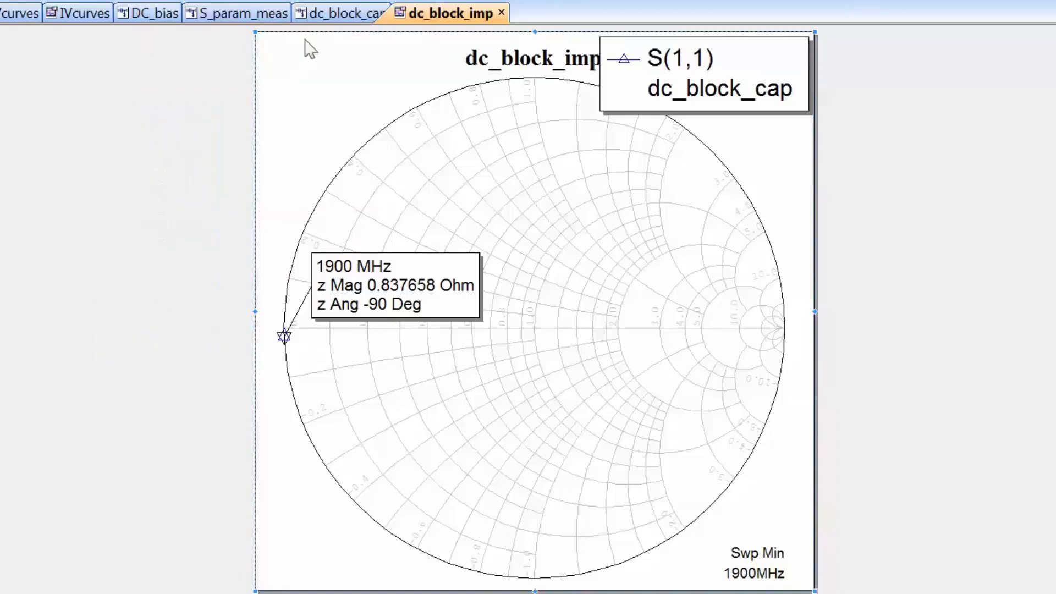
click(339, 22)
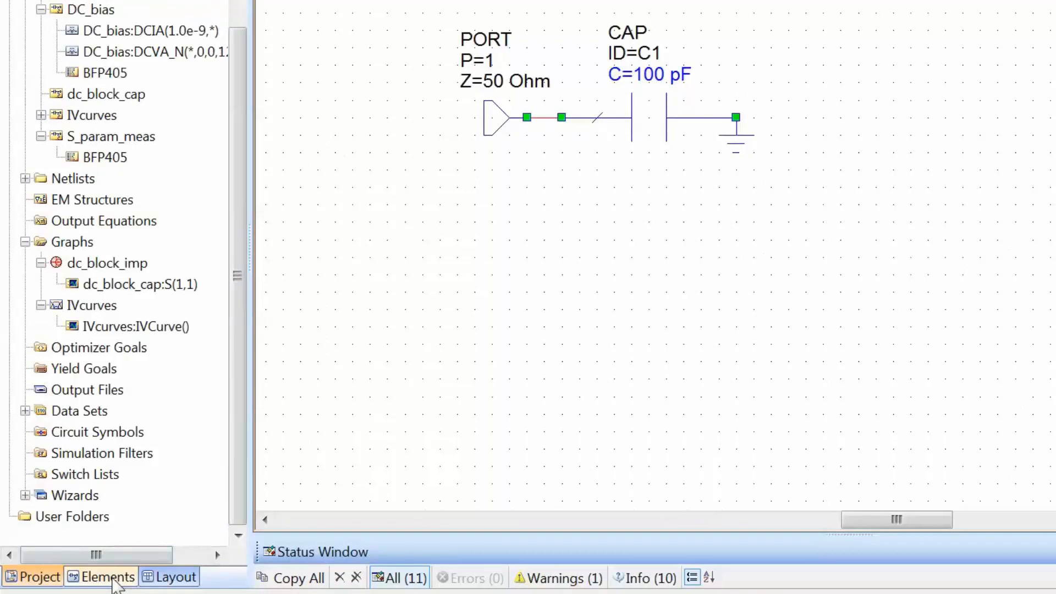
click(113, 578)
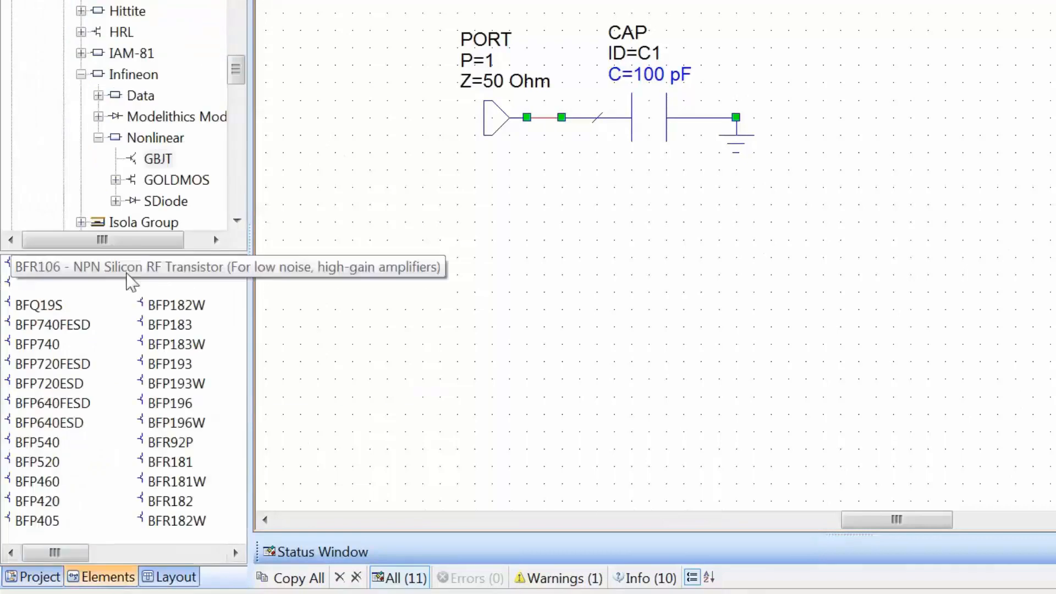
drag(240, 80, 236, 100)
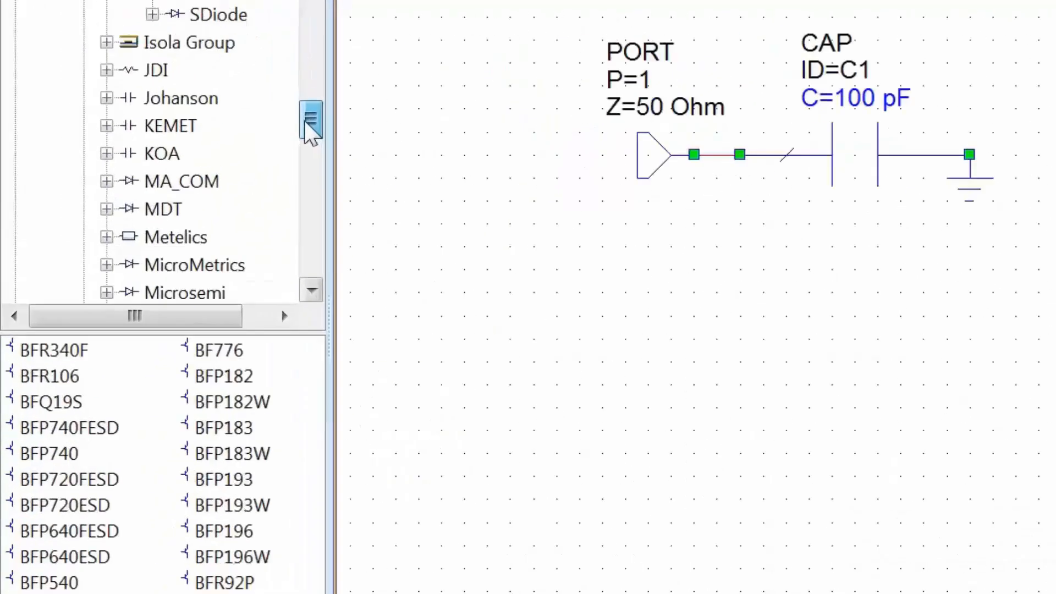
drag(306, 125, 304, 143)
click(101, 238)
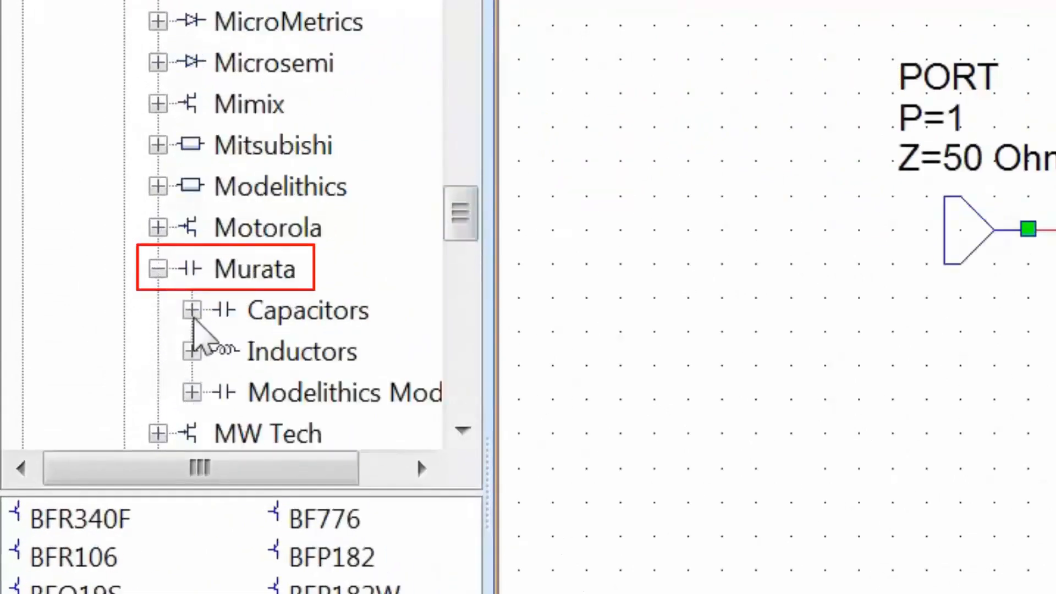
click(212, 311)
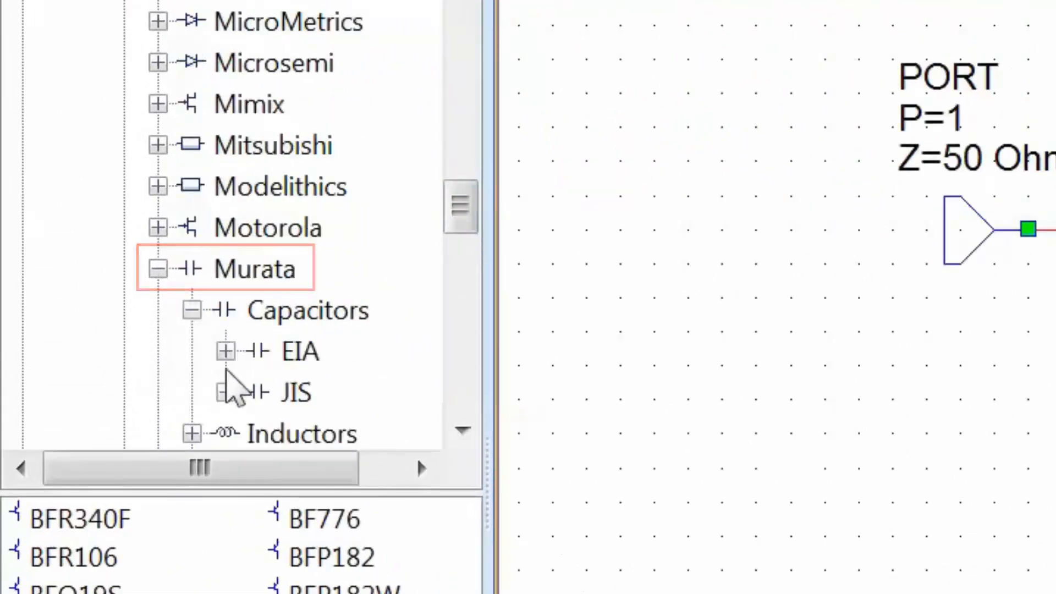
click(460, 429)
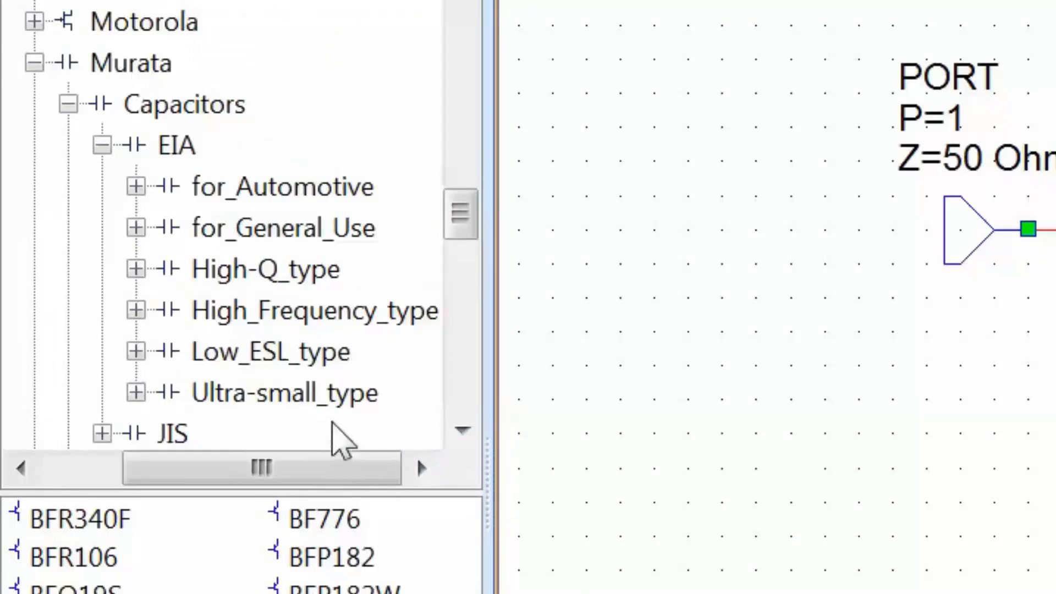
Place the Murata High_Frequency_type, Size(1608mm 0603inch), C0G capacitor GQM1875C2E200JB12 below C1 in the schematic
click(315, 325)
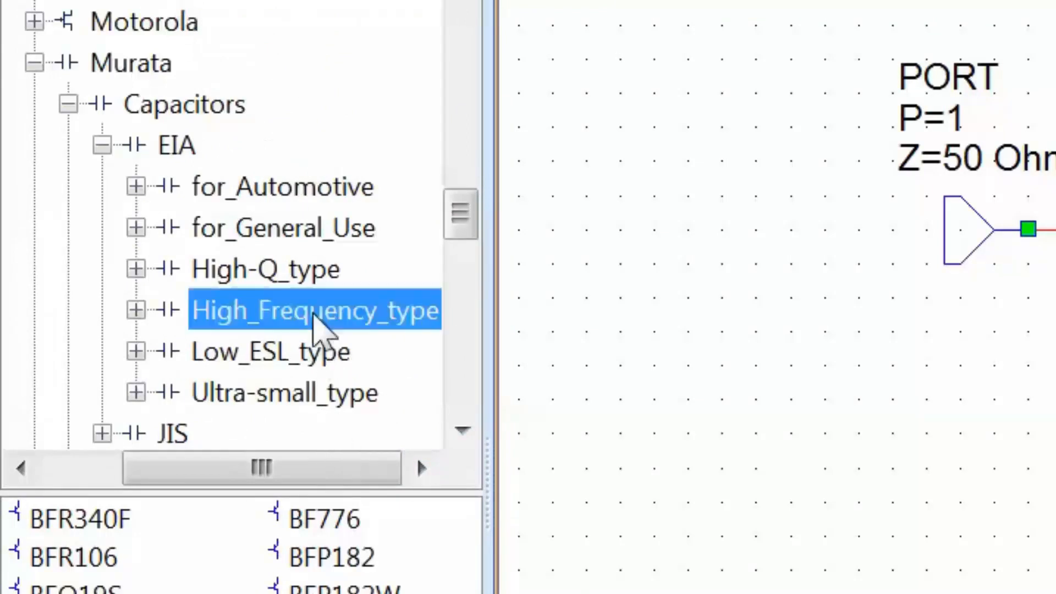
click(135, 310)
drag(277, 466, 346, 465)
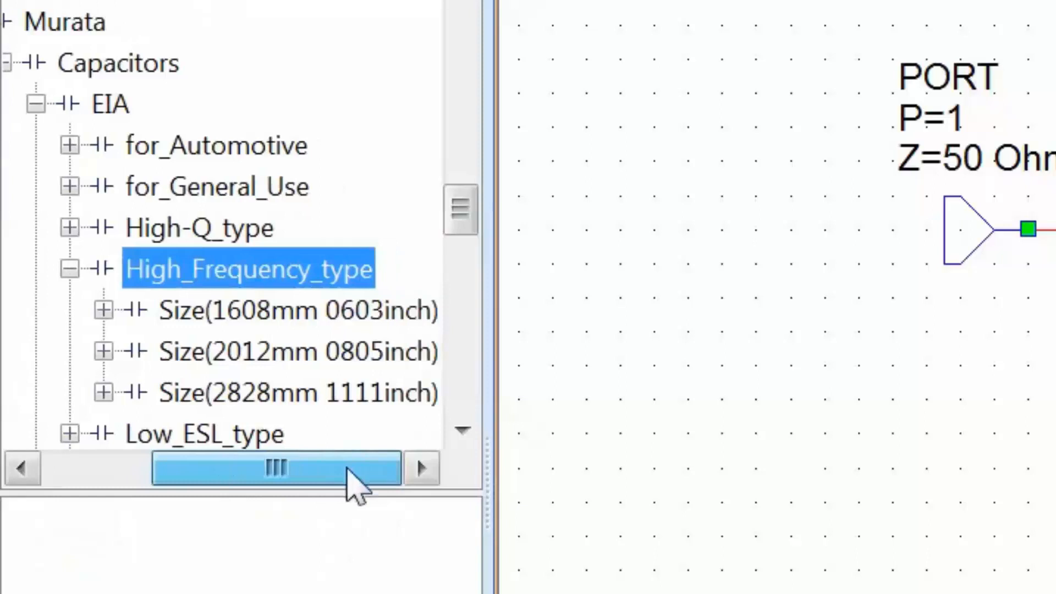
click(208, 313)
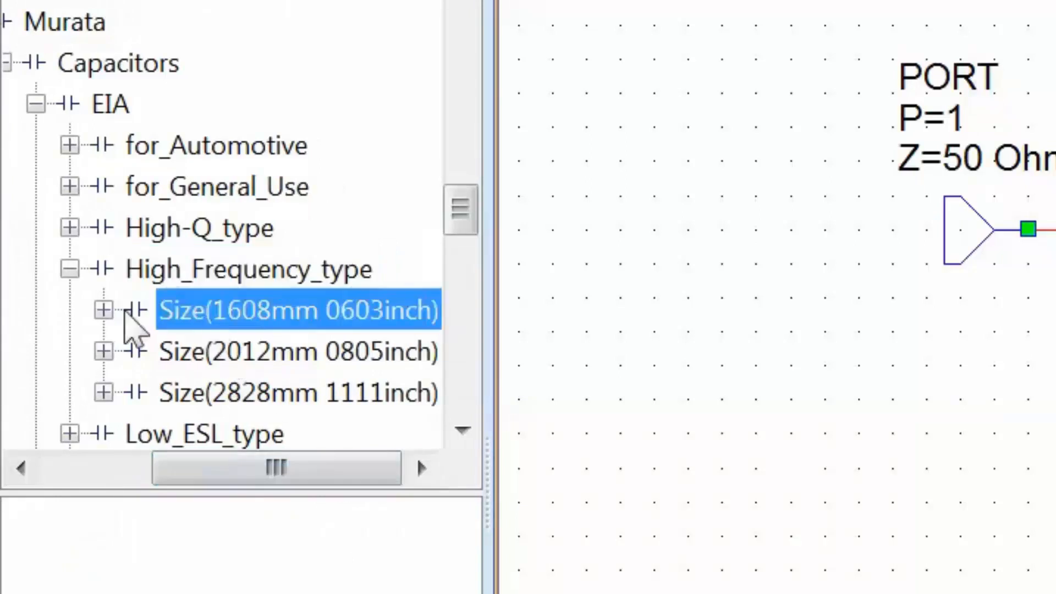
click(104, 309)
click(217, 349)
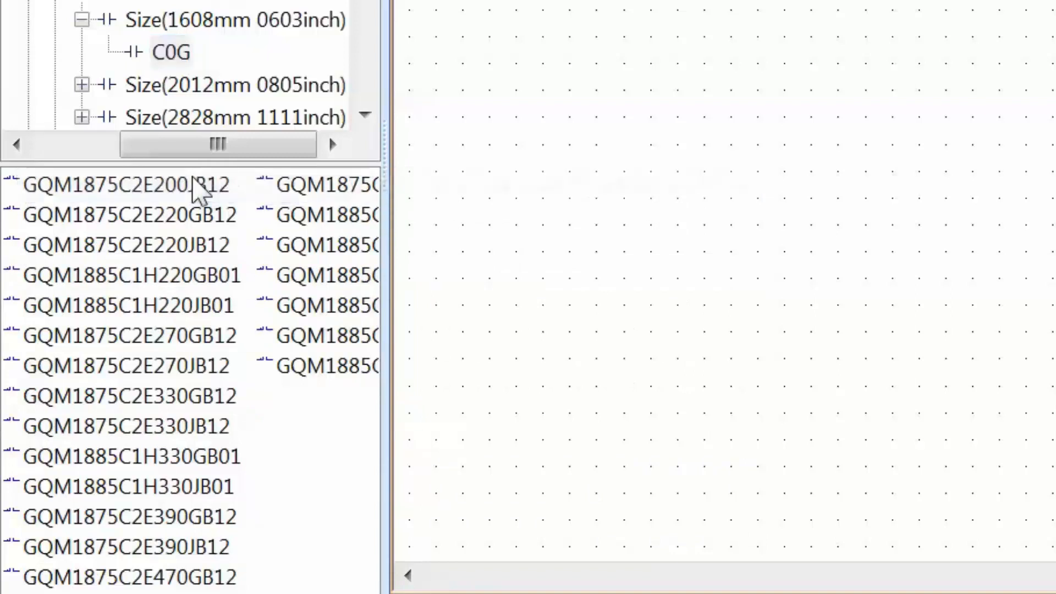
drag(198, 187, 739, 322)
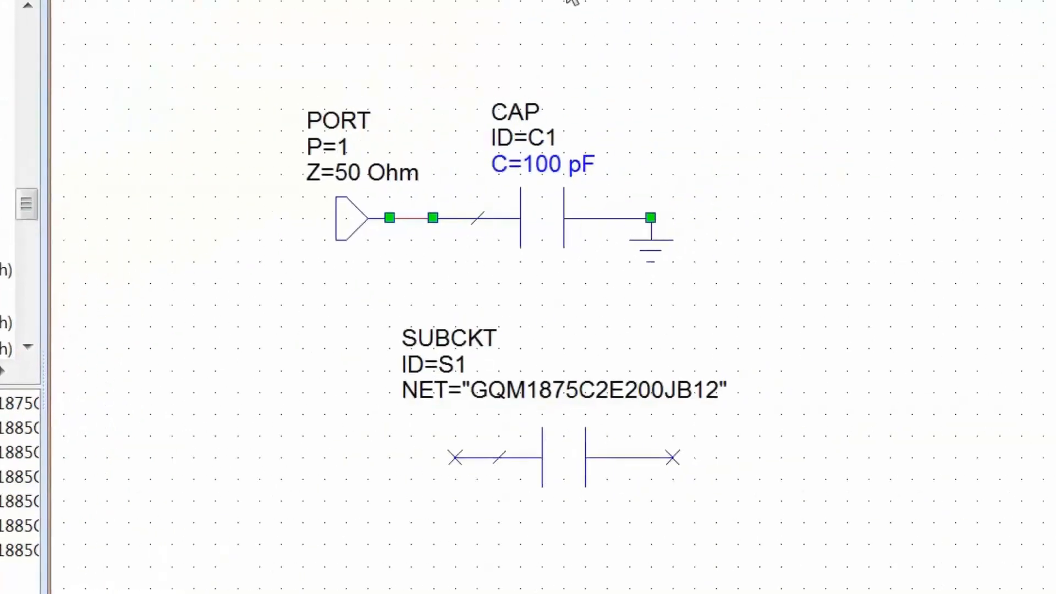
Ground one end of the GQM1875C2E200JB12 capacitor and wire a new 50 Ohm port 2 to its other end
click(416, 14)
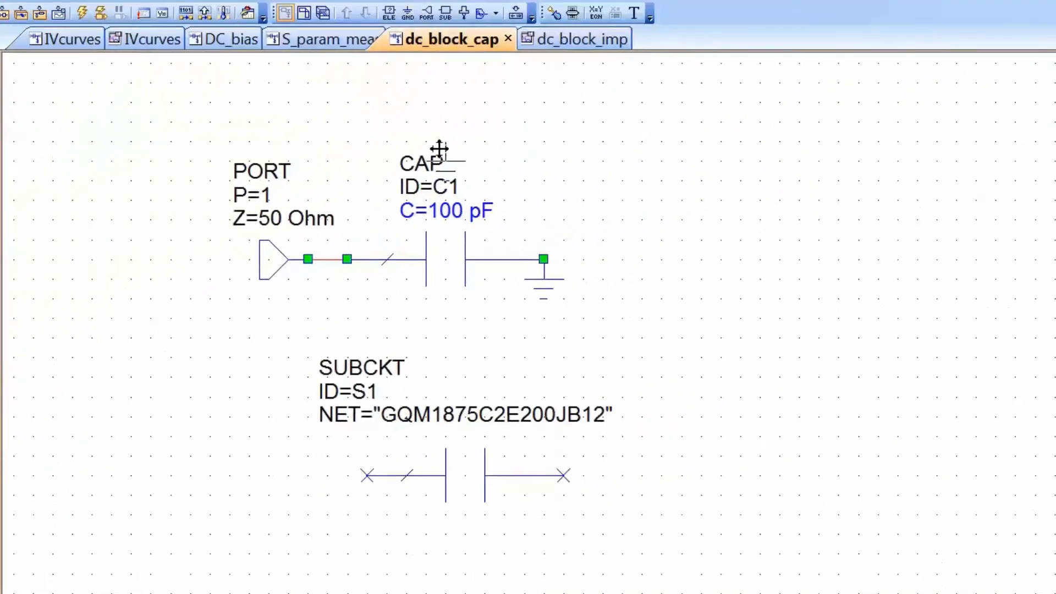
click(562, 471)
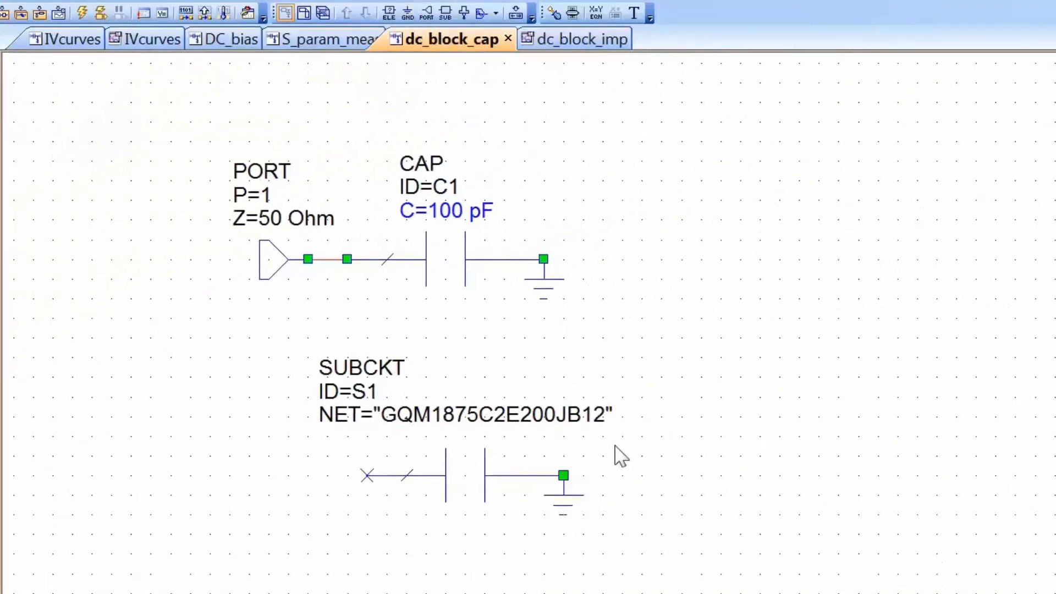
key(ctrl+p)
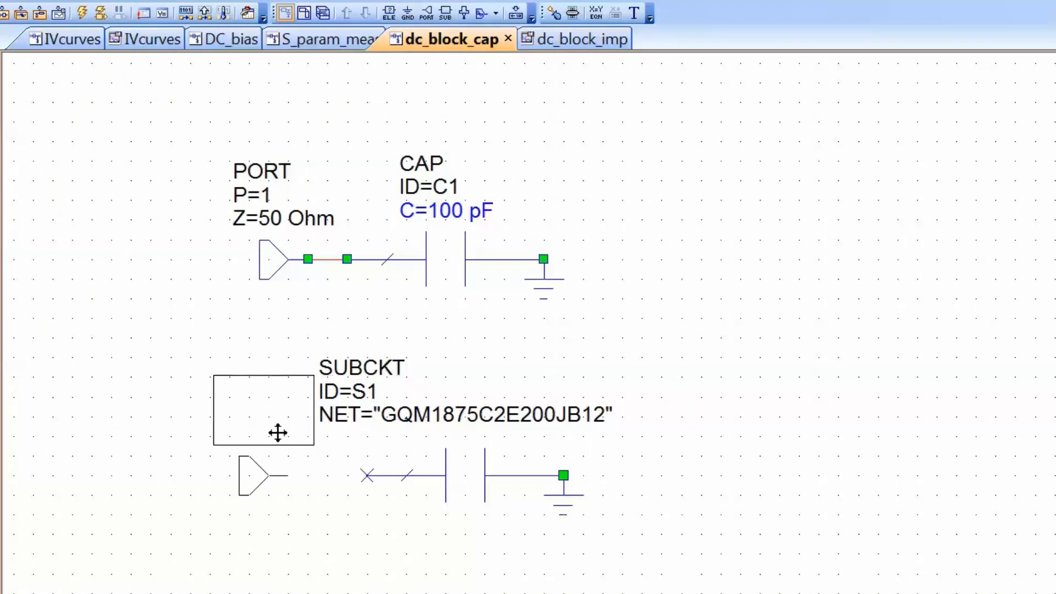
click(278, 433)
drag(288, 475, 366, 475)
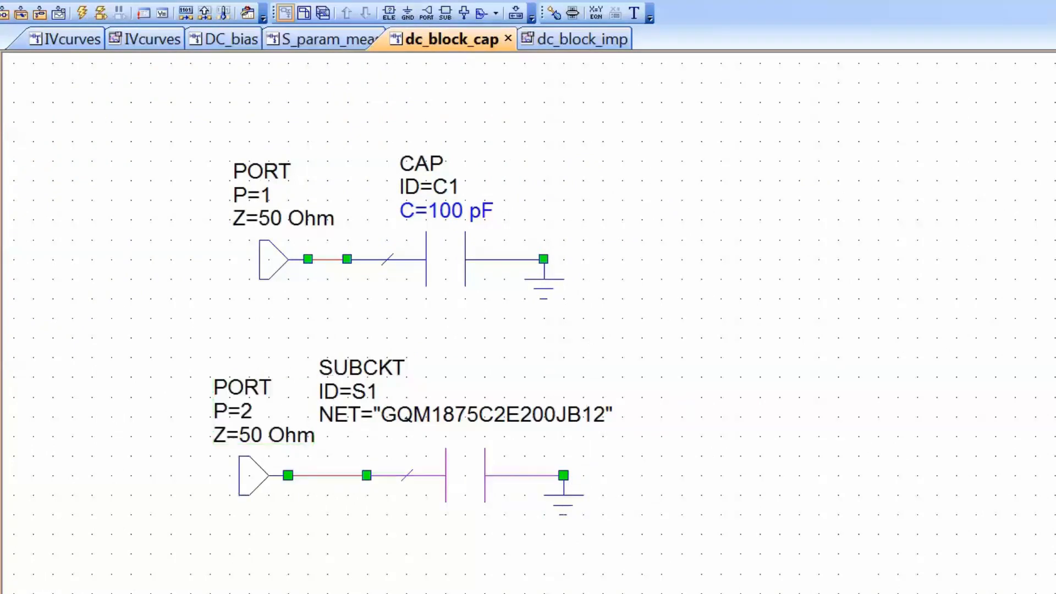
Add the complex S(2,2) measurement of dc_block_cap to the dc_block_imp Smith chart
key(ctrl+Tab)
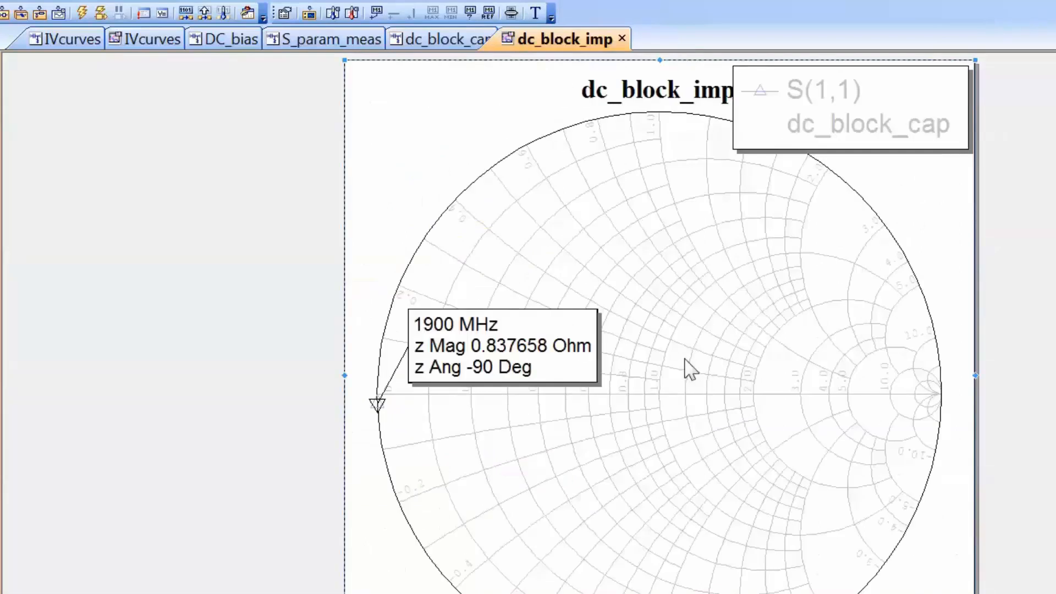
right_click(687, 366)
click(806, 510)
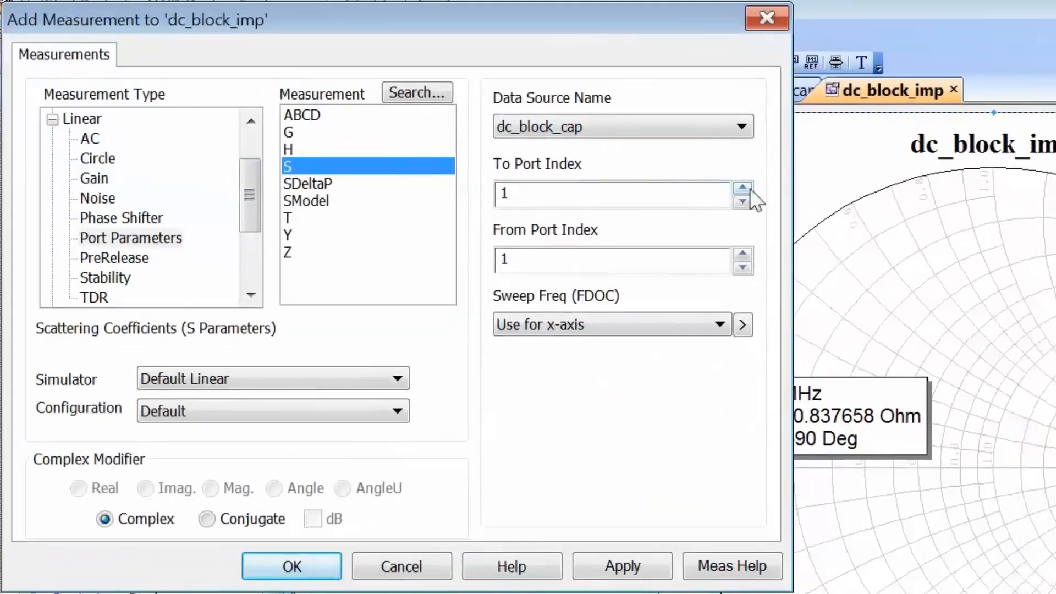
click(750, 189)
click(751, 252)
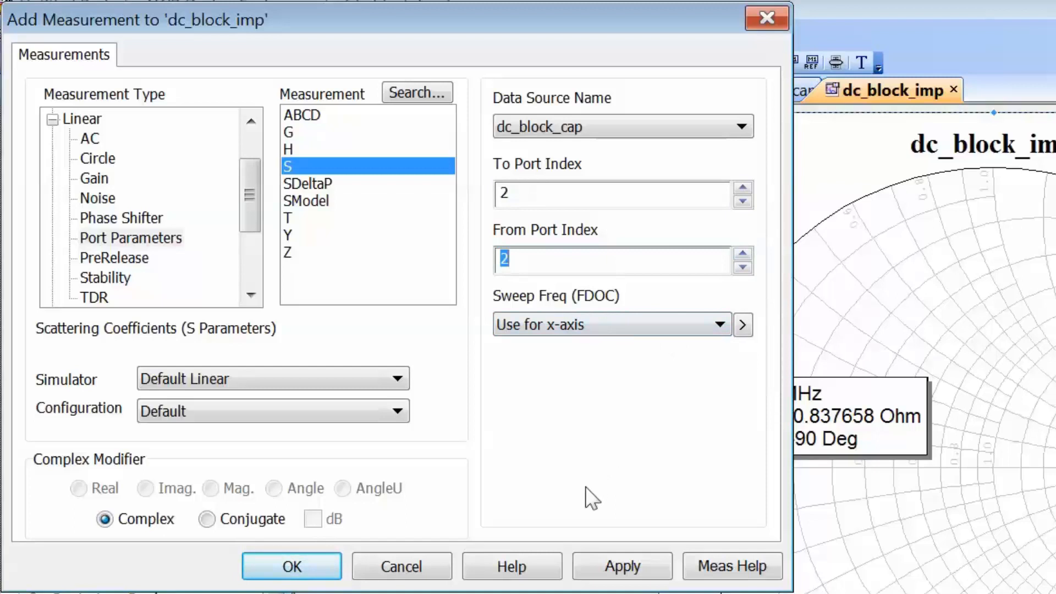
click(619, 566)
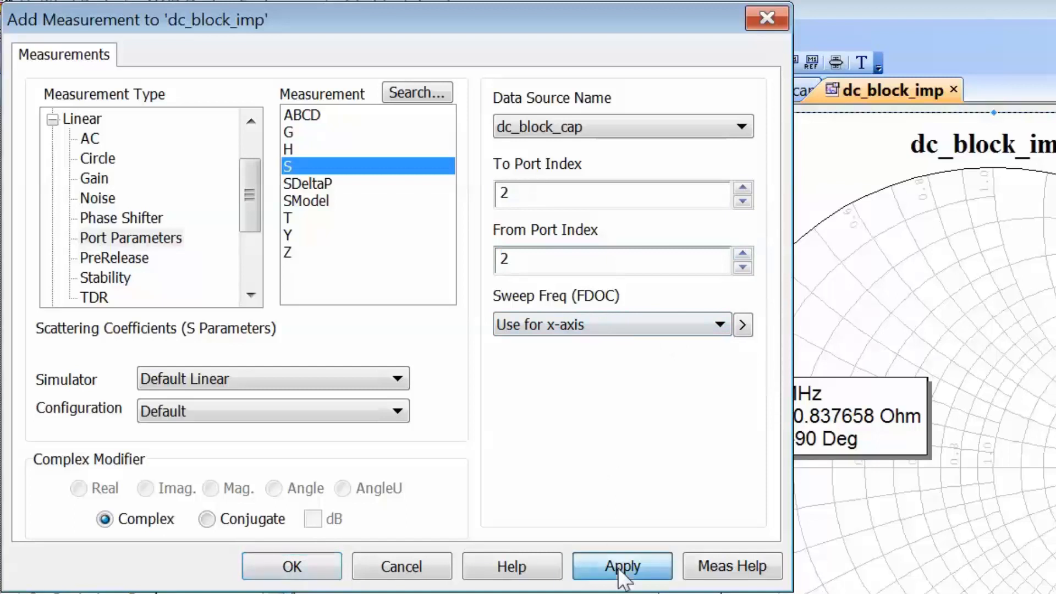
click(289, 572)
Run the simulation, add a marker to the S(2,2) point and move its label clear of the S(1,1) marker label
click(379, 64)
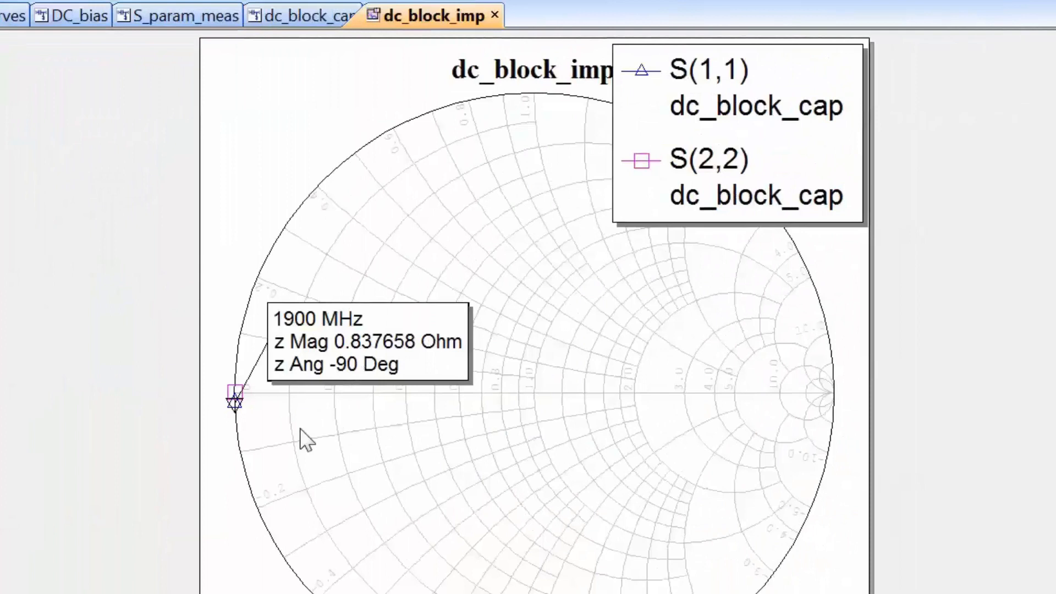
click(232, 388)
mouse_move(340, 333)
mouse_down()
mouse_move(246, 332)
mouse_move(132, 314)
mouse_move(109, 297)
mouse_up()
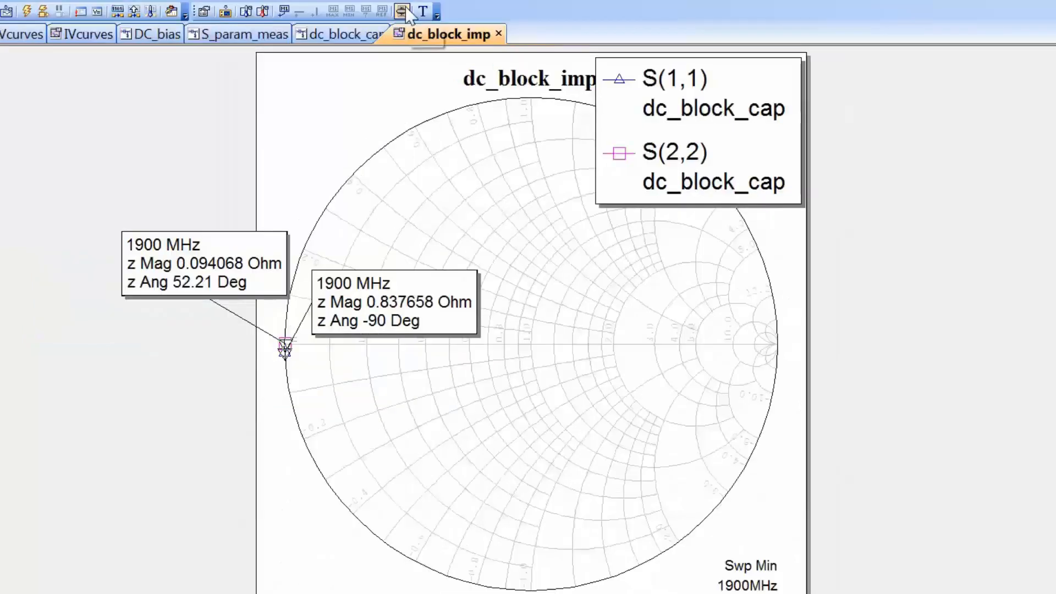
Set C1's nominal capacitance to 20 pF with the Variable Tuner, then close the tuner
click(401, 11)
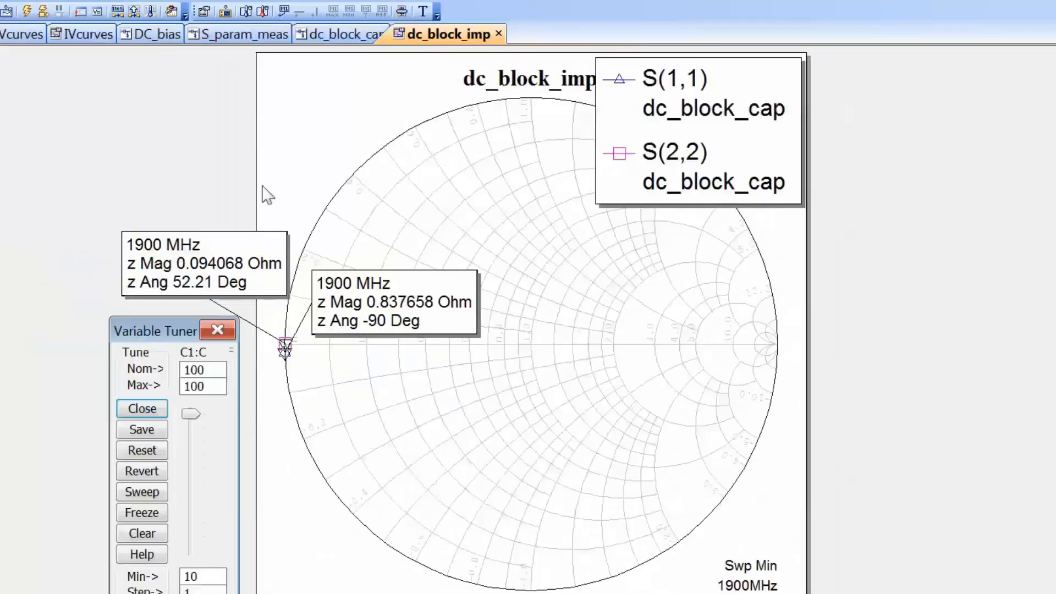
click(215, 376)
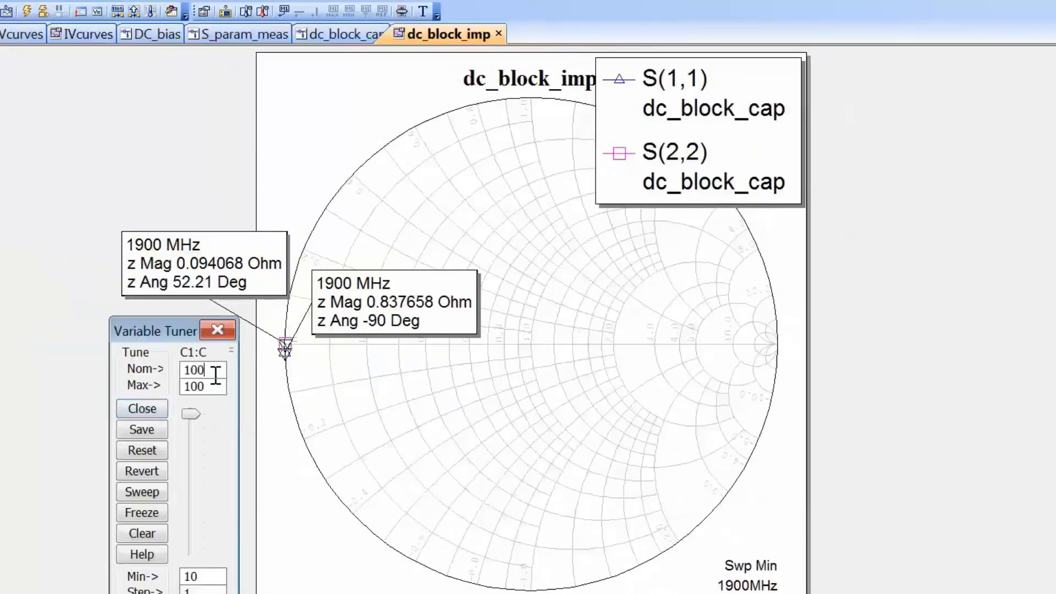
double_click(217, 376)
text(20)
key(Return)
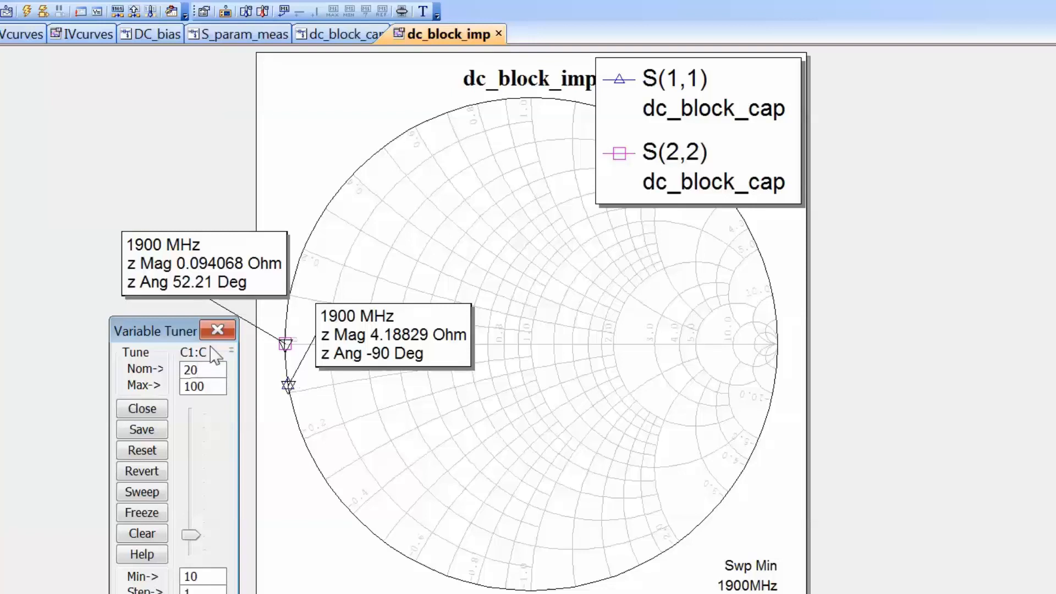
click(218, 329)
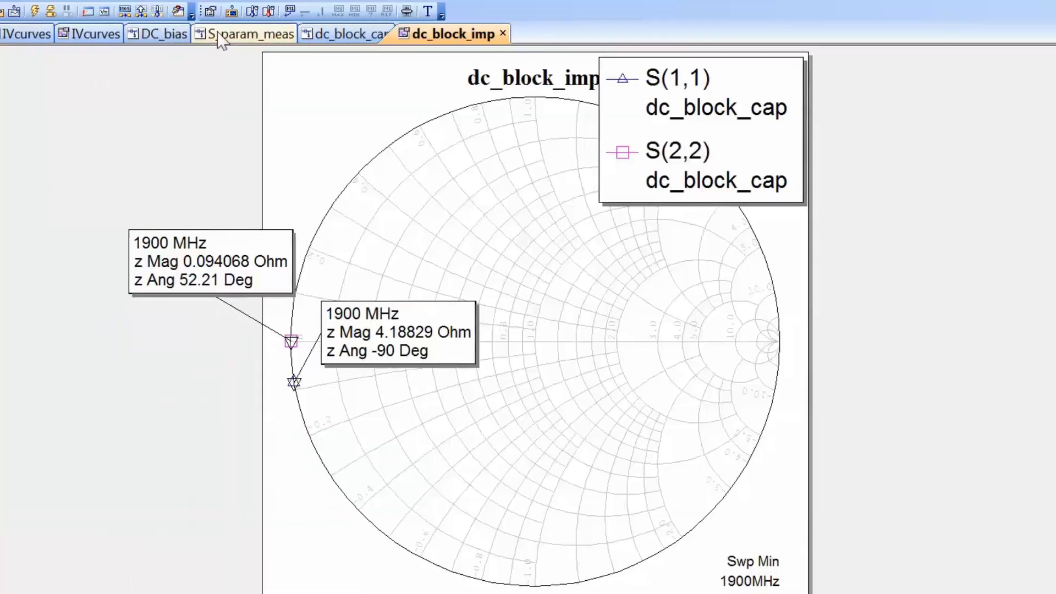
Replace input capacitor C1 in S_param_meas with a copy of GQM1875C2E200JB12 from dc_block_cap, and put its label below the symbol
click(220, 35)
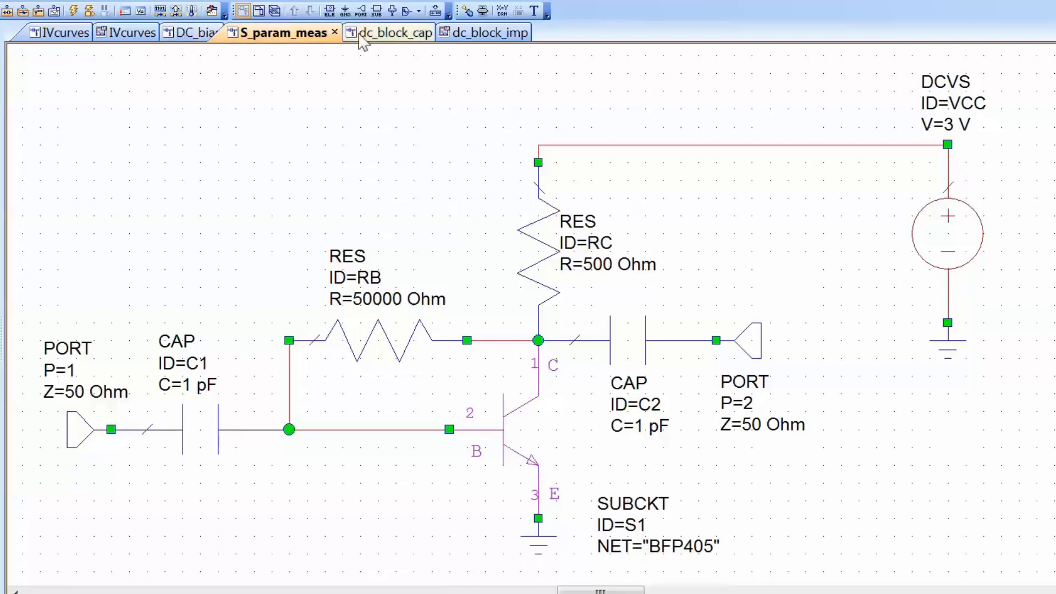
click(382, 33)
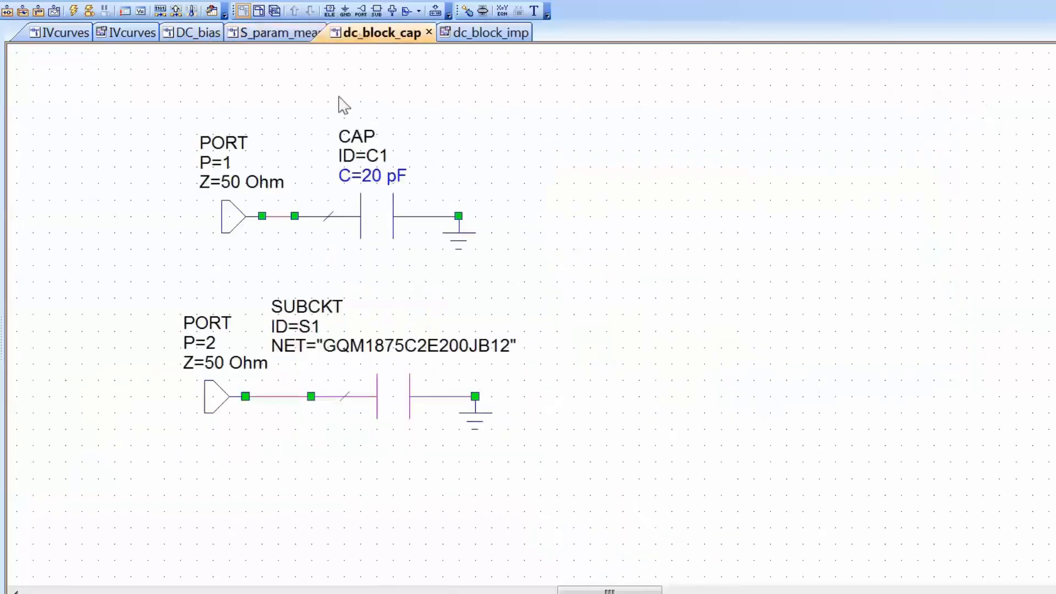
click(391, 394)
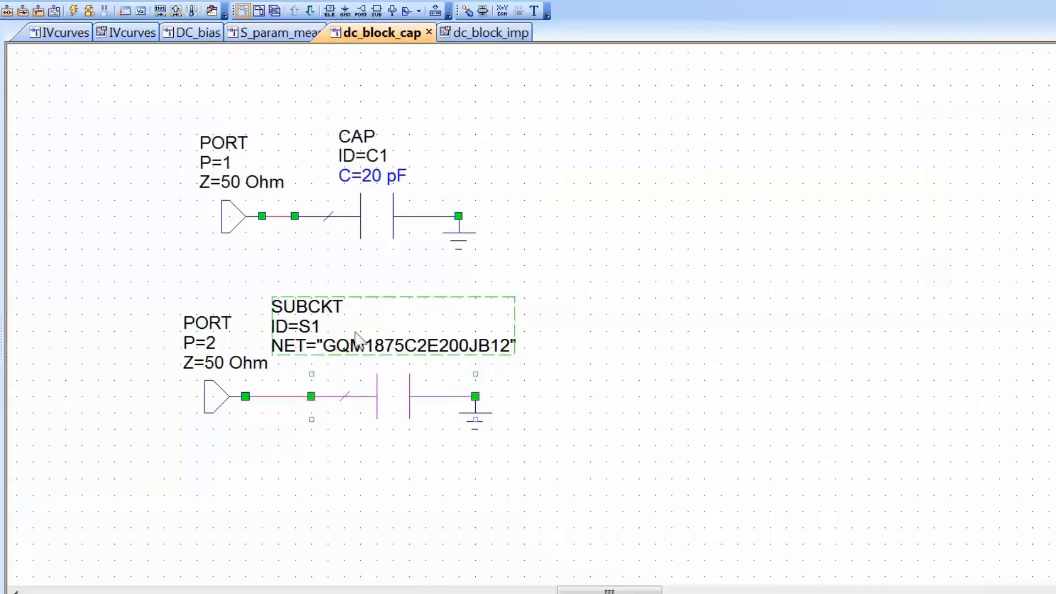
click(250, 34)
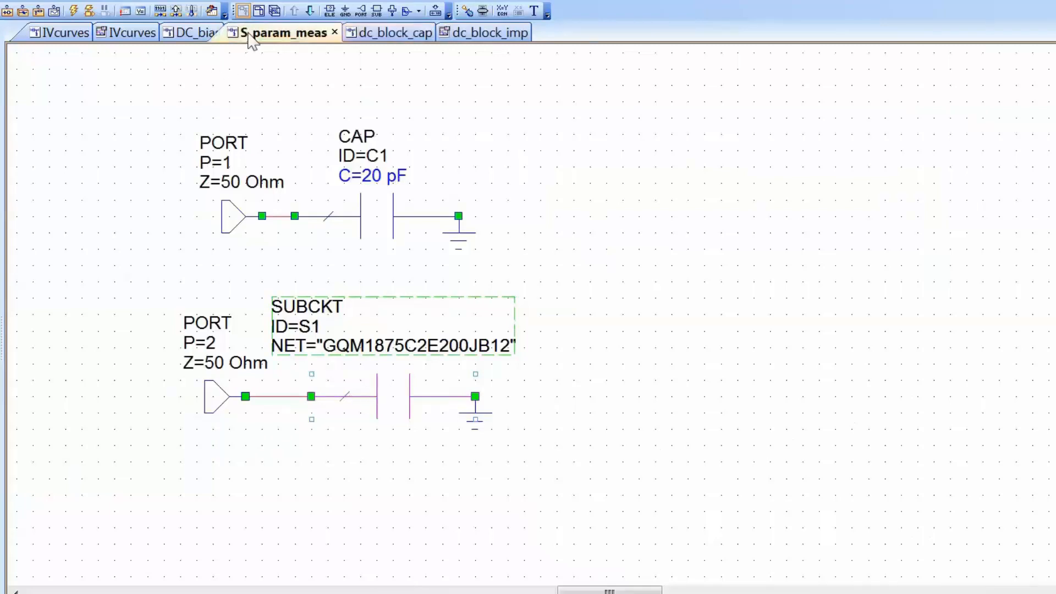
click(208, 431)
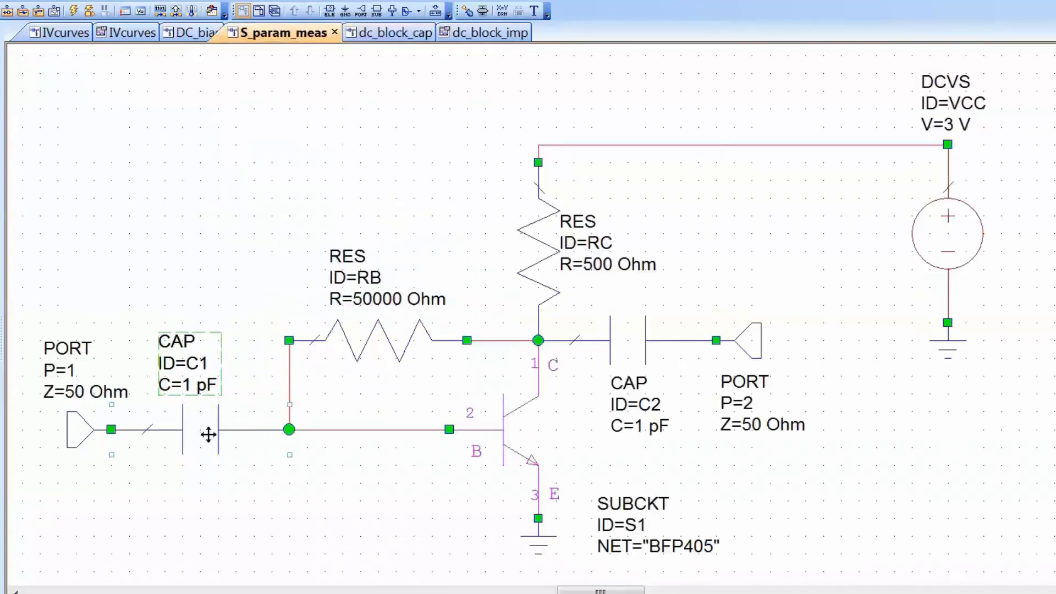
key(Delete)
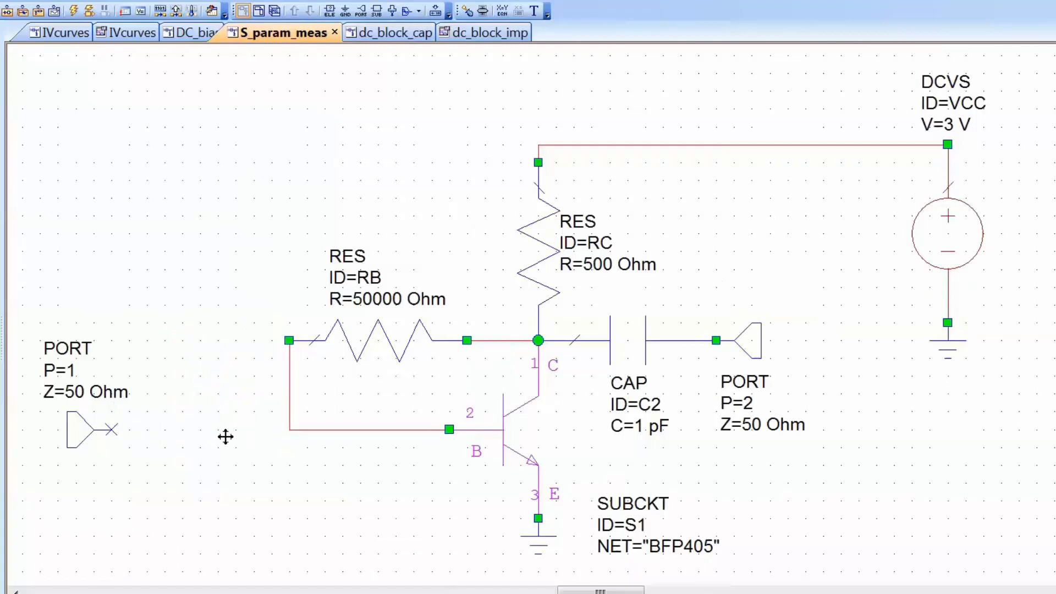
key(ctrl+z)
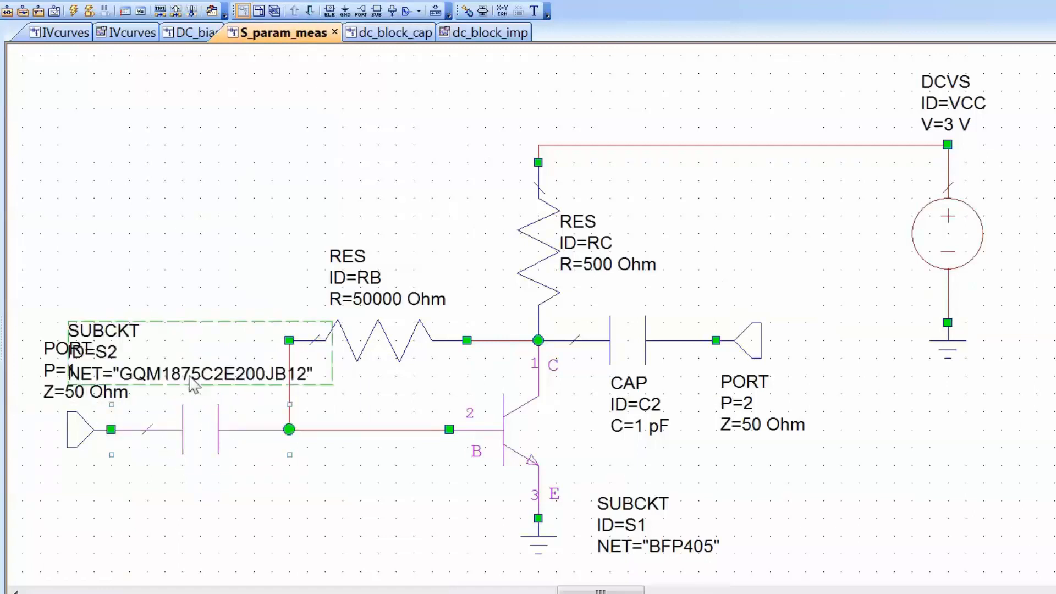
click(167, 368)
Replace output capacitor C2 between the collector and port 2 with a copy of the GQM1875C2E200JB12 subcircuit
click(624, 341)
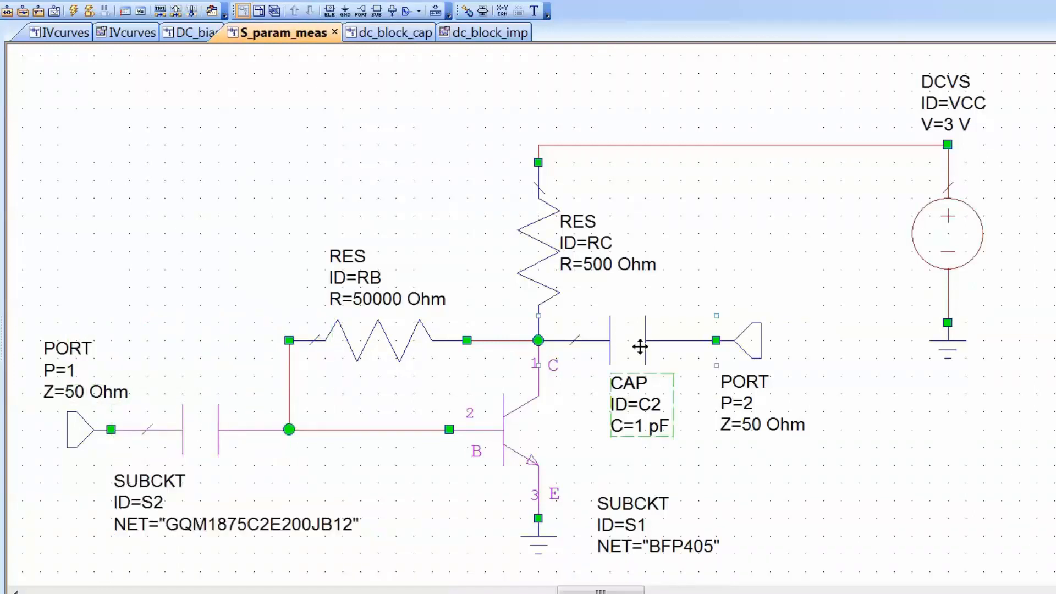
key(Delete)
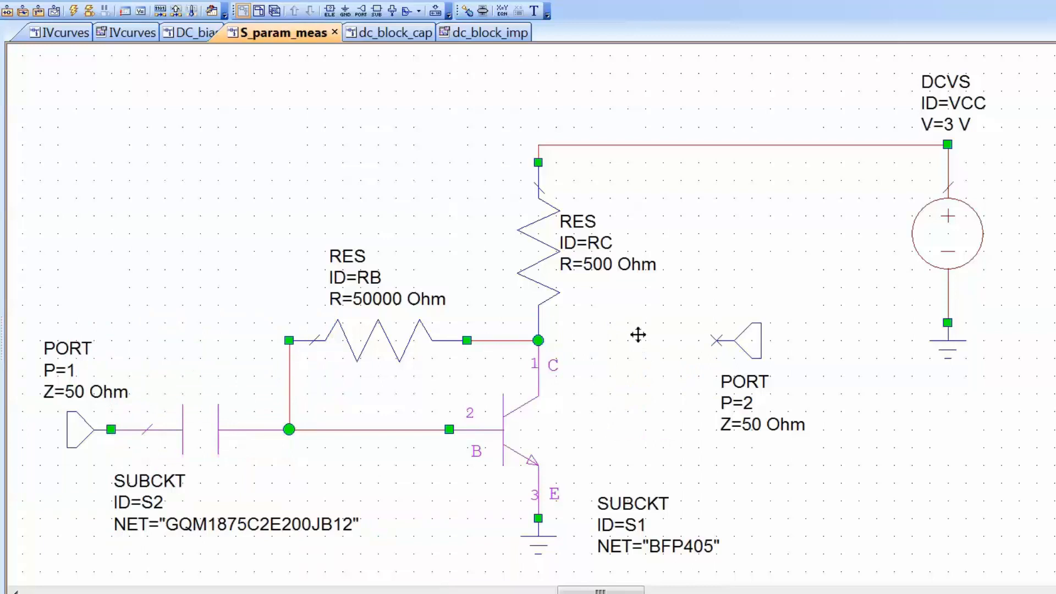
key(ctrl+z)
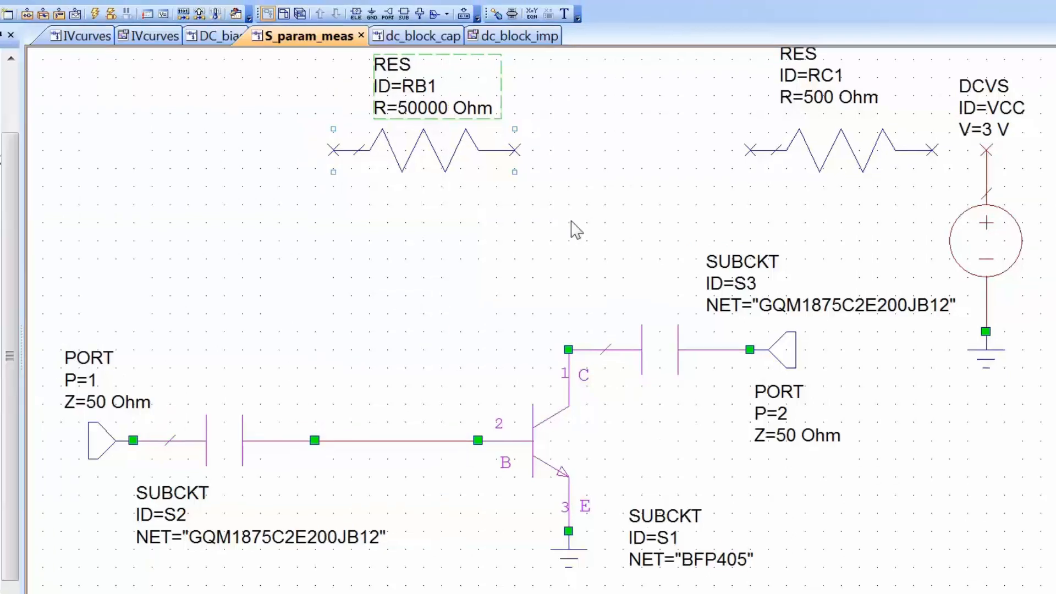
Add an IND inductor in series with the left end of RC1 and a vertical copy below the left end of RB1
key(ctrl+l)
text(ind)
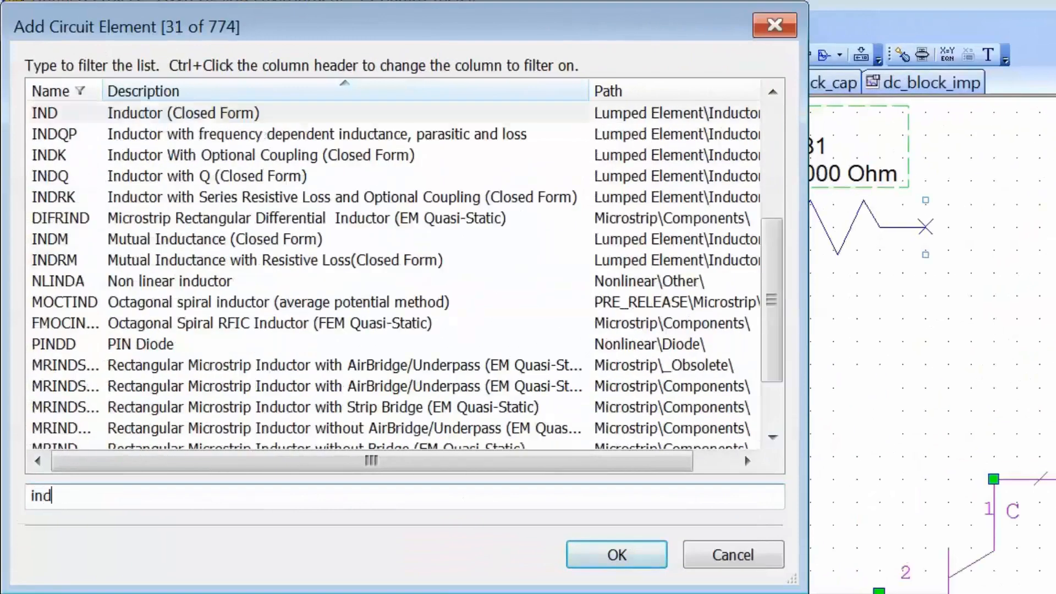
key(Return)
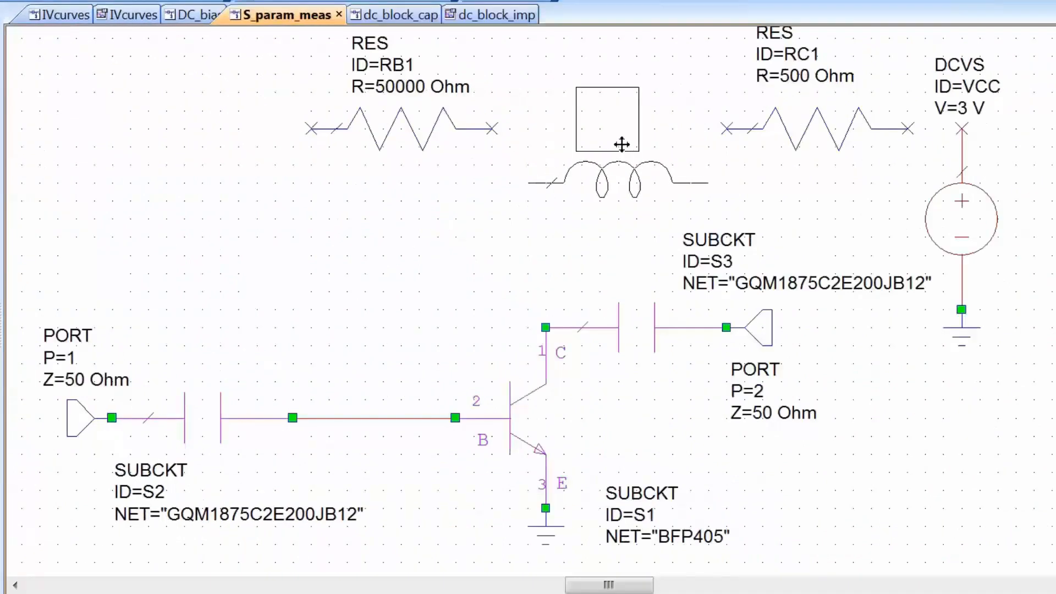
click(635, 100)
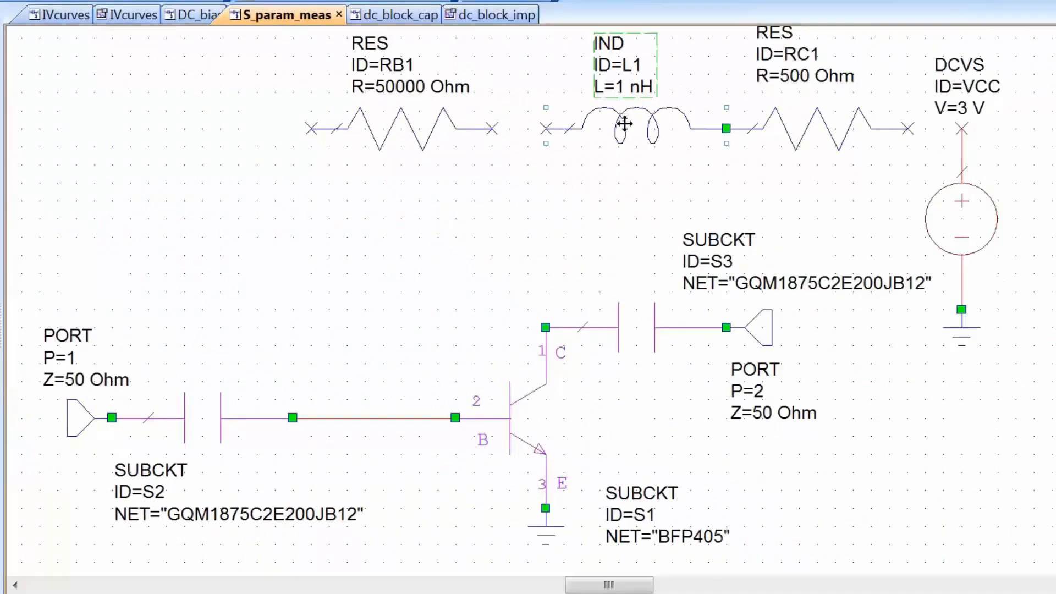
drag(619, 130, 276, 221)
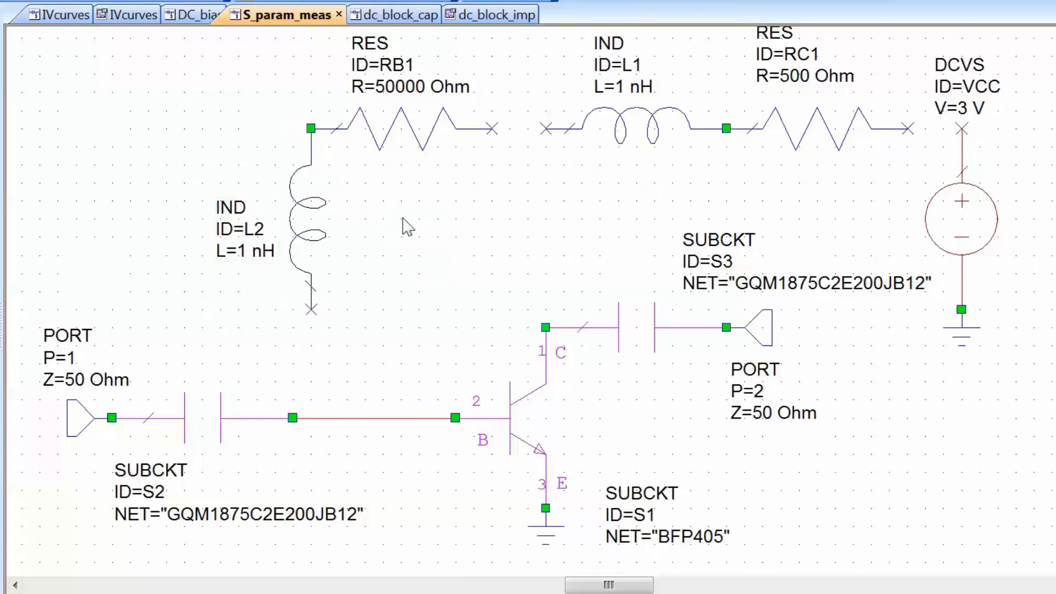
Wire the VCC source to the free end of RC1, and inductor L1's free end to the transistor's collector node
click(961, 129)
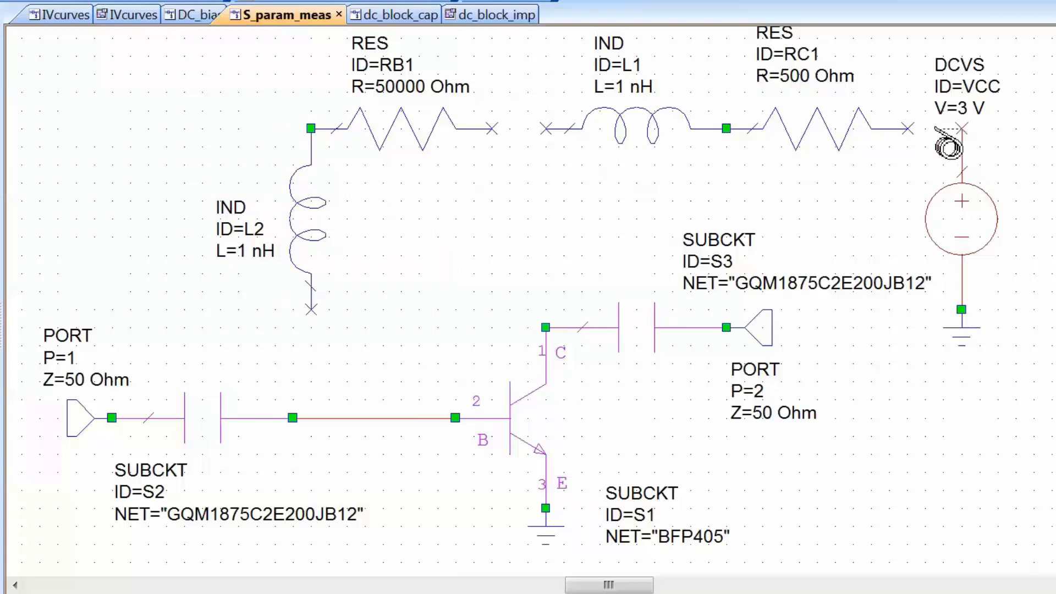
click(907, 129)
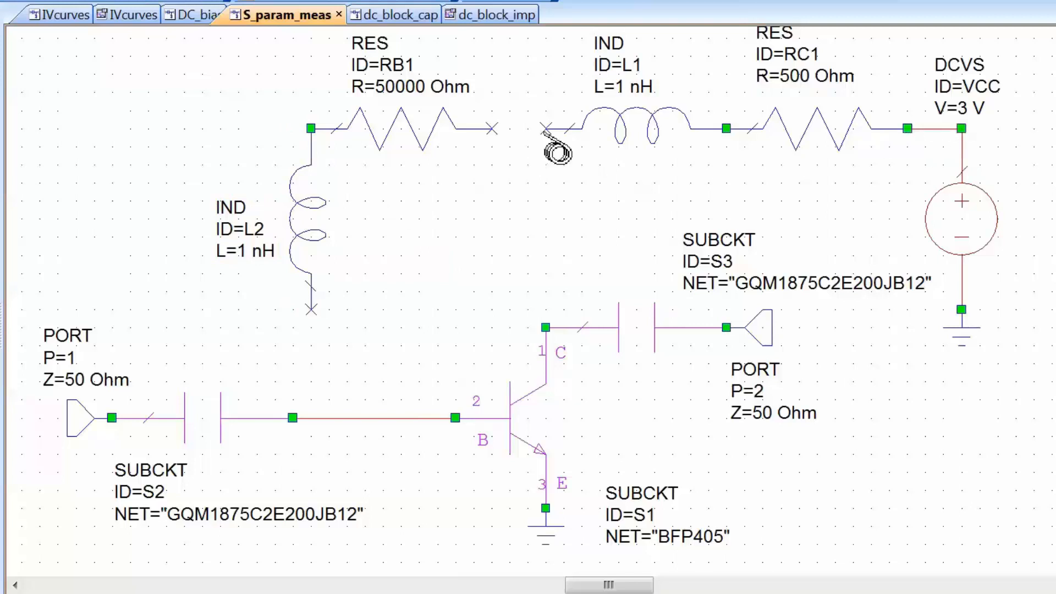
click(546, 128)
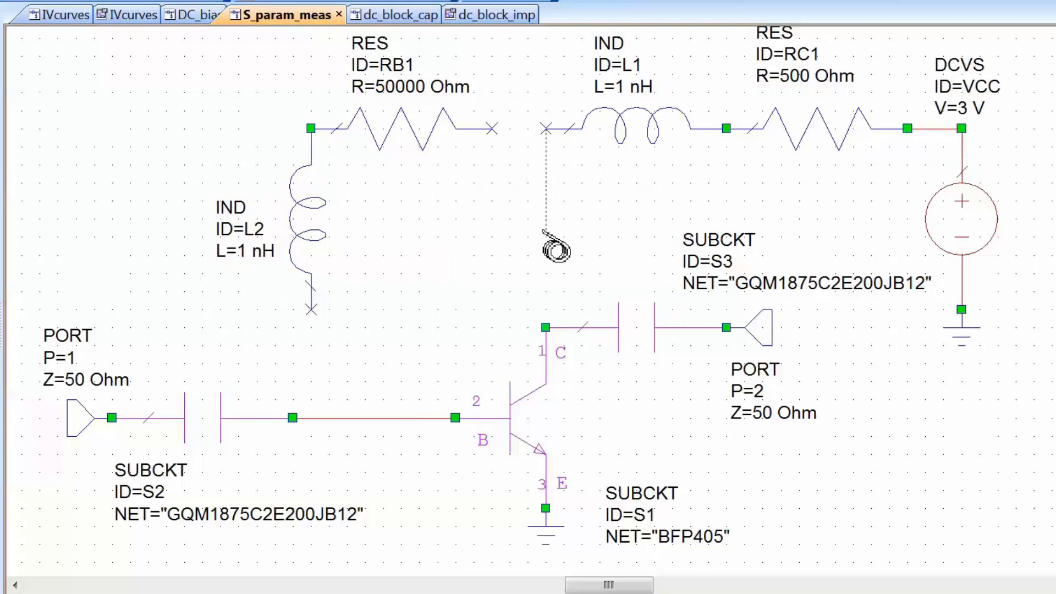
click(545, 328)
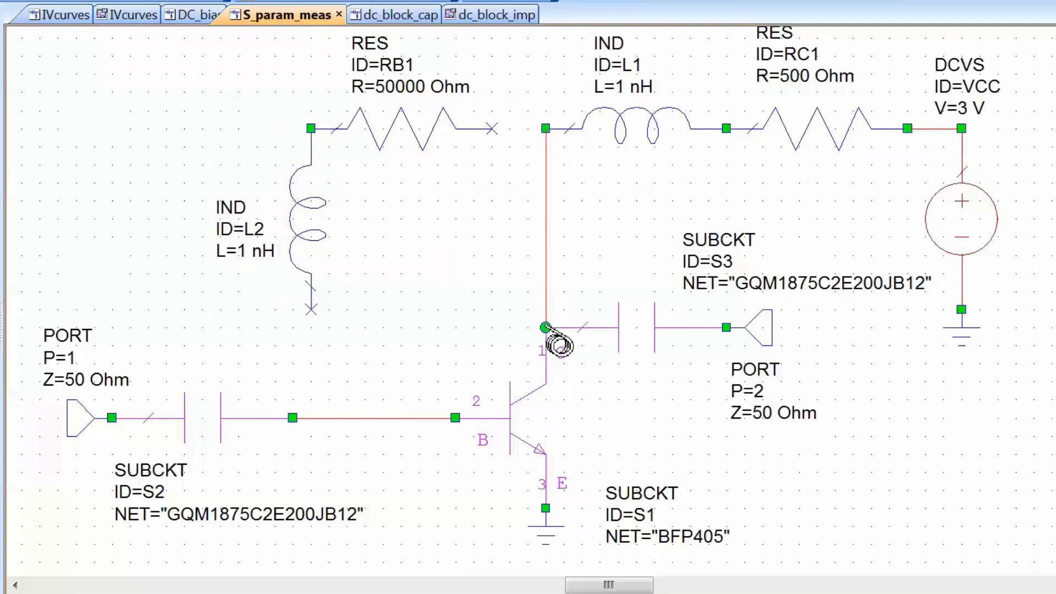
Wire RB1's free end to the junction of L1 and the collector line, and L2's lower end to the base line beside the input capacitor
click(546, 129)
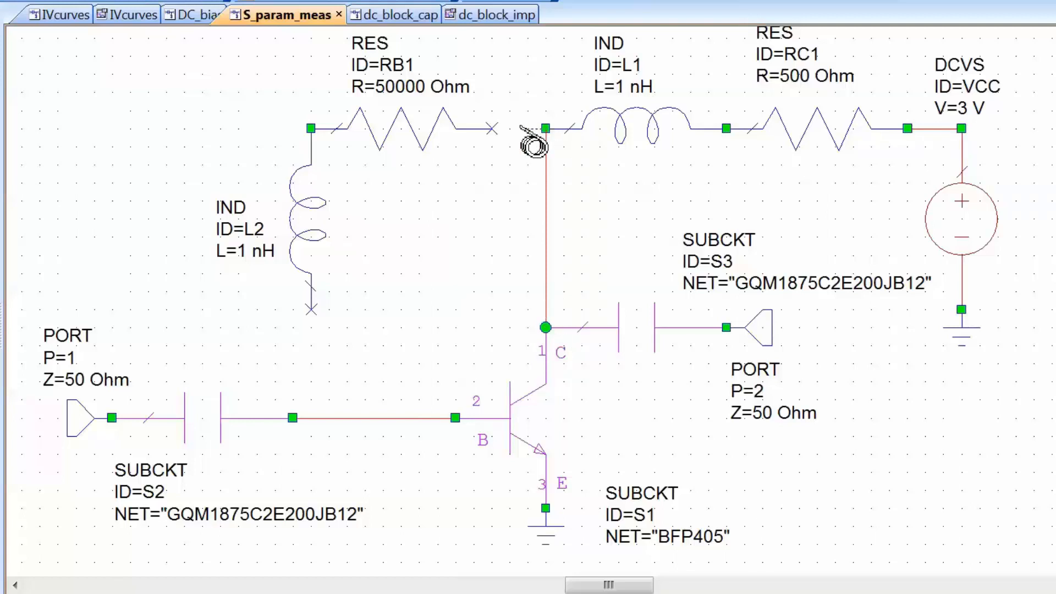
click(492, 129)
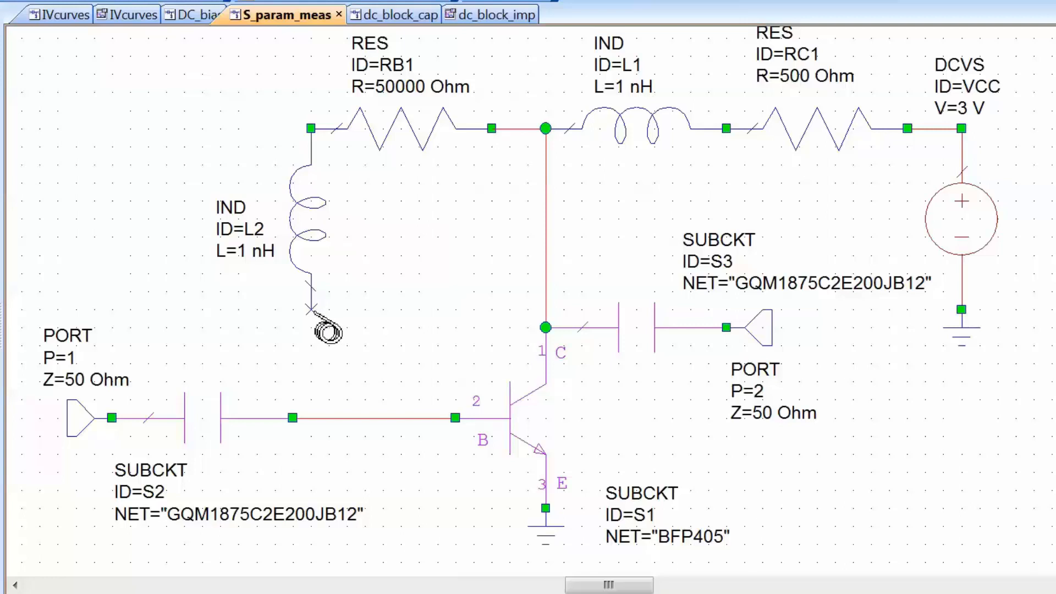
click(311, 310)
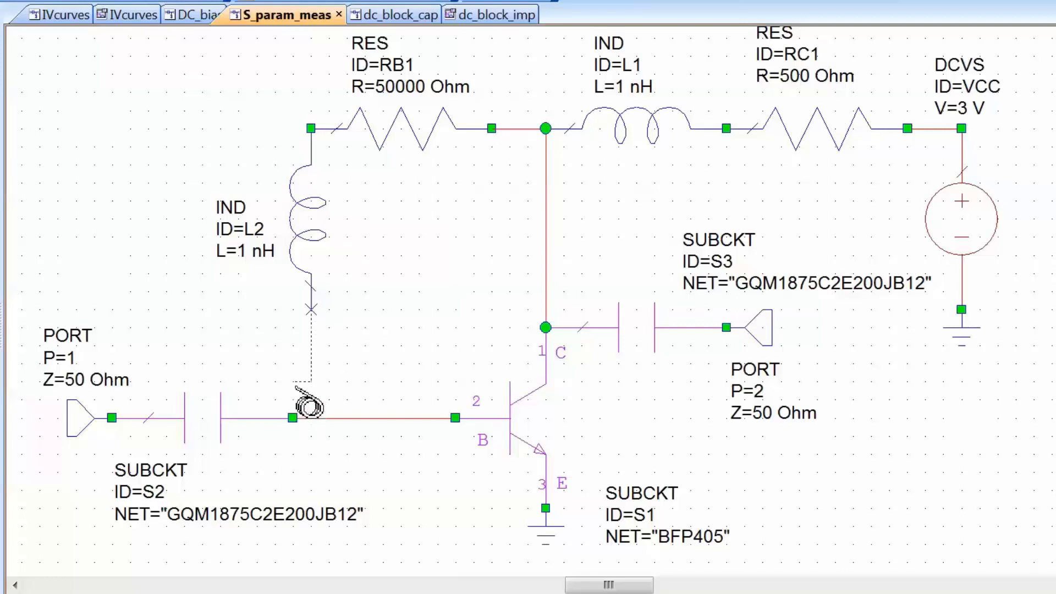
click(293, 381)
click(293, 417)
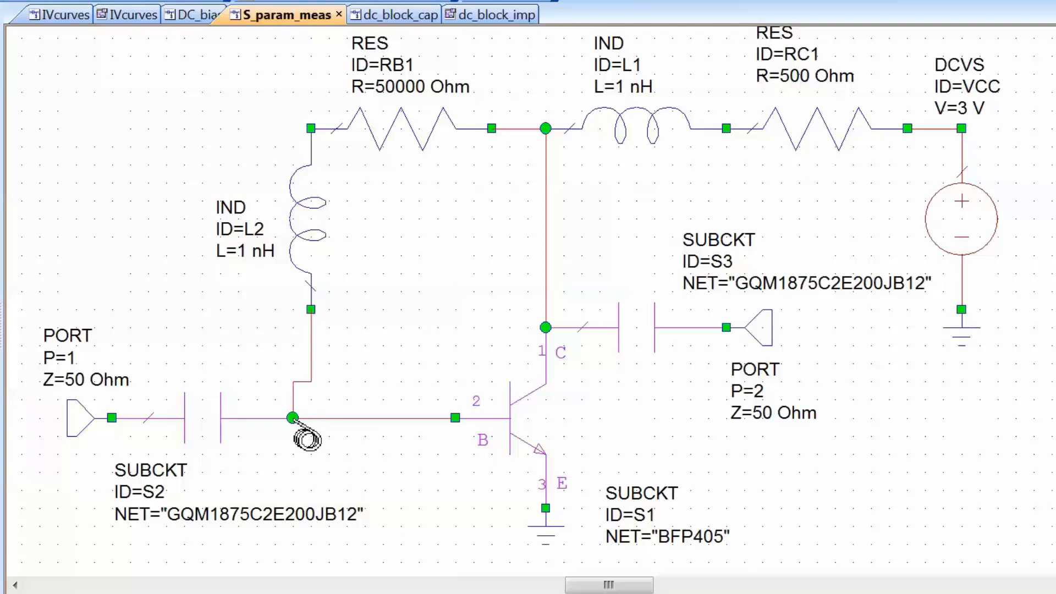